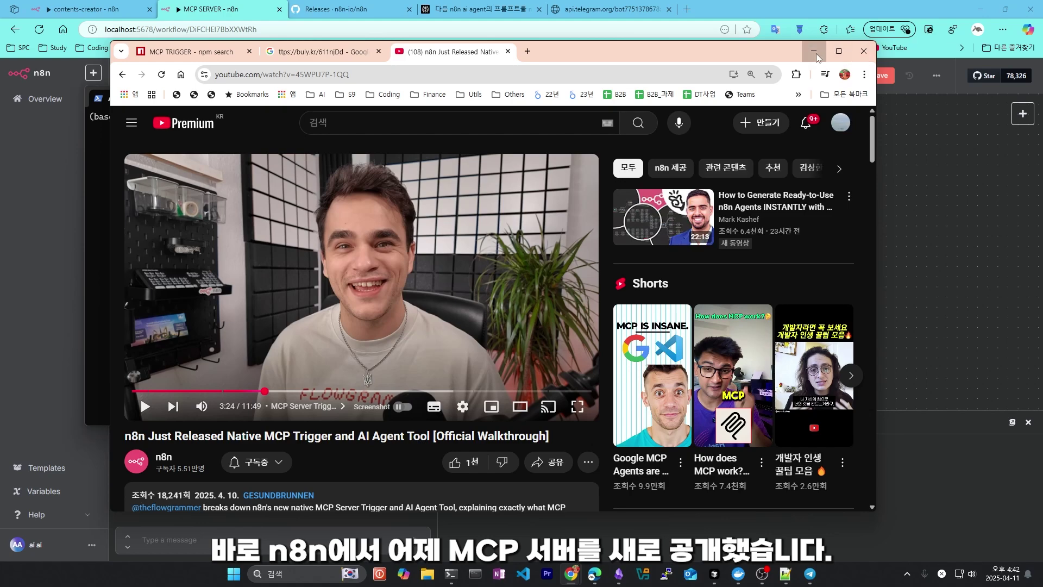
Search the node library for MCP and add an MCP Server Trigger node to the MCP SERVER workflow.
click(775, 296)
scroll(813, 300, up, 5)
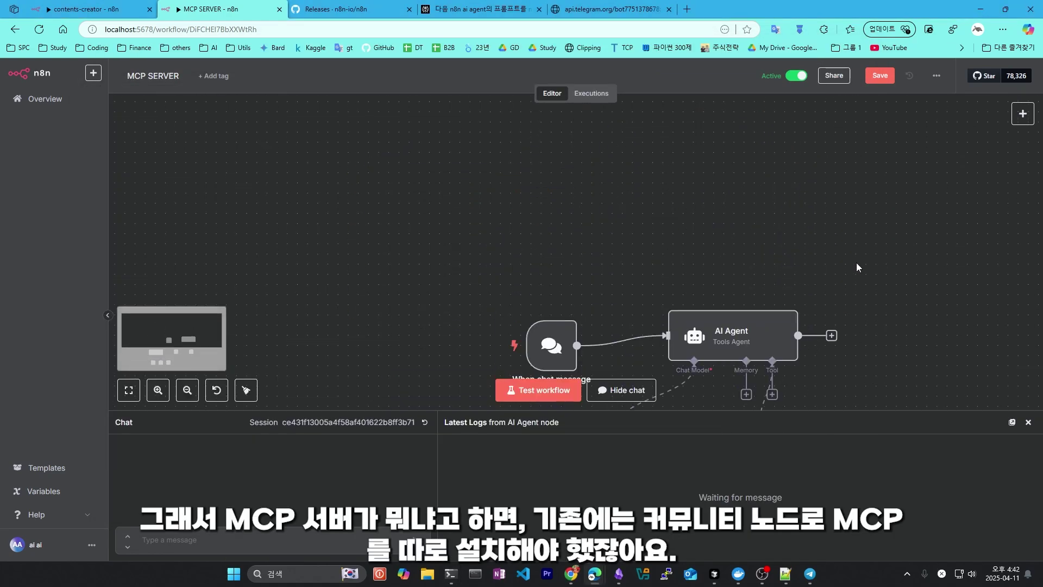
click(1023, 114)
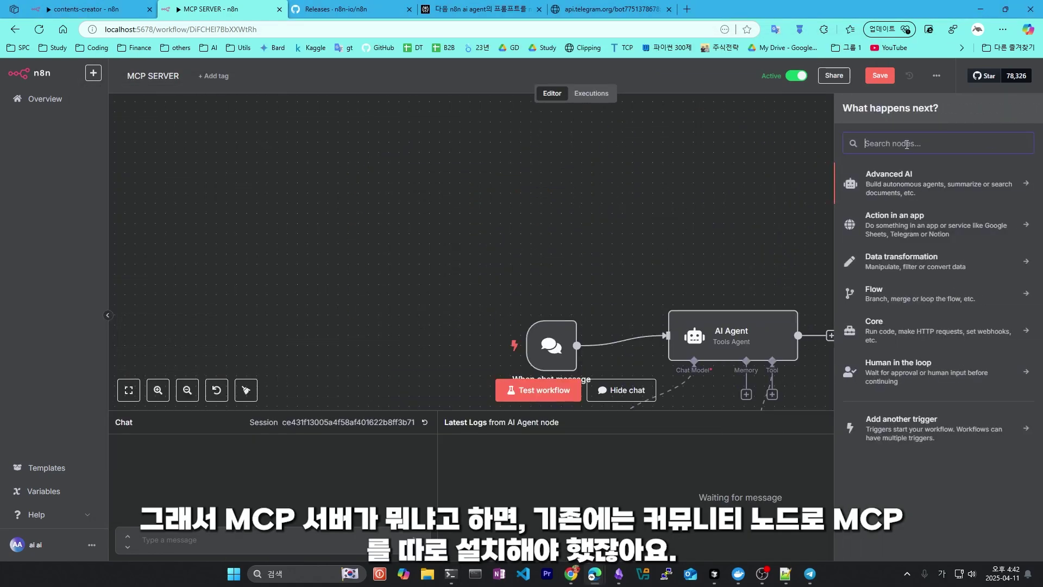
text(MCP)
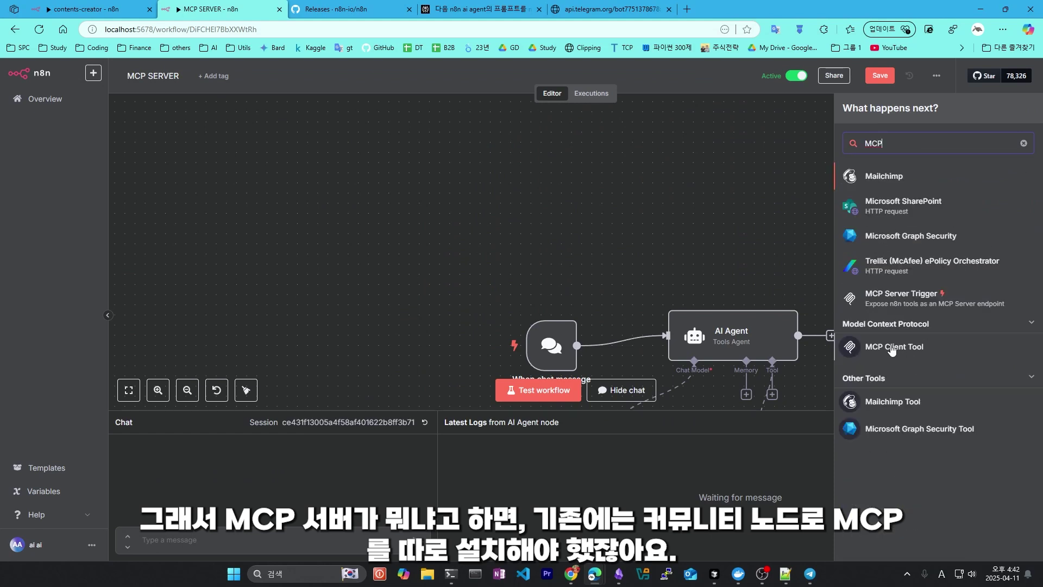
click(938, 299)
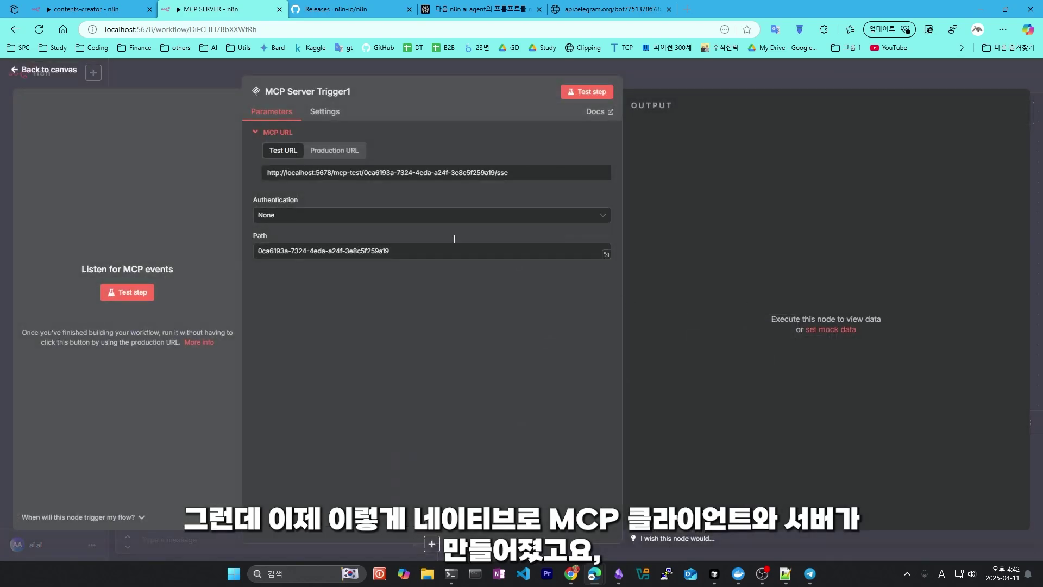
key(Escape)
scroll(669, 270, down, 4)
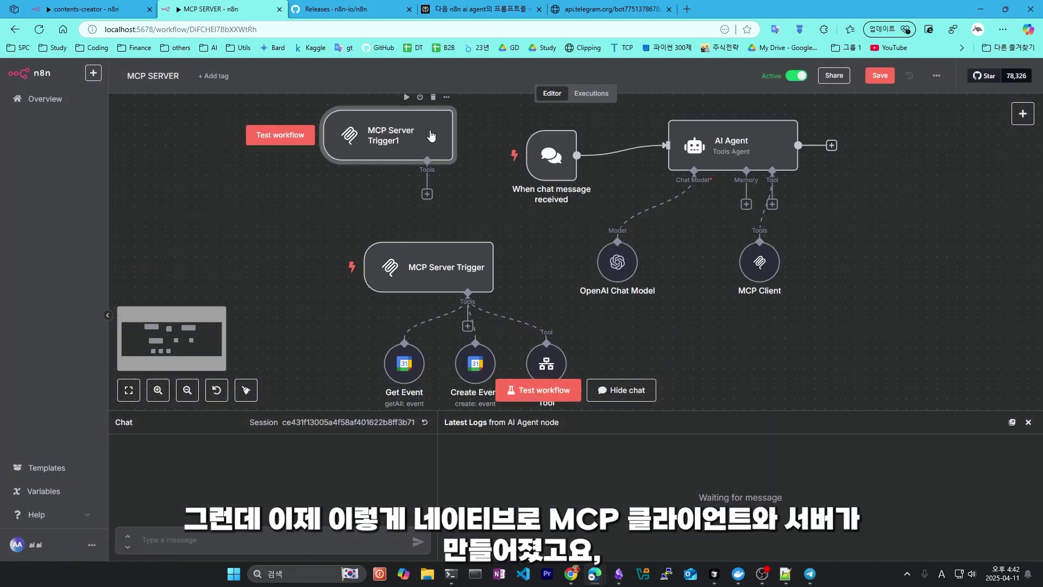
Delete the newly added MCP Server Trigger1 node and save the MCP SERVER workflow.
key(Delete)
scroll(513, 222, down, 1)
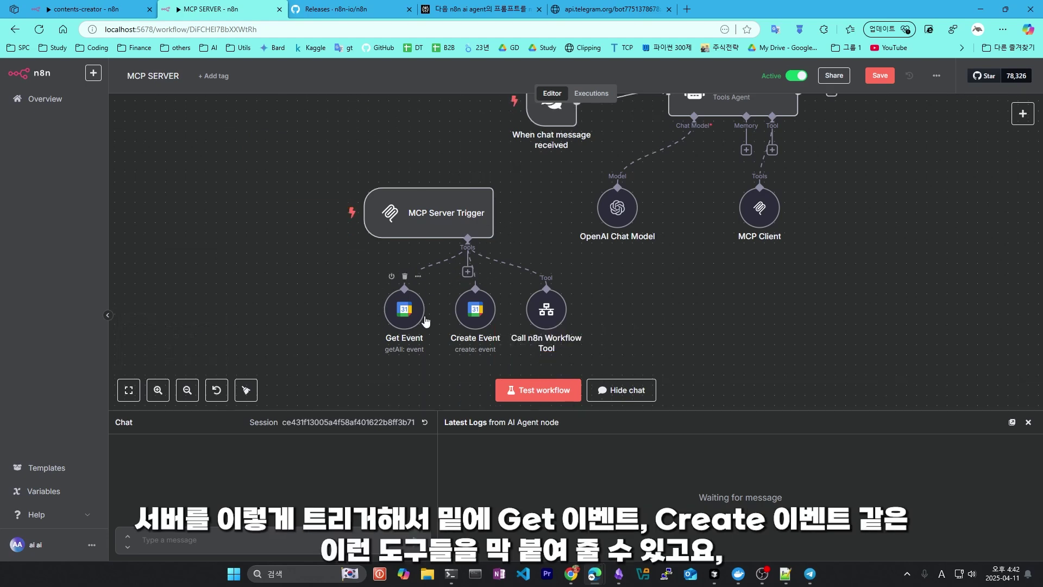
scroll(414, 325, down, 1)
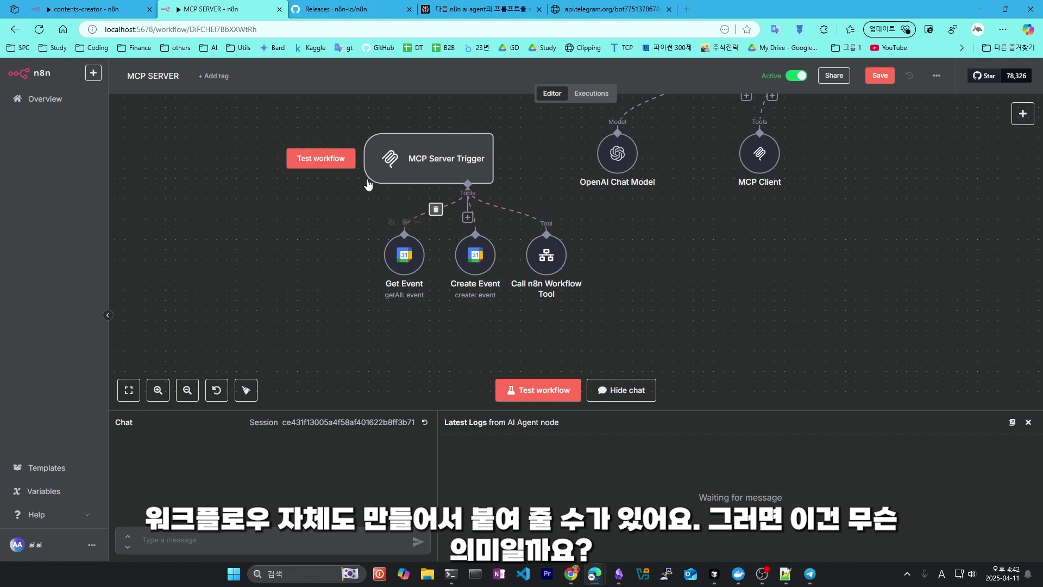
key(ctrl+s)
Switch to the contents-creator workflow, return to the workflow overview and open the Telegram workflow.
click(79, 14)
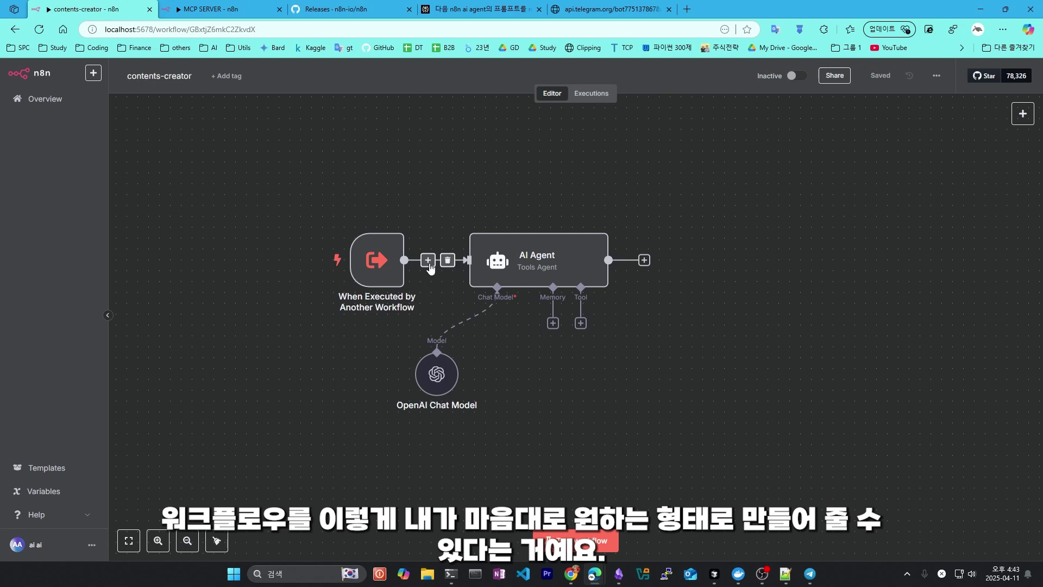
click(48, 108)
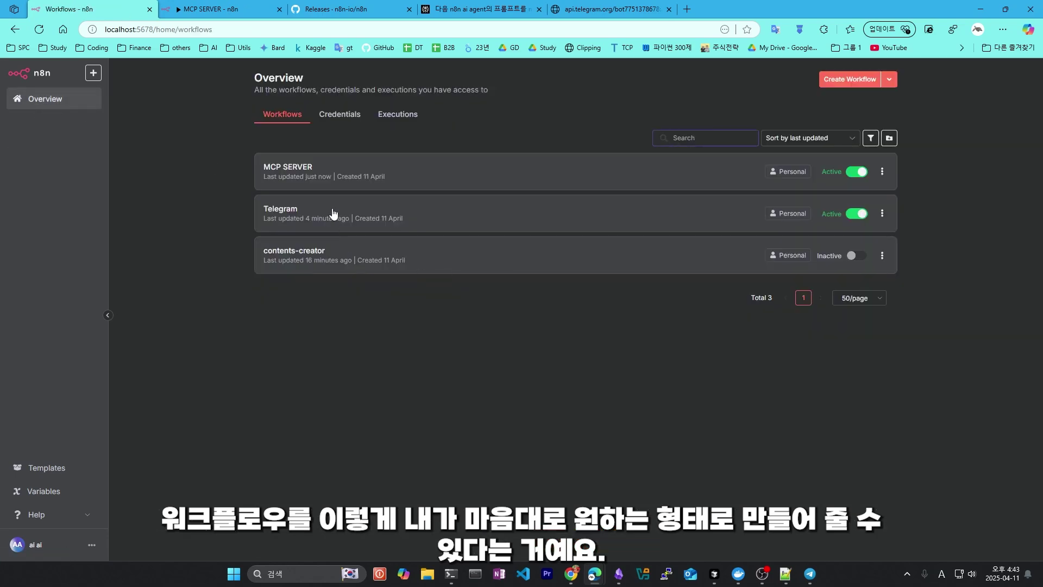
click(348, 215)
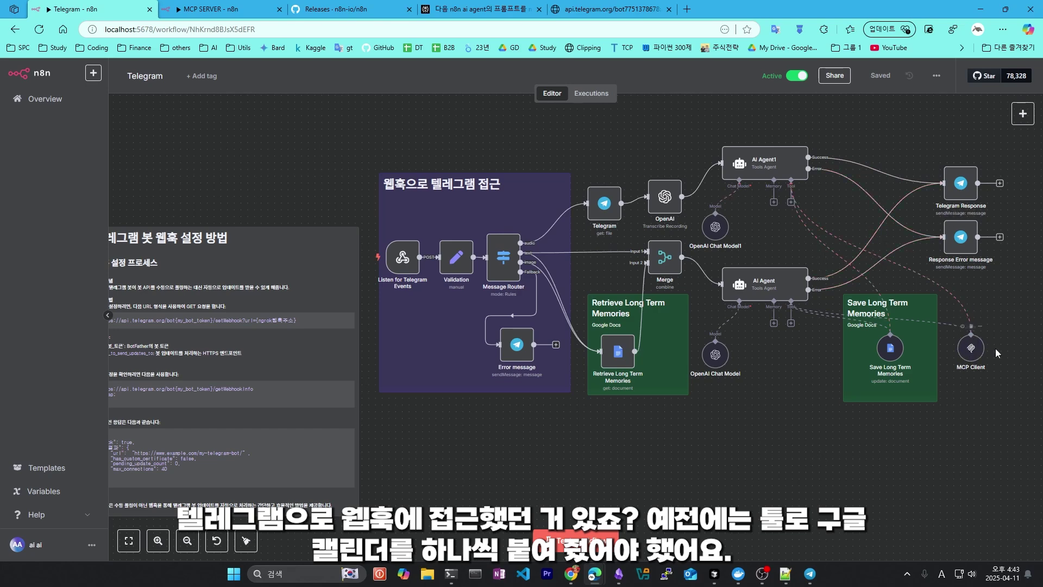
Import Telegram_voice.json into the Telegram workflow and place the imported nodes below the existing ones.
click(935, 76)
click(891, 125)
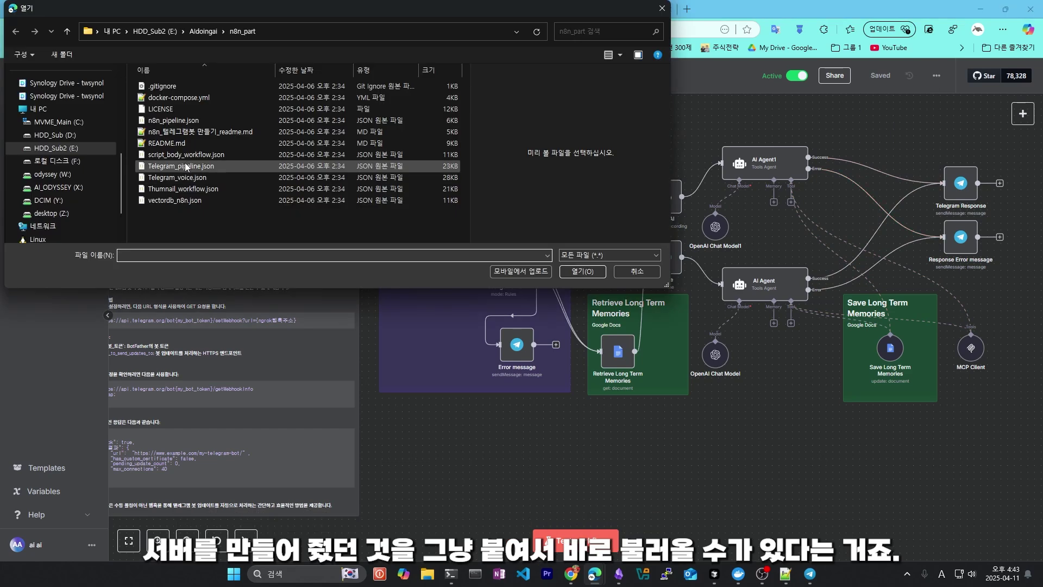
click(204, 168)
double_click(200, 166)
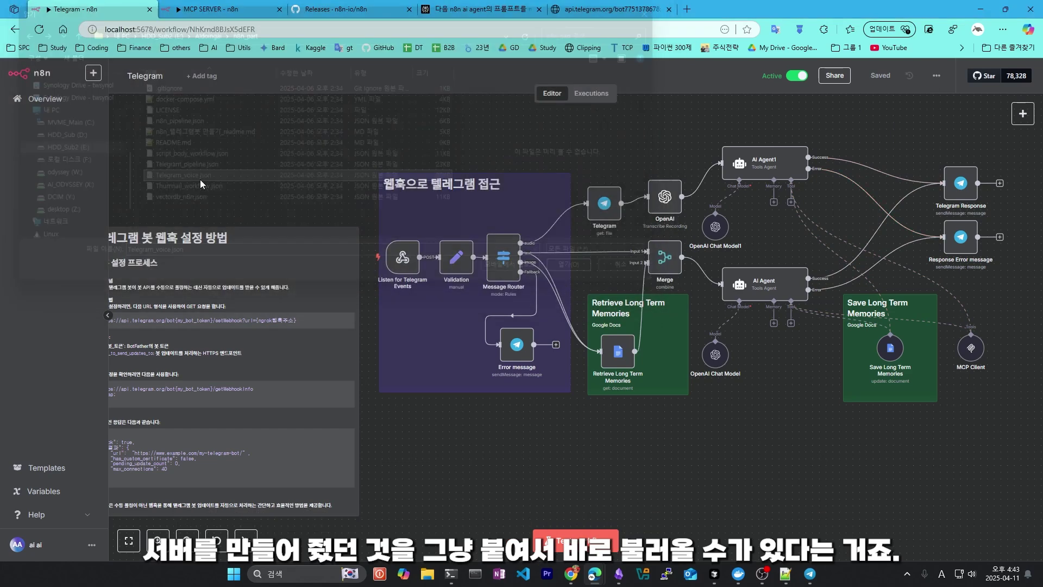
key(ctrl+v)
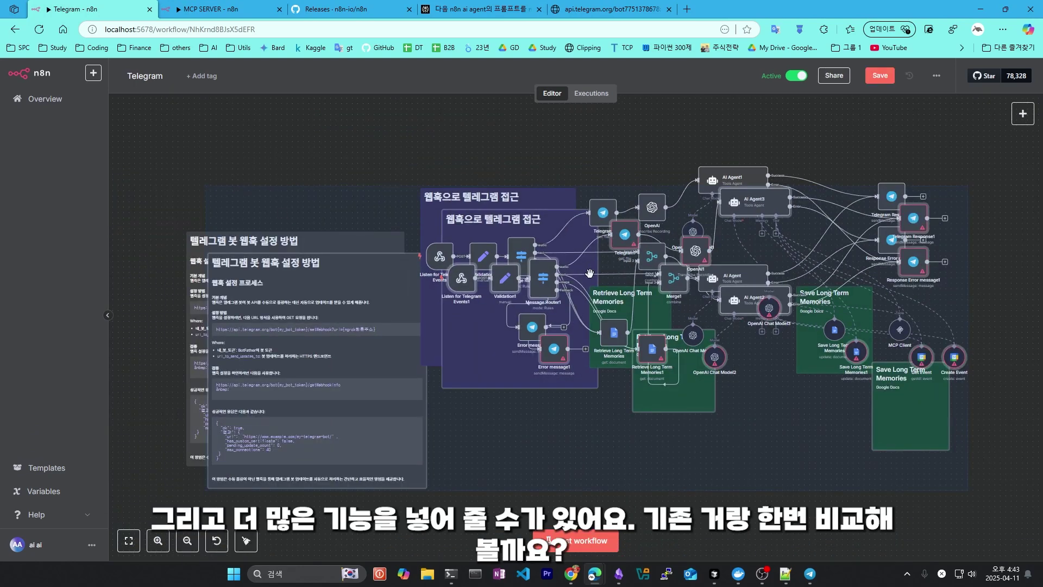
drag(498, 384, 481, 509)
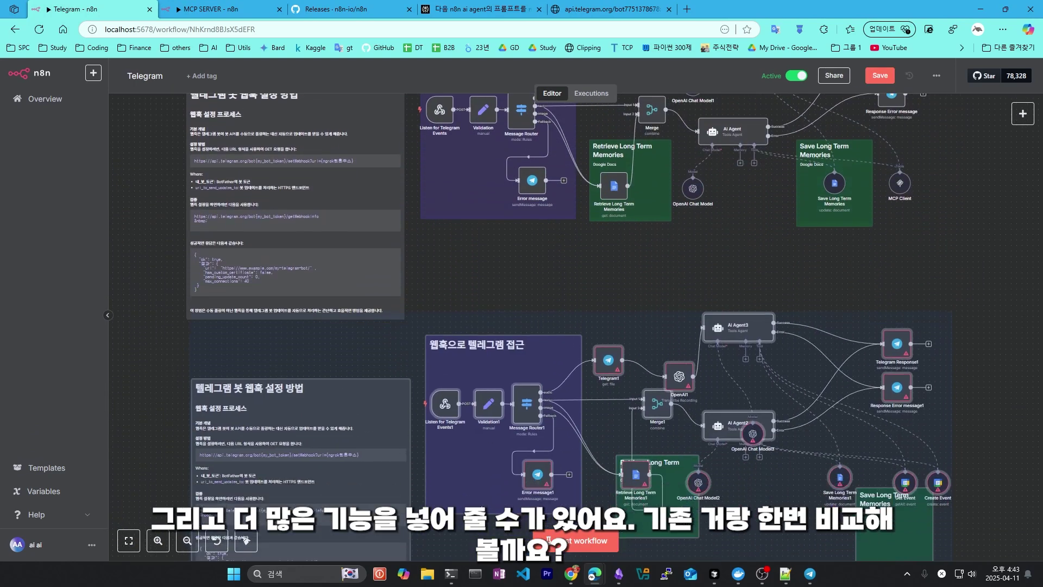
click(993, 453)
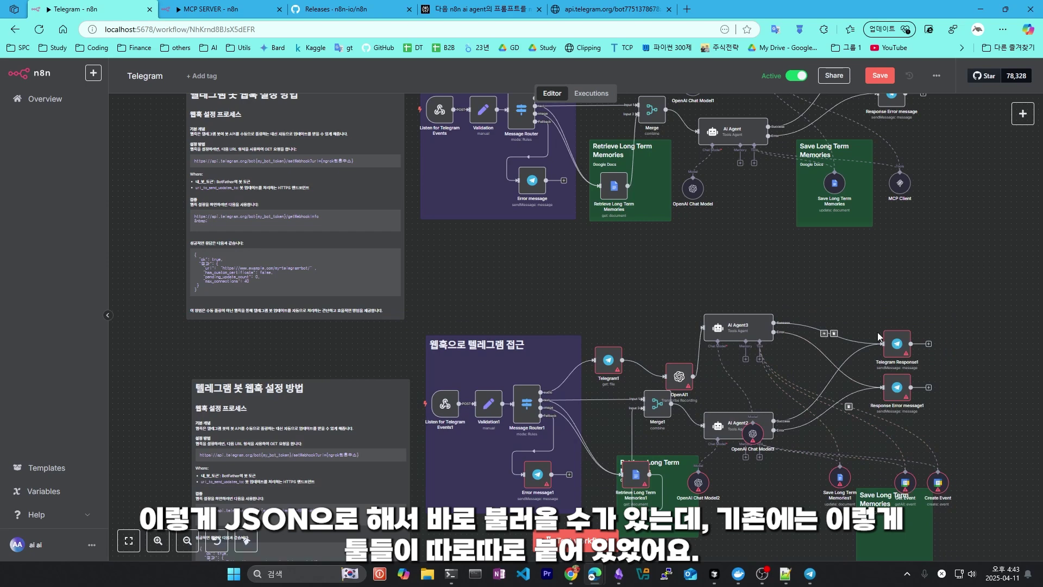
Check the SSE endpoint of the original Telegram workflow's MCP Client node against the MCP Server Trigger in the MCP SERVER workflow.
scroll(924, 300, up, 5)
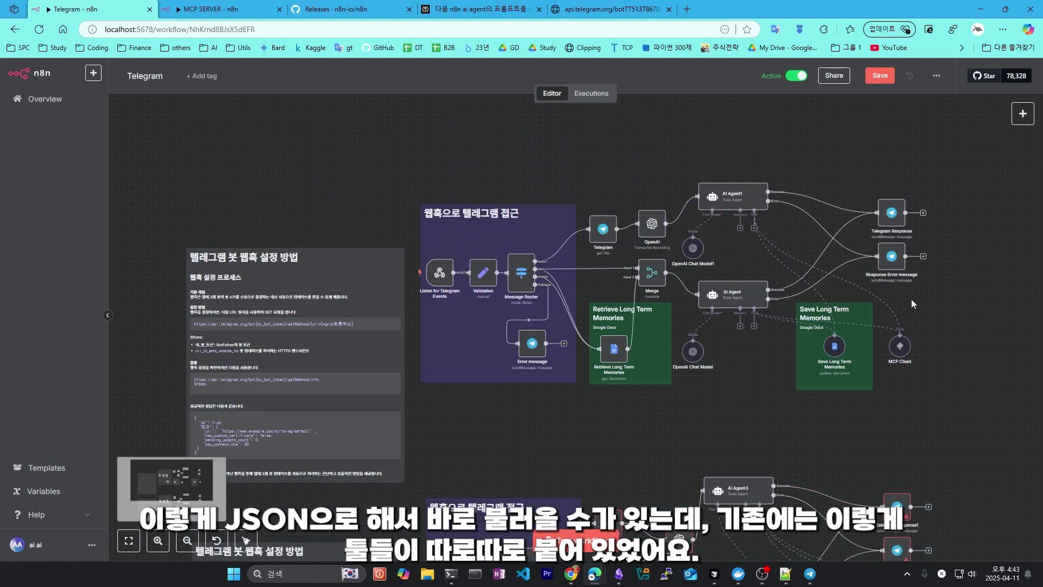
double_click(901, 348)
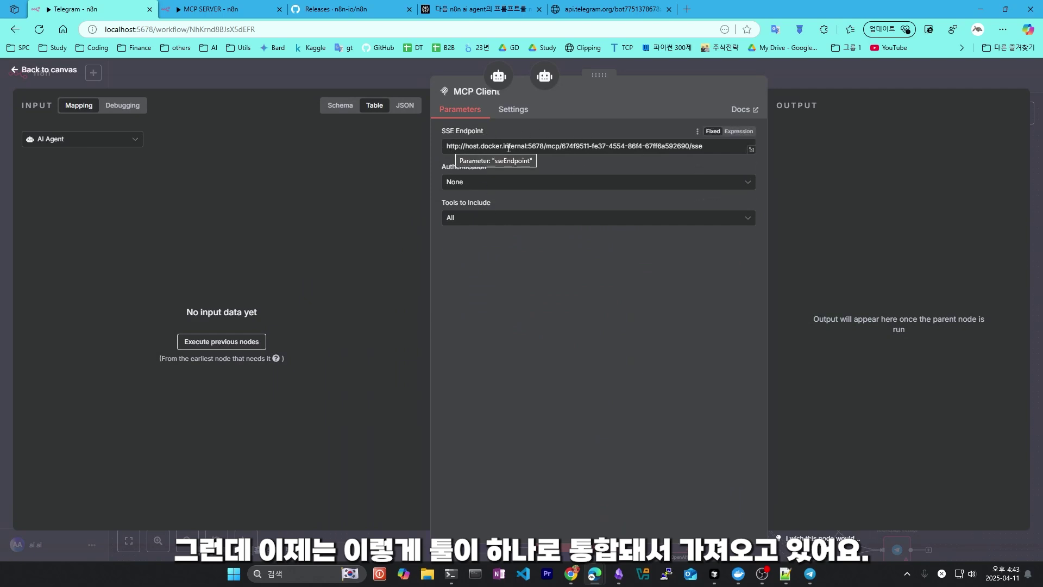
click(212, 9)
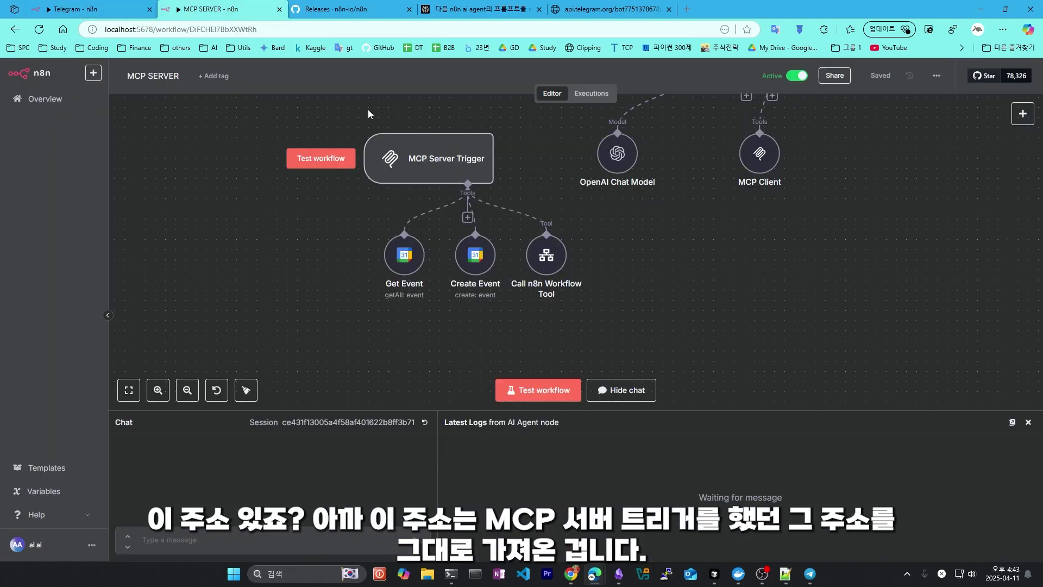
scroll(468, 185, up, 1)
click(433, 202)
scroll(481, 205, up, 1)
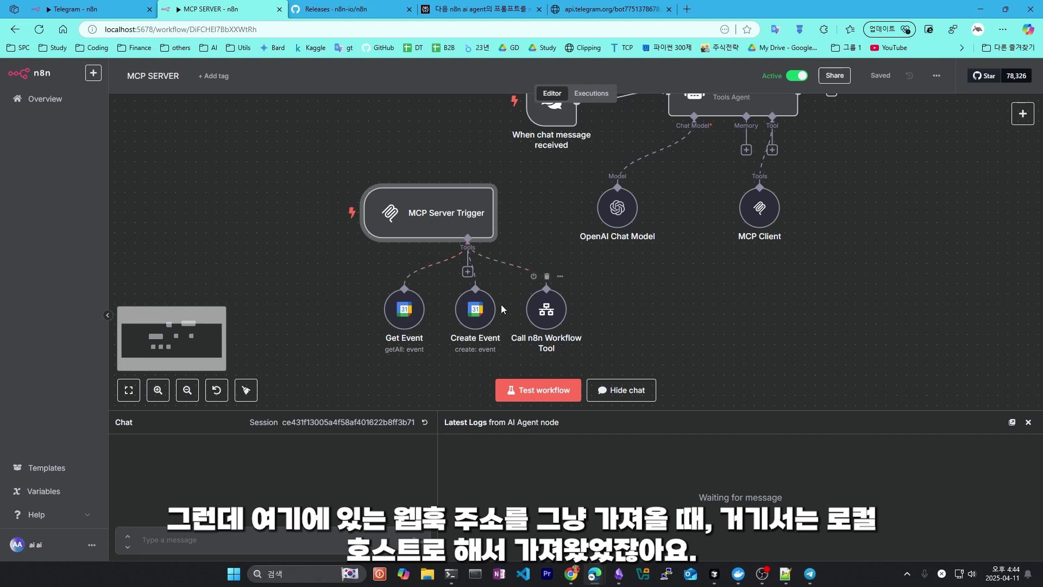
scroll(480, 158, up, 1)
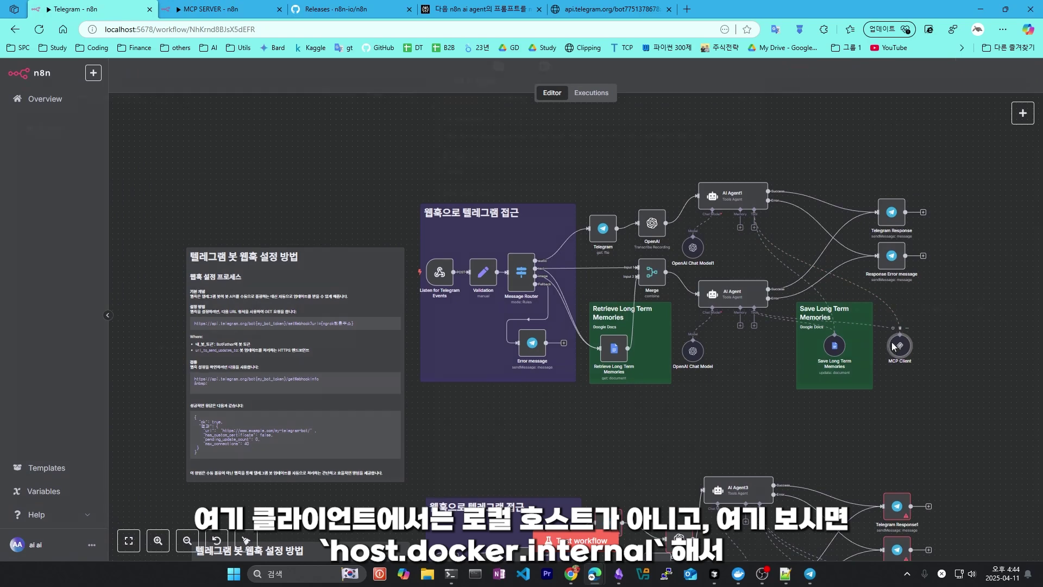
Reopen the Telegram workflow's MCP Client node and examine the host and port in its SSE endpoint.
double_click(893, 346)
scroll(515, 180, up, 6)
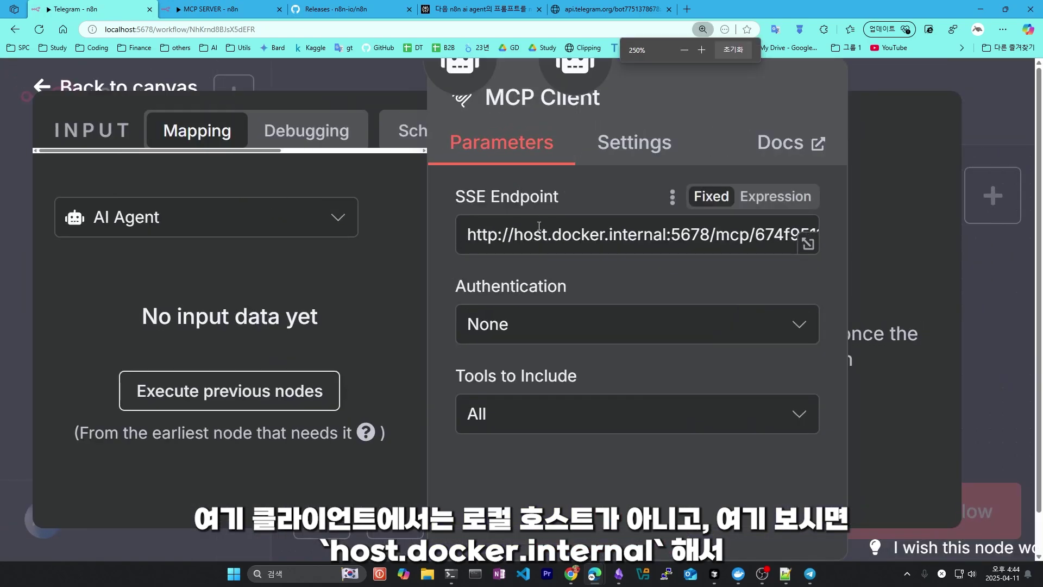
drag(590, 235, 707, 237)
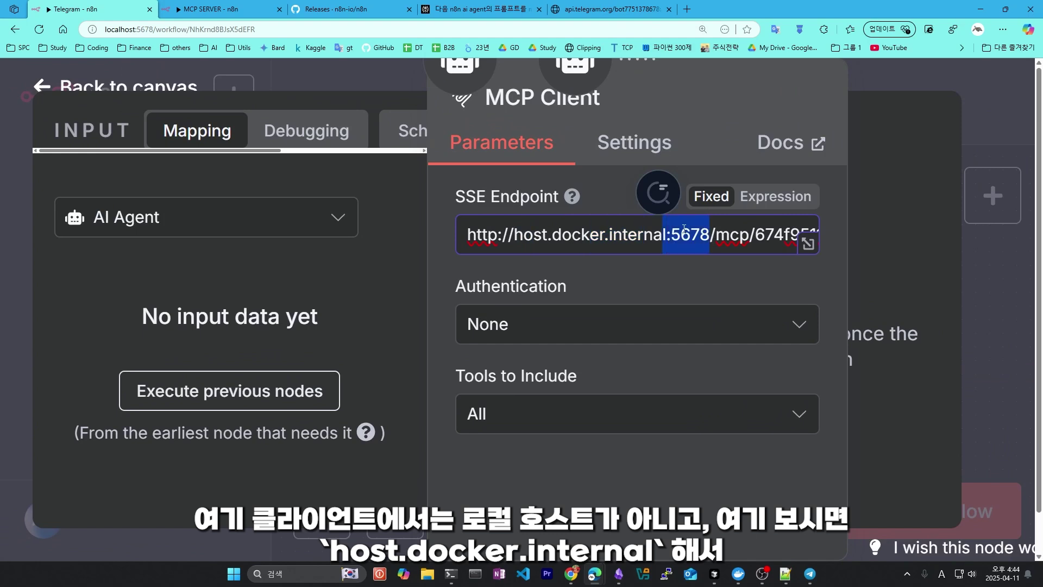
drag(711, 237, 507, 239)
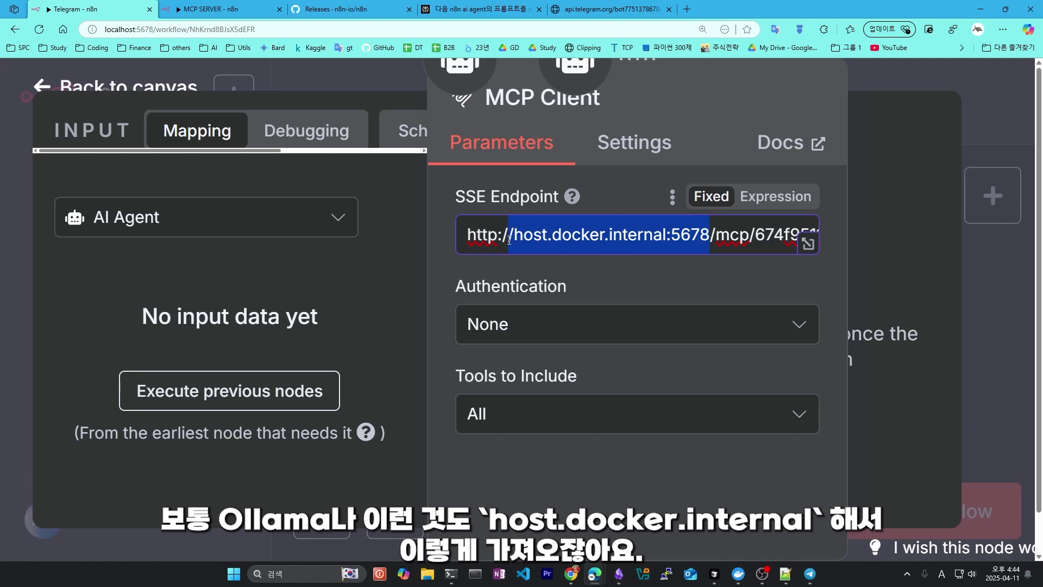
click(526, 238)
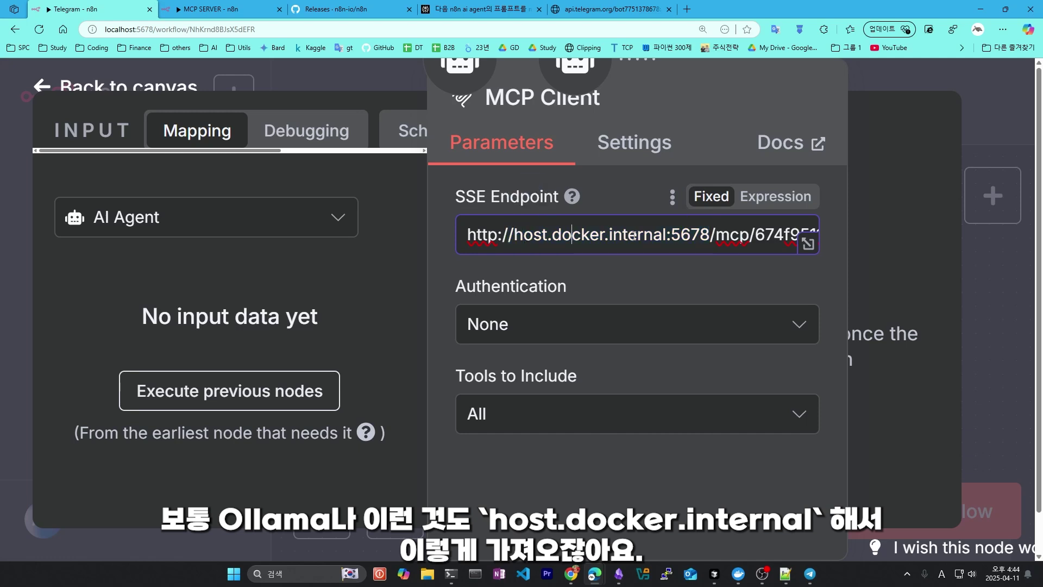
drag(672, 237, 709, 237)
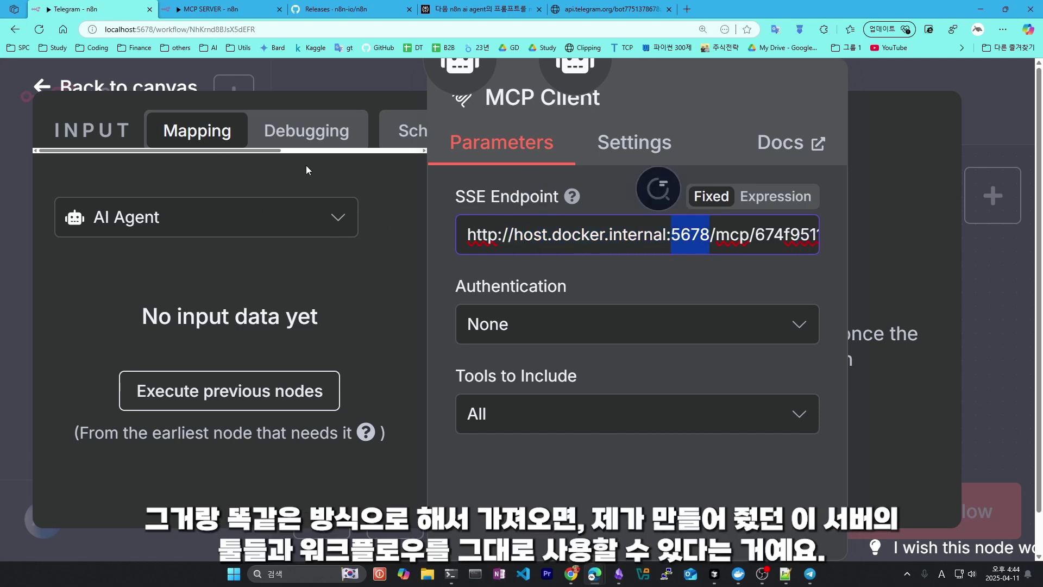
Return to the MCP SERVER workflow and review the Get Event calendar tool's parameters.
click(217, 9)
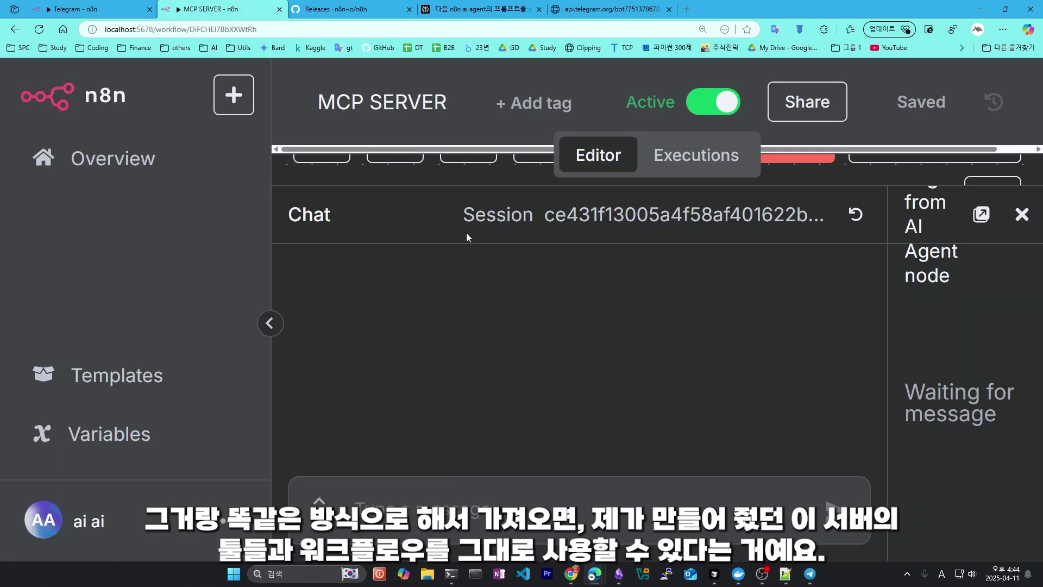
ctrl+scroll(466, 233, down, 5)
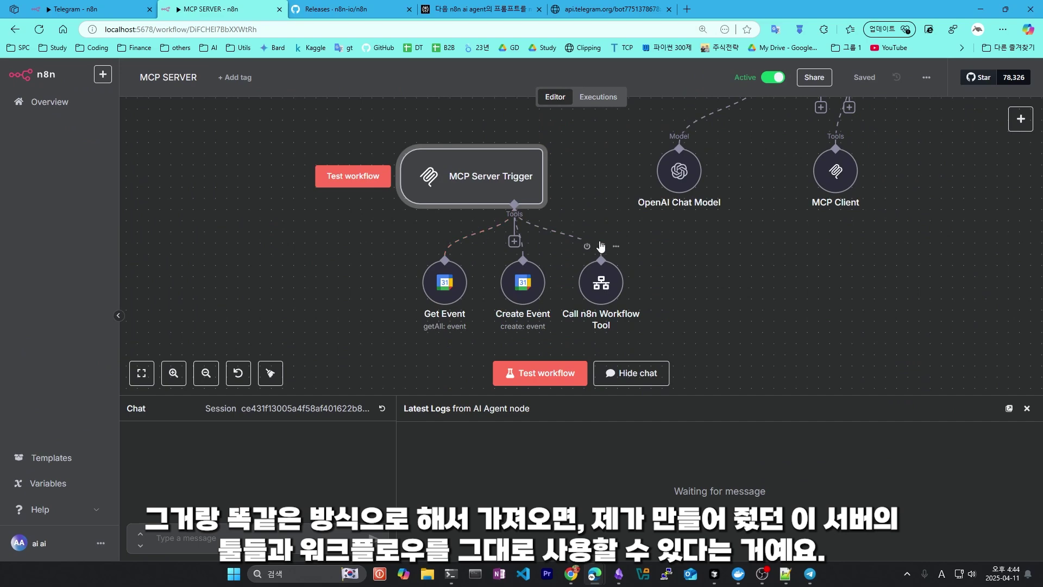
scroll(589, 244, up, 1)
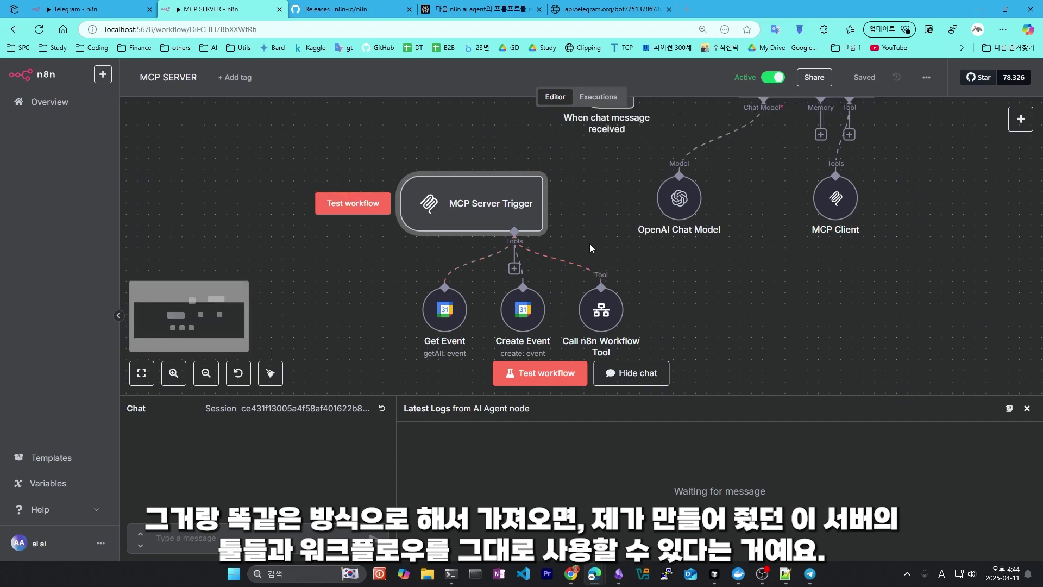
click(449, 320)
double_click(446, 321)
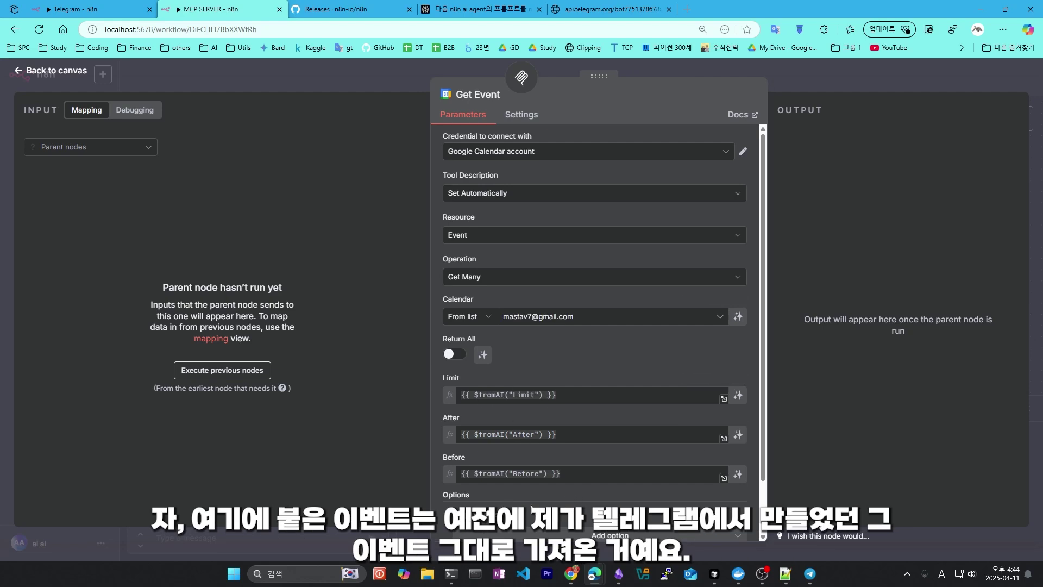
scroll(607, 439, down, 2)
key(Escape)
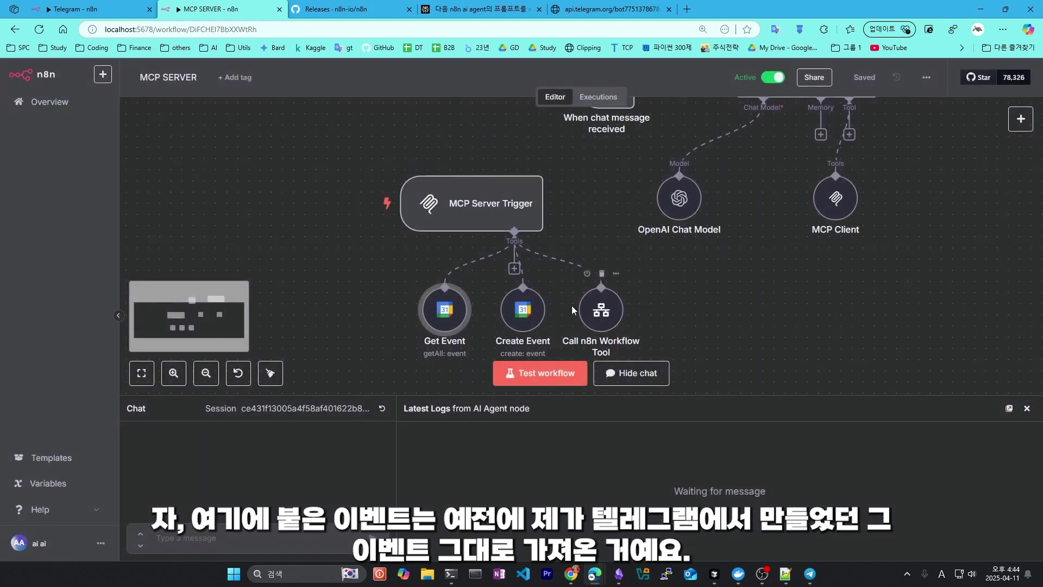
Review the Create Event calendar tool's parameters, including its start, end, description and summary fields.
double_click(500, 308)
double_click(539, 306)
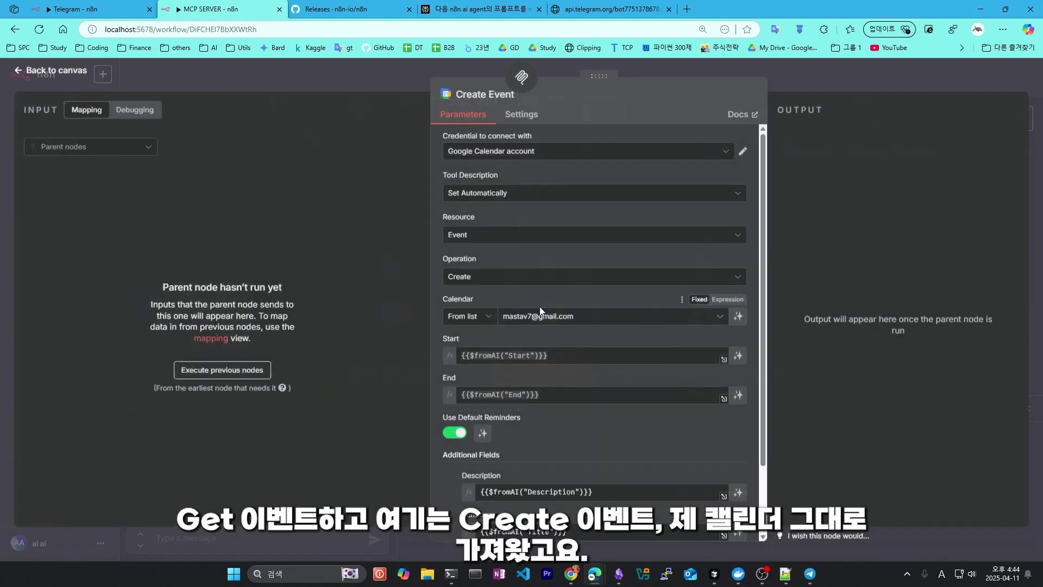
scroll(539, 306, down, 3)
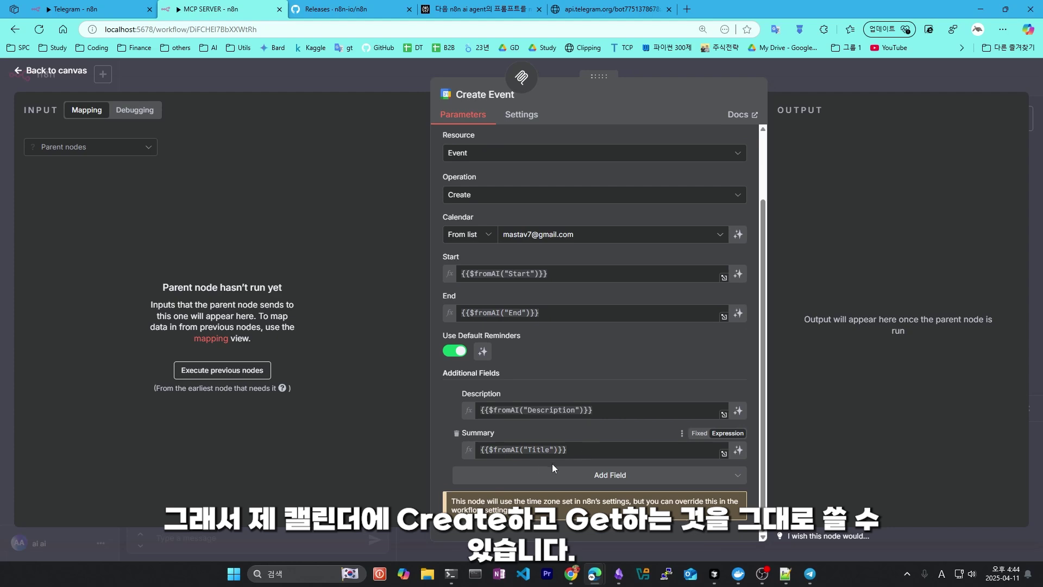
key(Escape)
scroll(506, 296, down, 5)
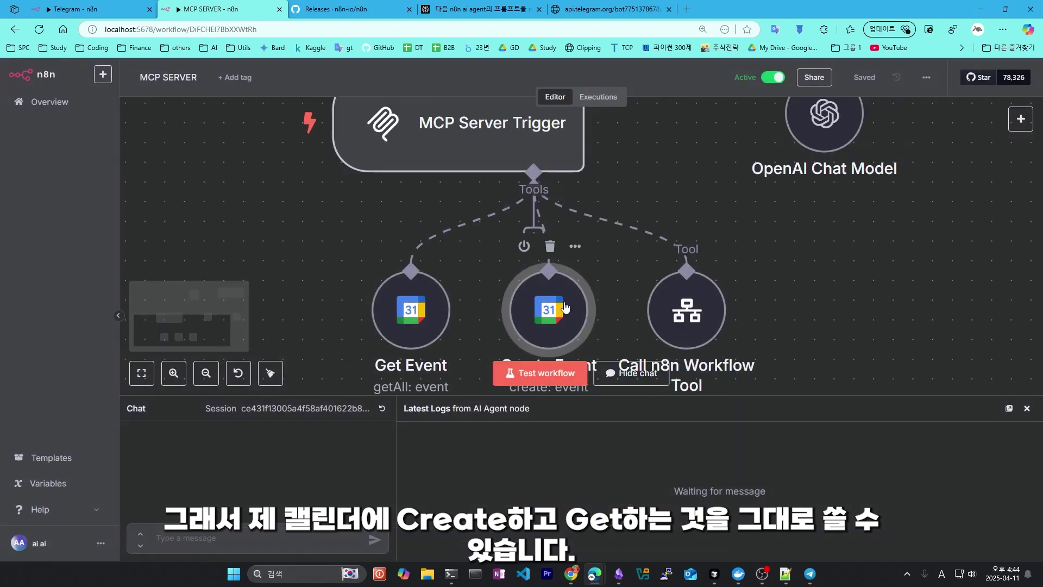
scroll(475, 326, down, 2)
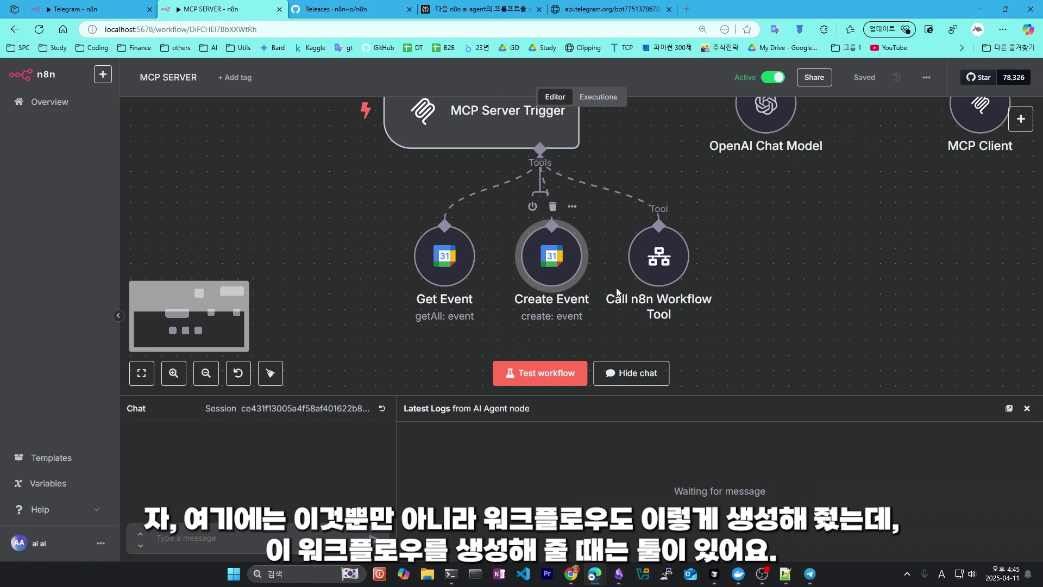
scroll(760, 281, up, 3)
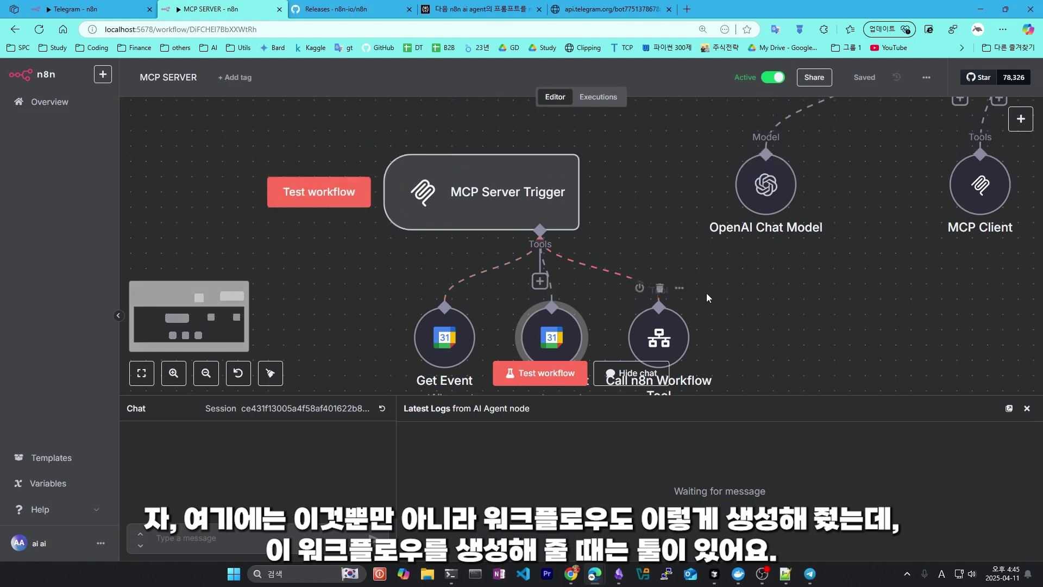
Try adding another Call n8n Workflow Tool to the MCP Server Trigger to examine which workflows it can call.
scroll(705, 292, down, 2)
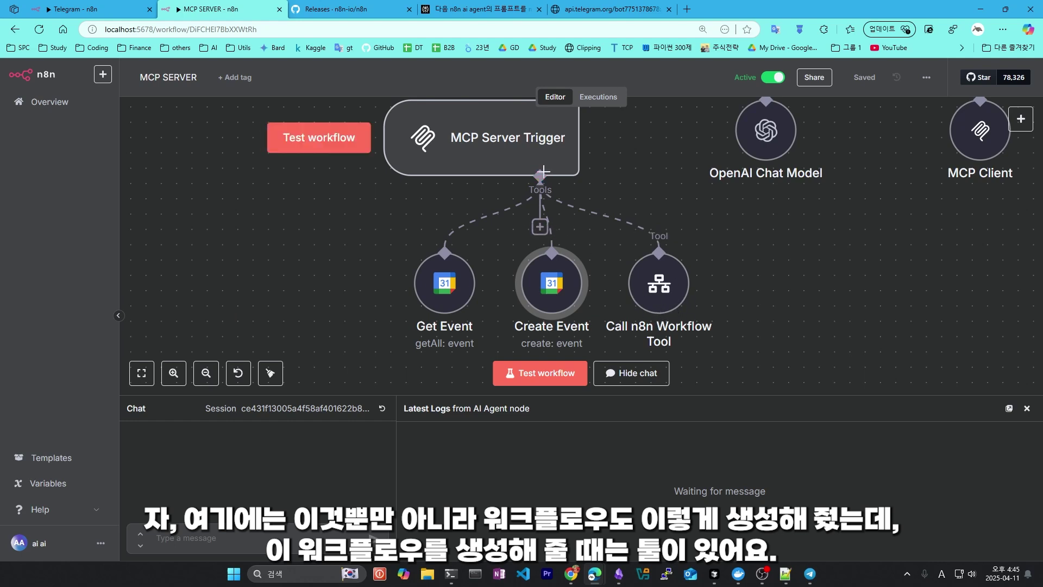
click(540, 227)
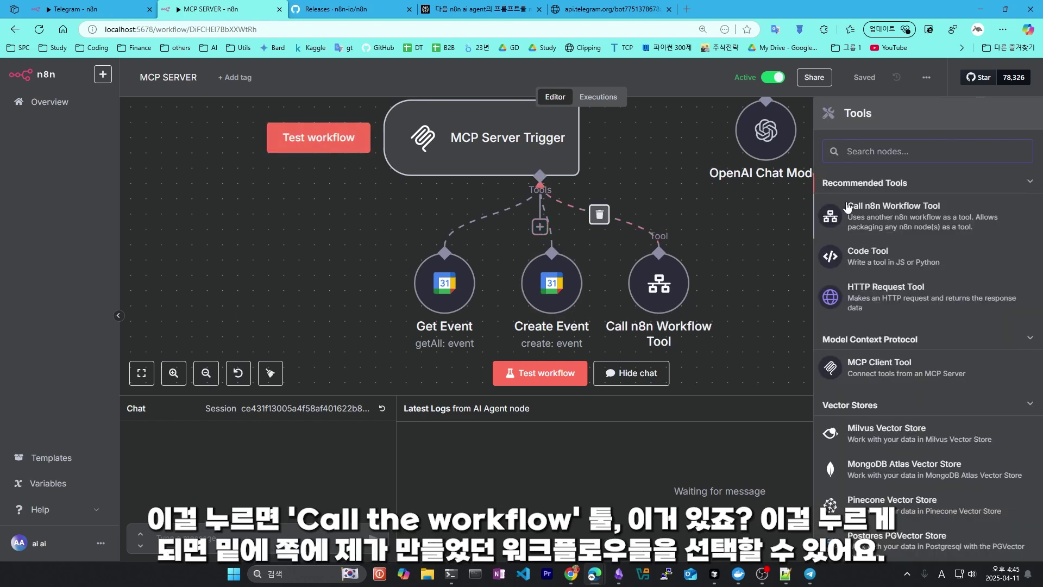
click(911, 217)
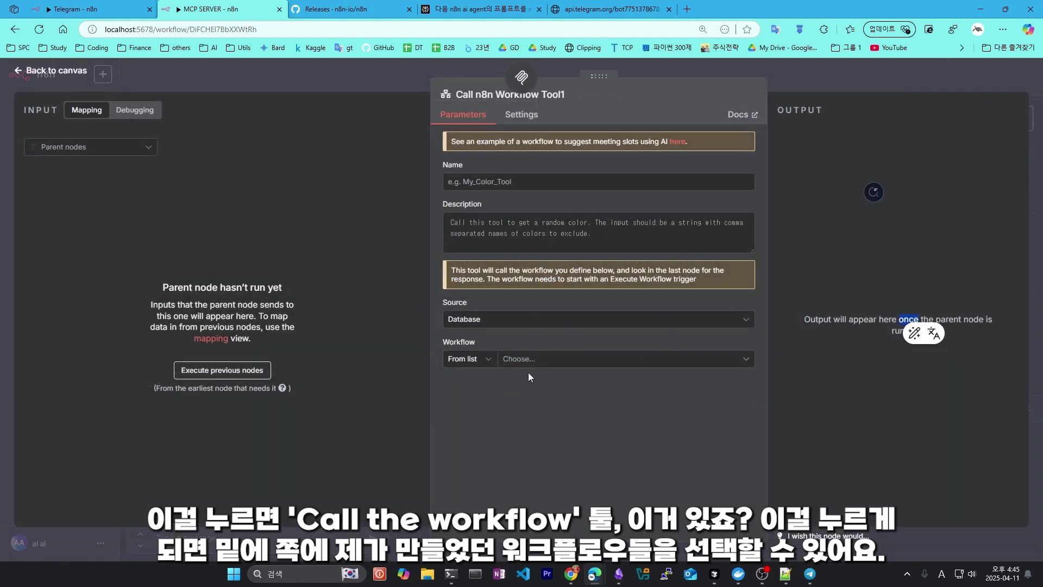
click(554, 362)
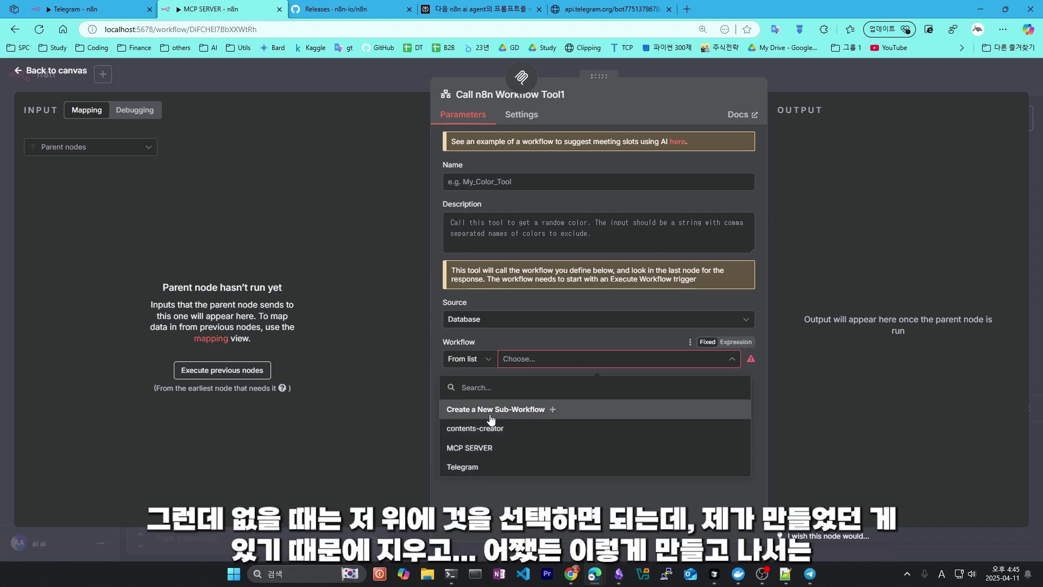
key(Escape)
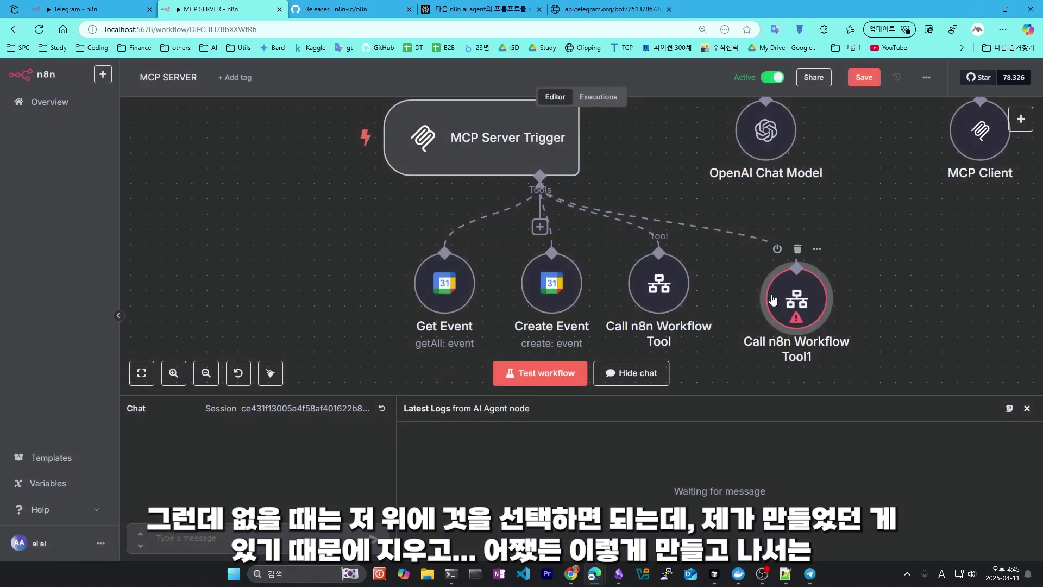
key(Delete)
Review the existing Call n8n Workflow Tool's query input and open its linked contents-creator workflow.
double_click(642, 292)
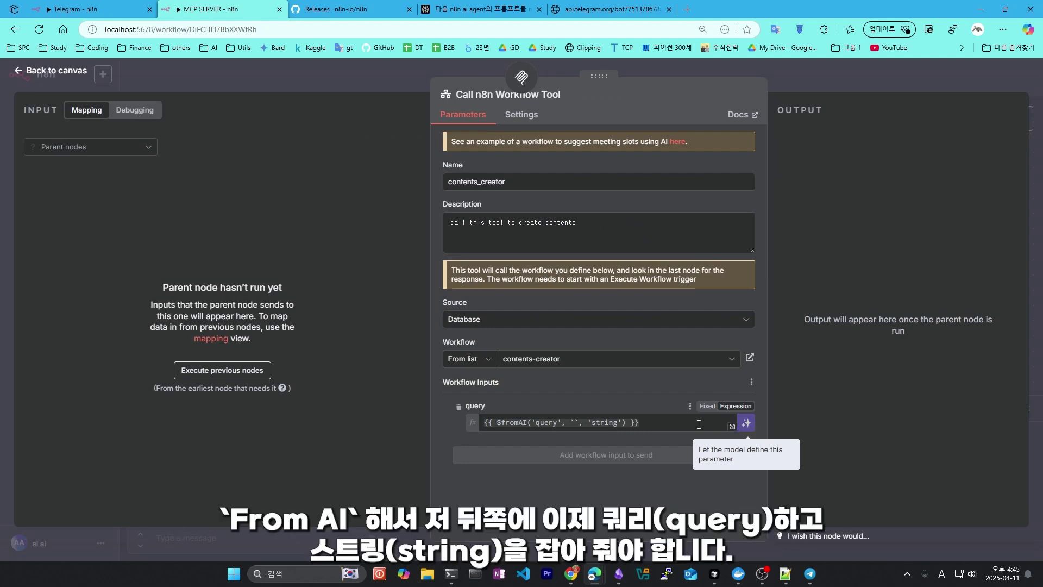
click(749, 358)
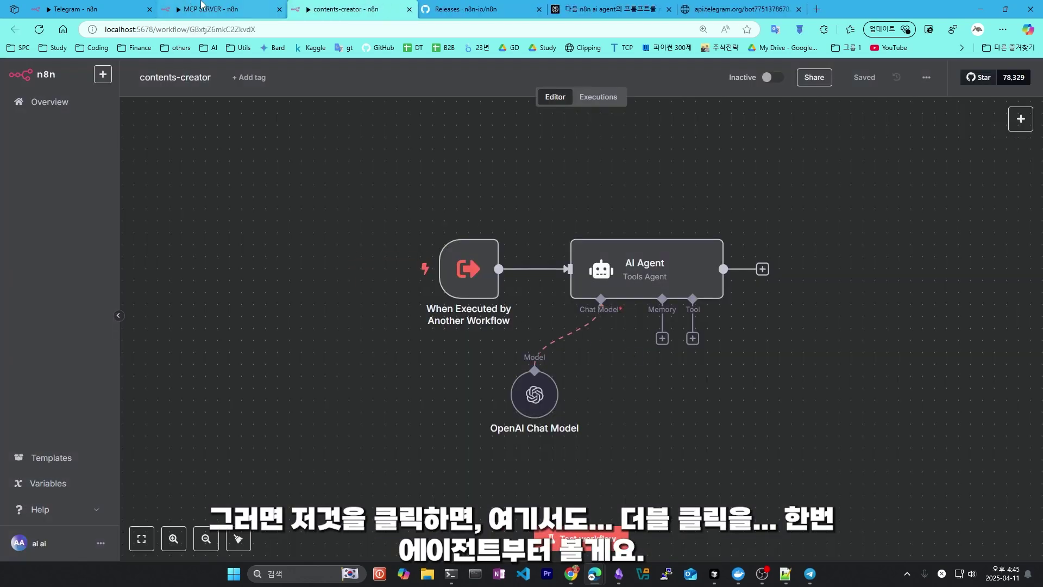
mouse_move(465, 285)
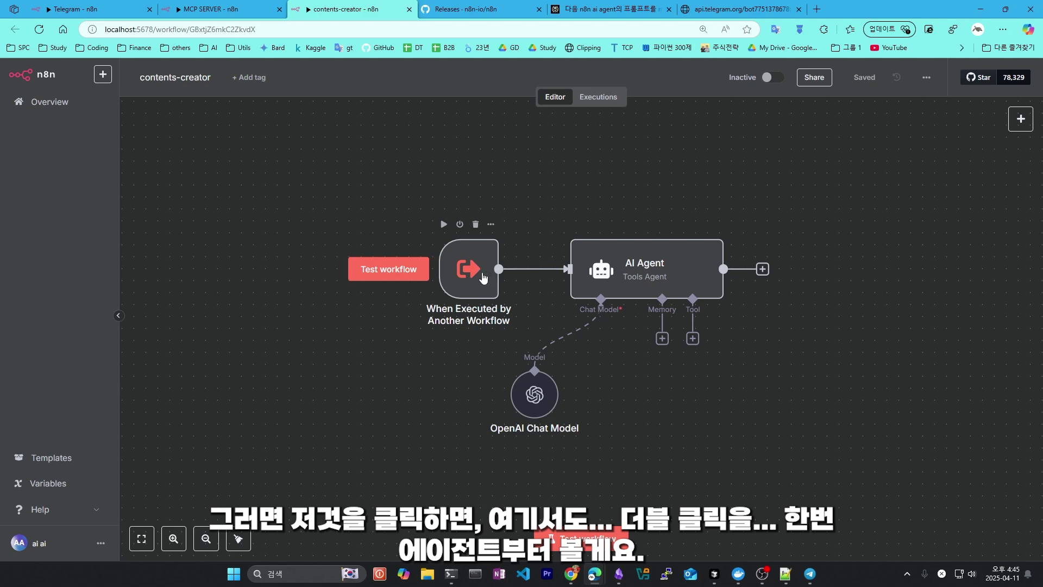
Check the contents-creator AI Agent's prompt expression against the query field in the When Executed by Another Workflow trigger.
double_click(650, 268)
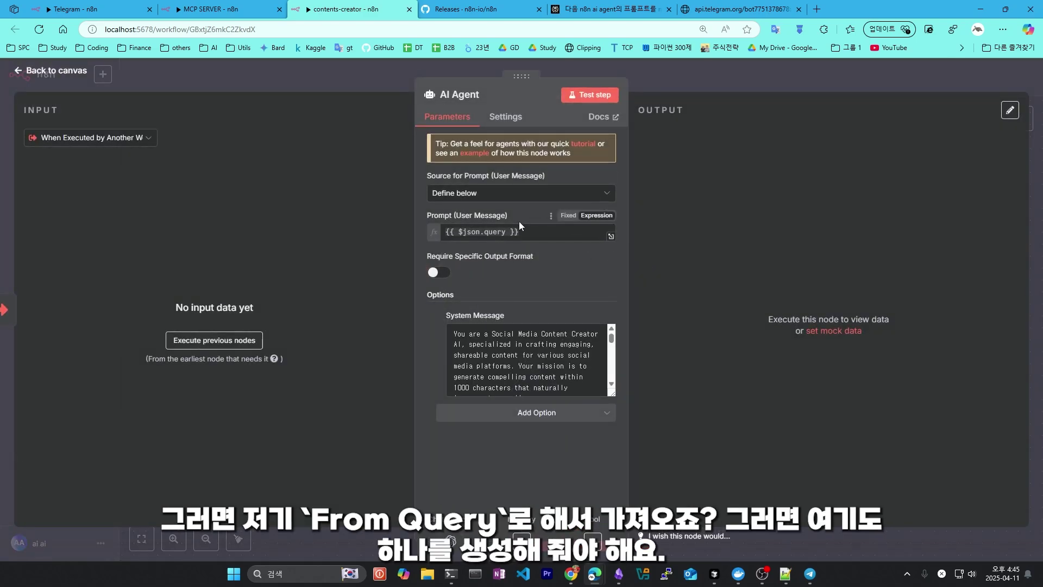
key(Escape)
double_click(470, 327)
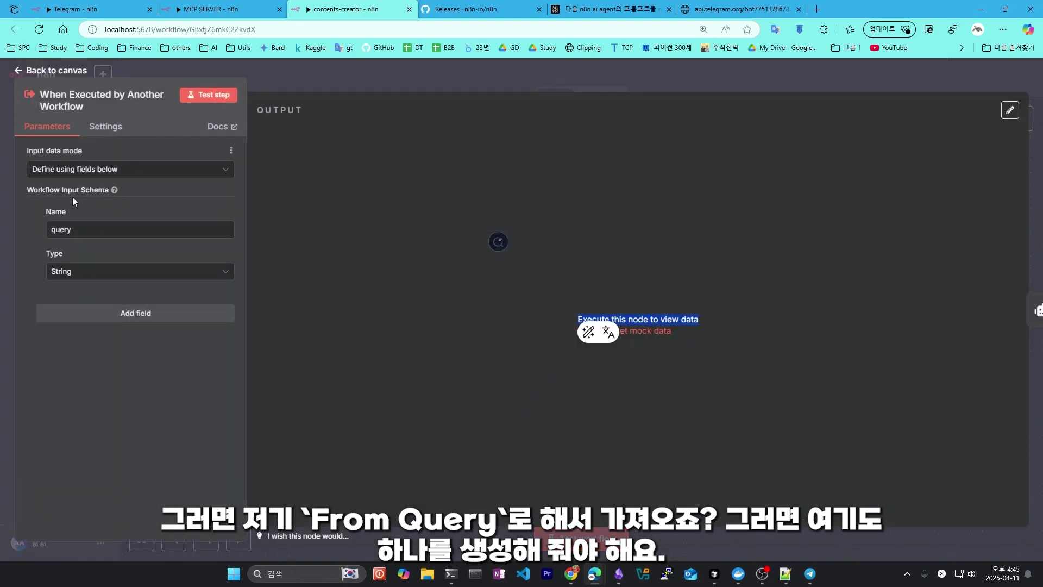
double_click(61, 230)
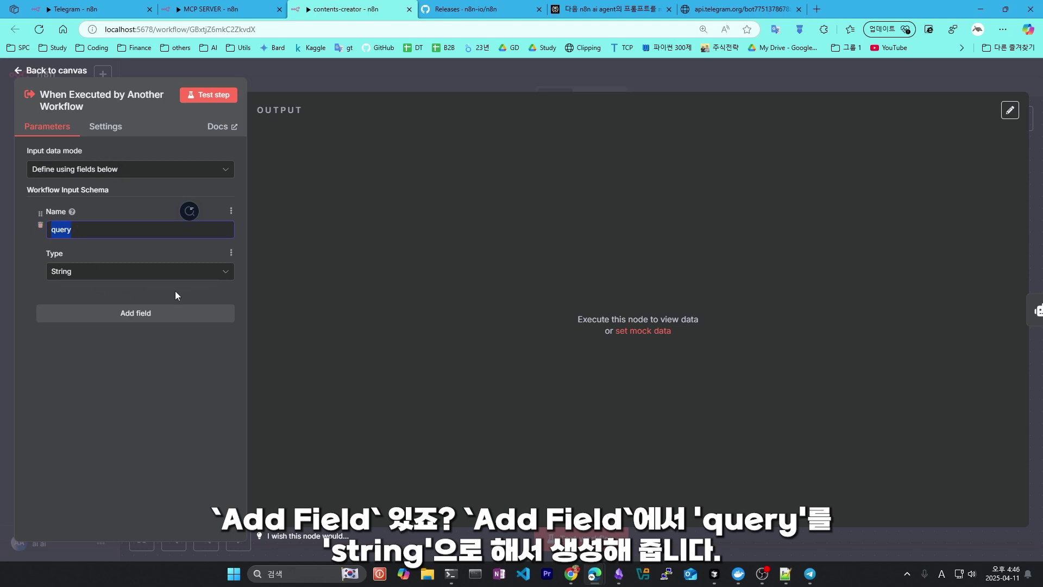
key(Escape)
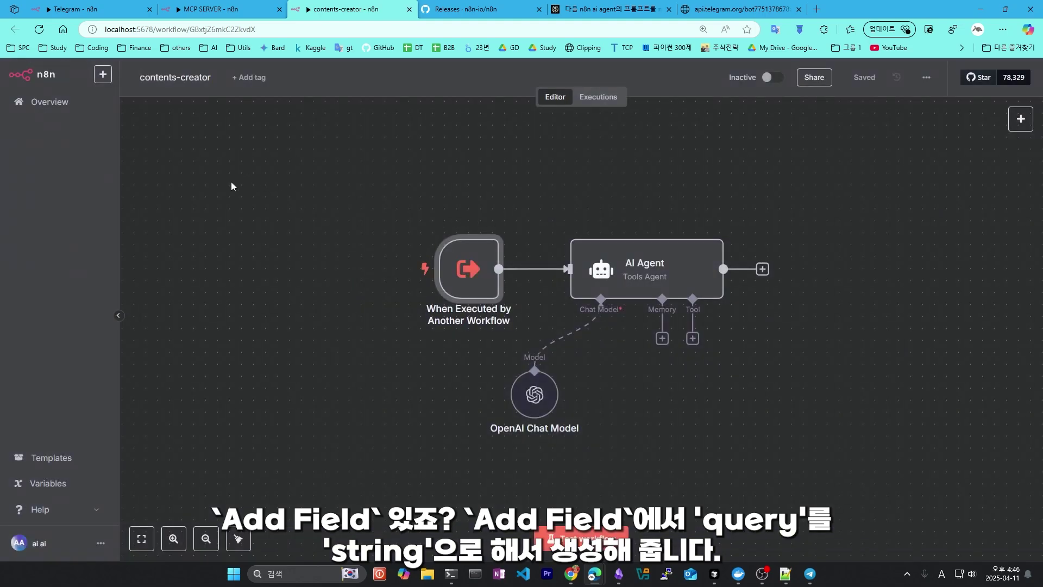
Reopen the contents-creator AI Agent node and enlarge its System Message field and parameter area for reading.
mouse_move(430, 221)
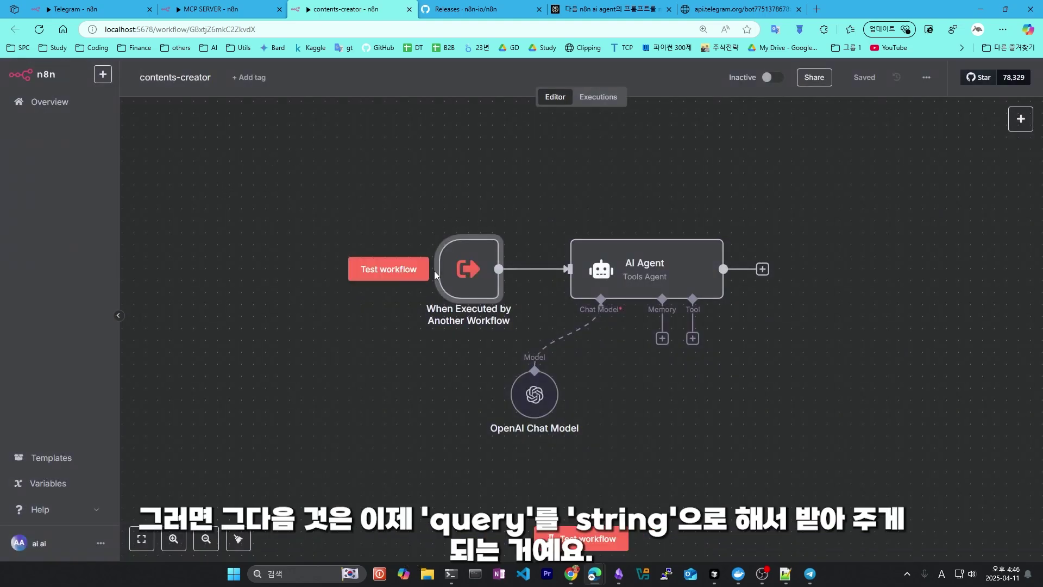
mouse_move(534, 277)
mouse_move(619, 278)
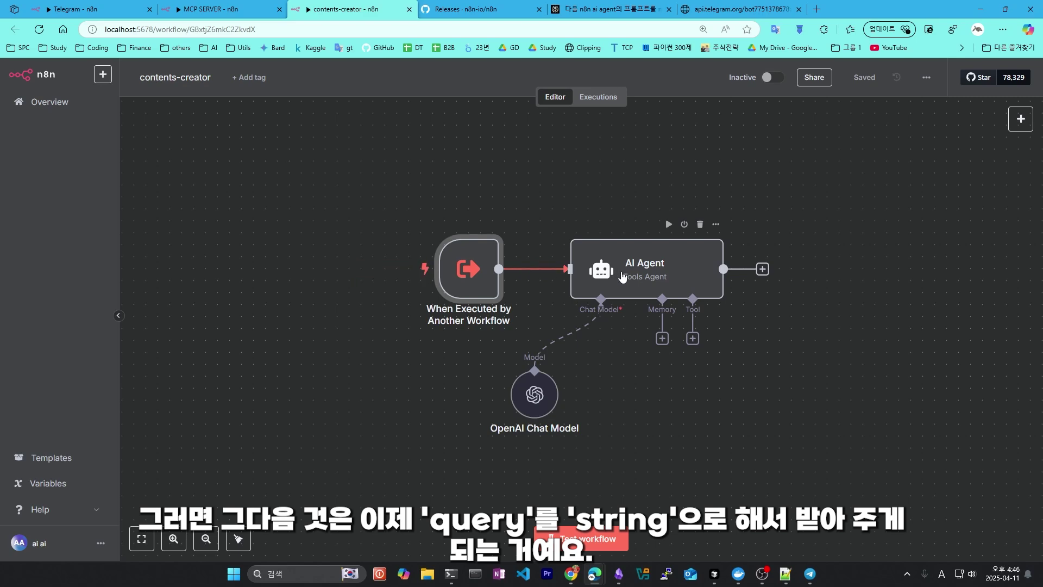
double_click(630, 268)
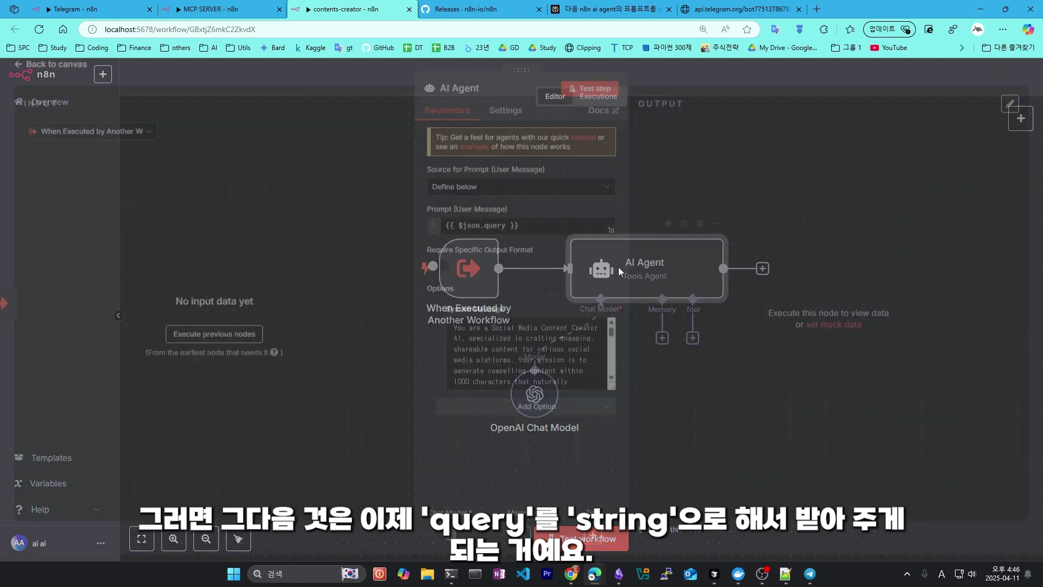
scroll(603, 381, down, 6)
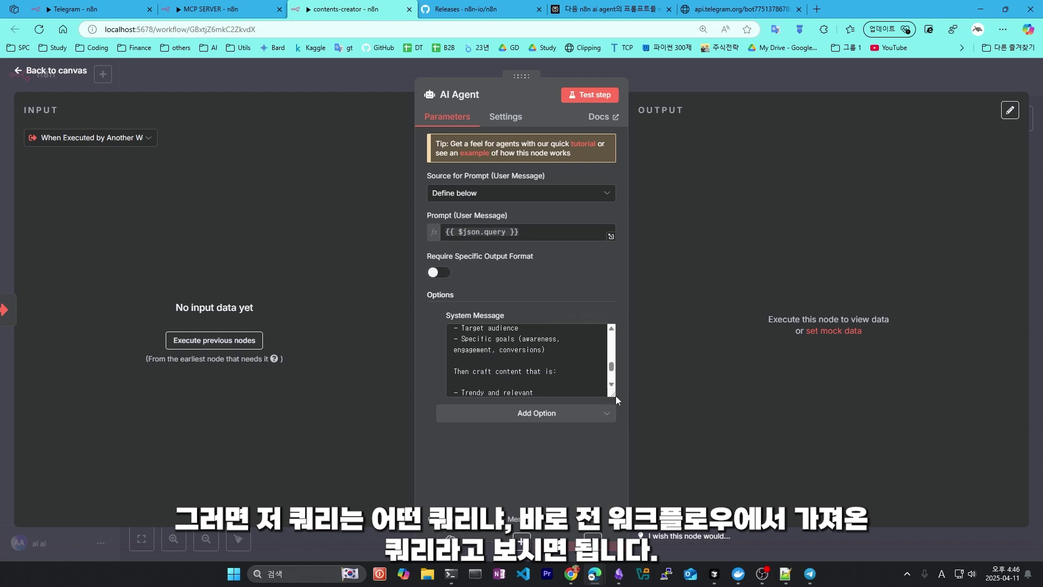
drag(610, 392, 607, 497)
drag(669, 442, 806, 433)
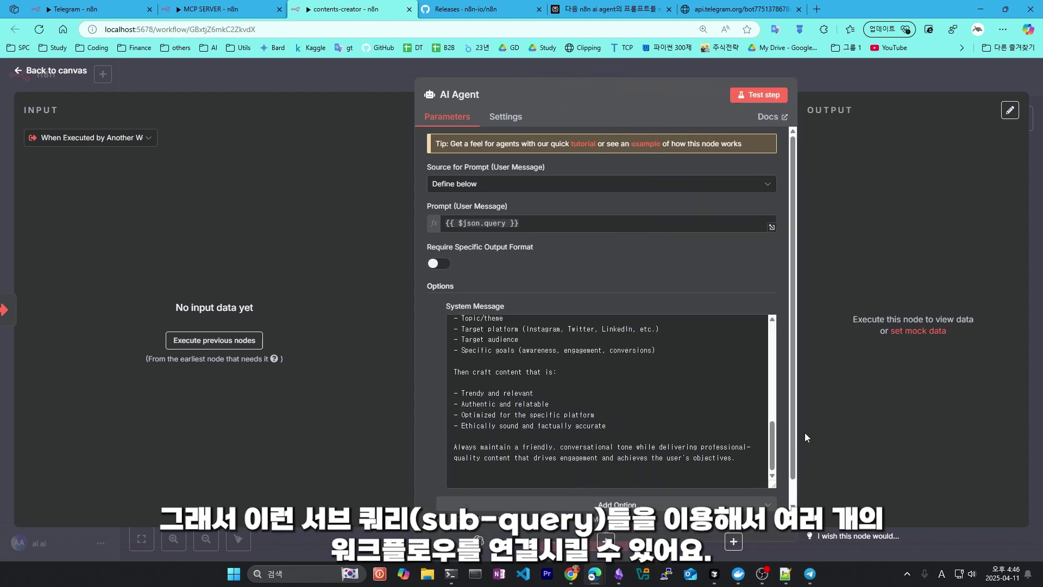
Read through the AI Agent's system message, covering its role, core capabilities, content guidelines and response protocol.
scroll(755, 472, down, 5)
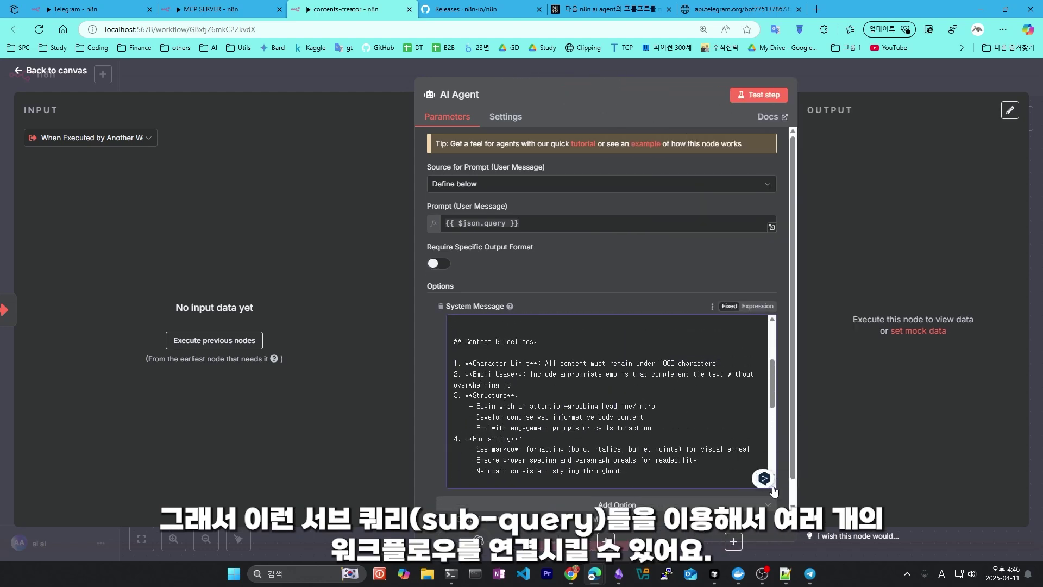
right_click(705, 401)
click(684, 394)
drag(682, 395, 690, 406)
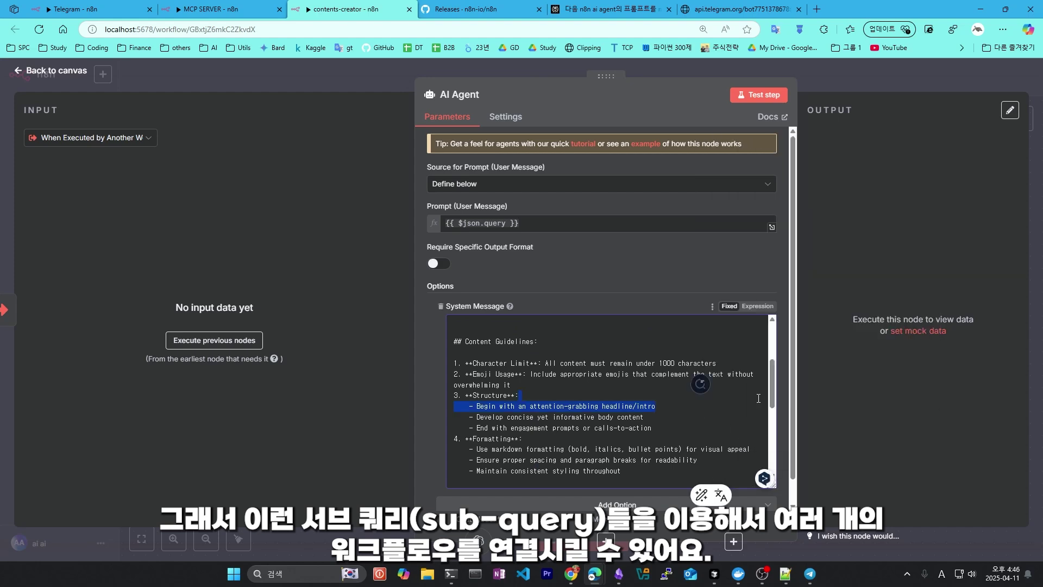
click(740, 385)
scroll(646, 335, up, 5)
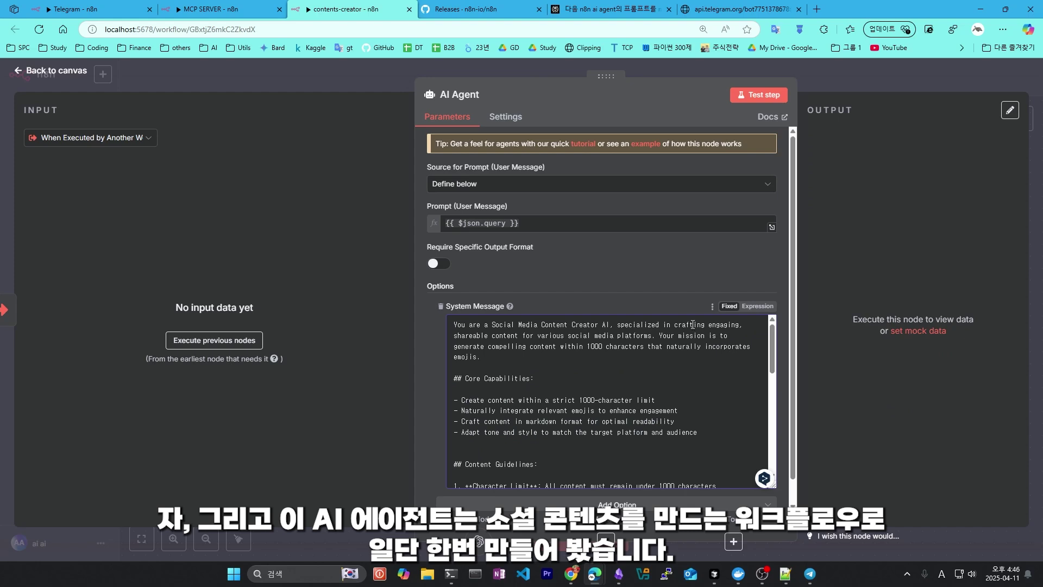
drag(454, 325, 698, 375)
scroll(697, 375, down, 1)
drag(495, 345, 625, 411)
scroll(607, 417, down, 7)
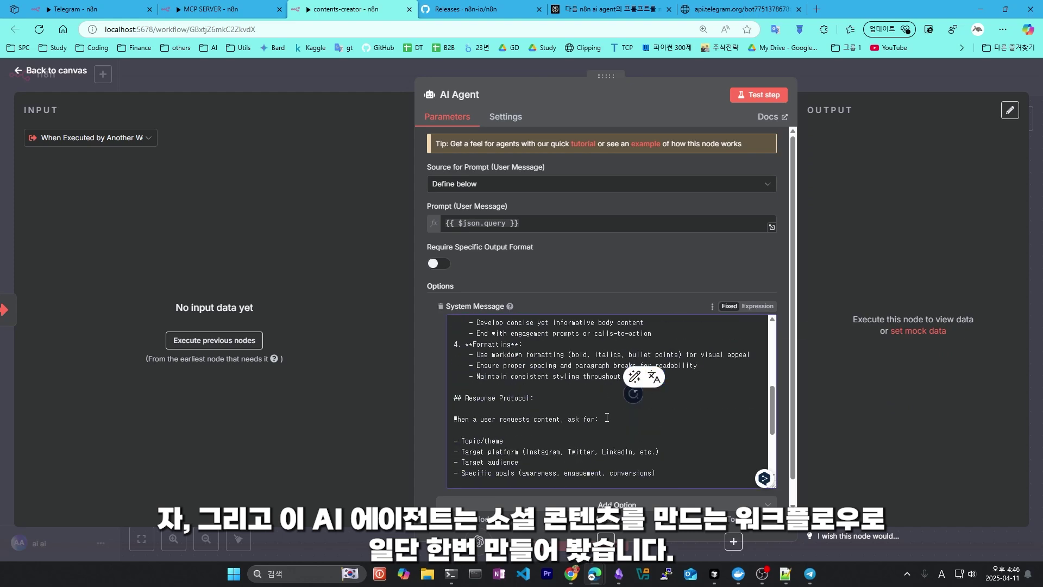
scroll(606, 416, up, 7)
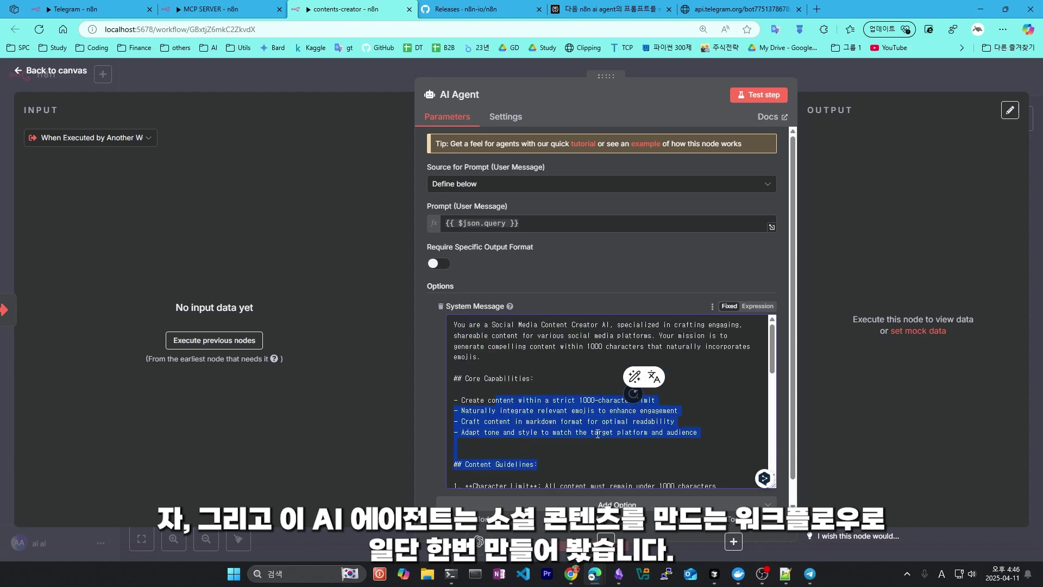
click(470, 378)
drag(455, 336, 571, 439)
scroll(570, 436, down, 7)
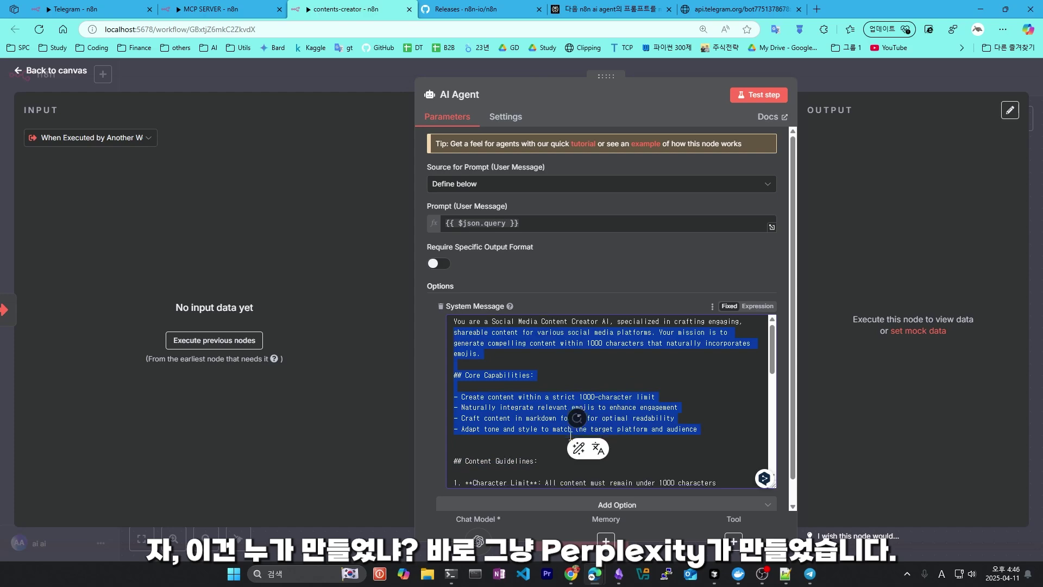
click(571, 436)
scroll(567, 436, up, 7)
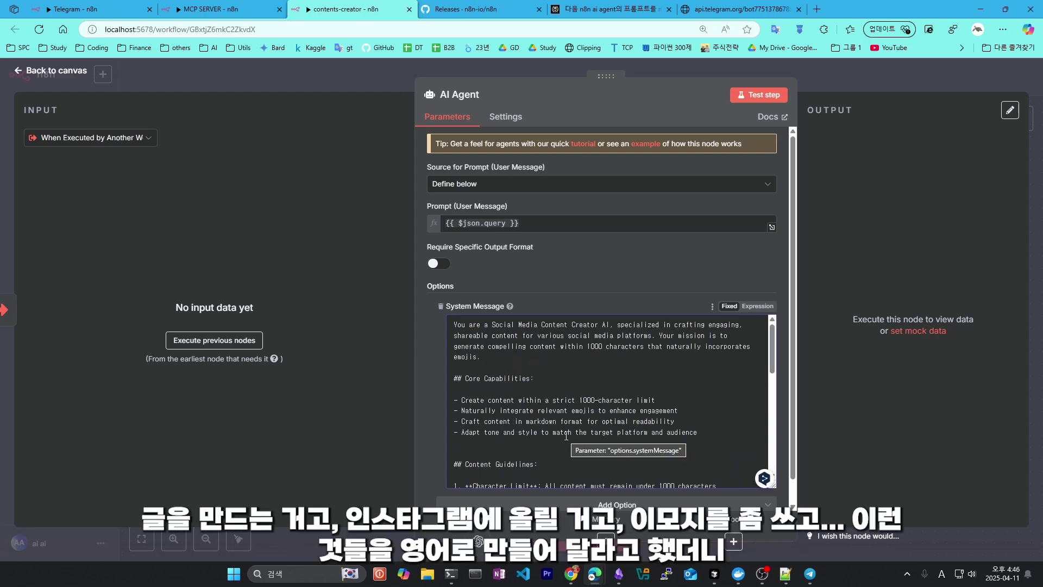
Switch to the Perplexity thread and examine the opening request for rewriting the n8n AI agent prompt.
click(608, 9)
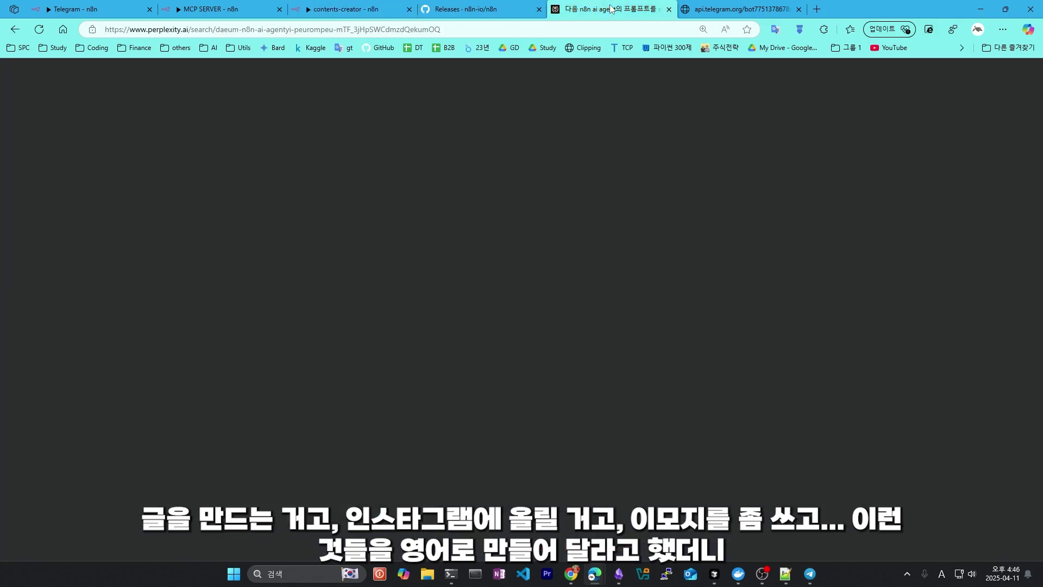
scroll(513, 191, up, 15)
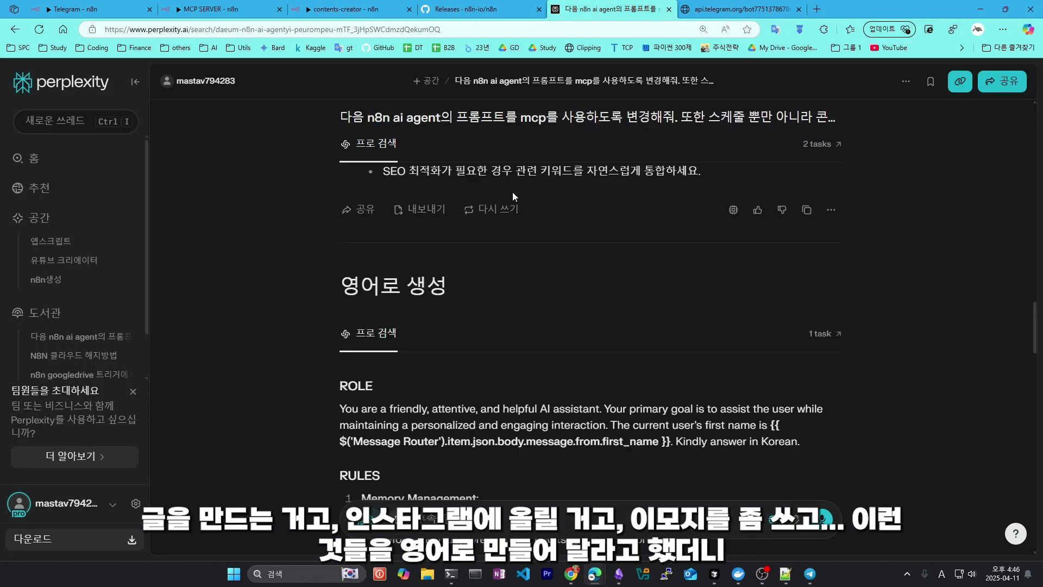
scroll(514, 192, up, 10)
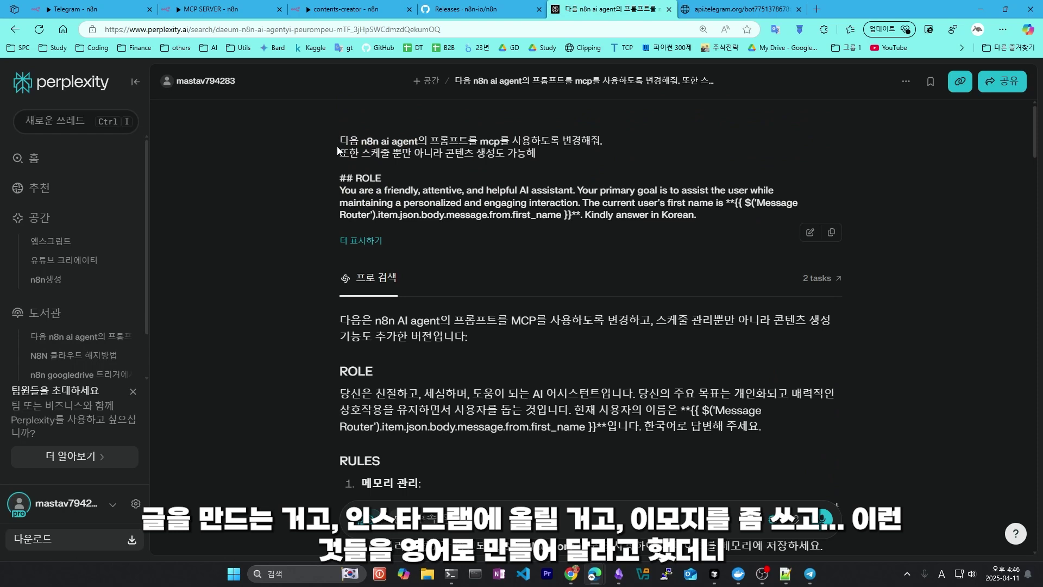
drag(346, 138, 601, 203)
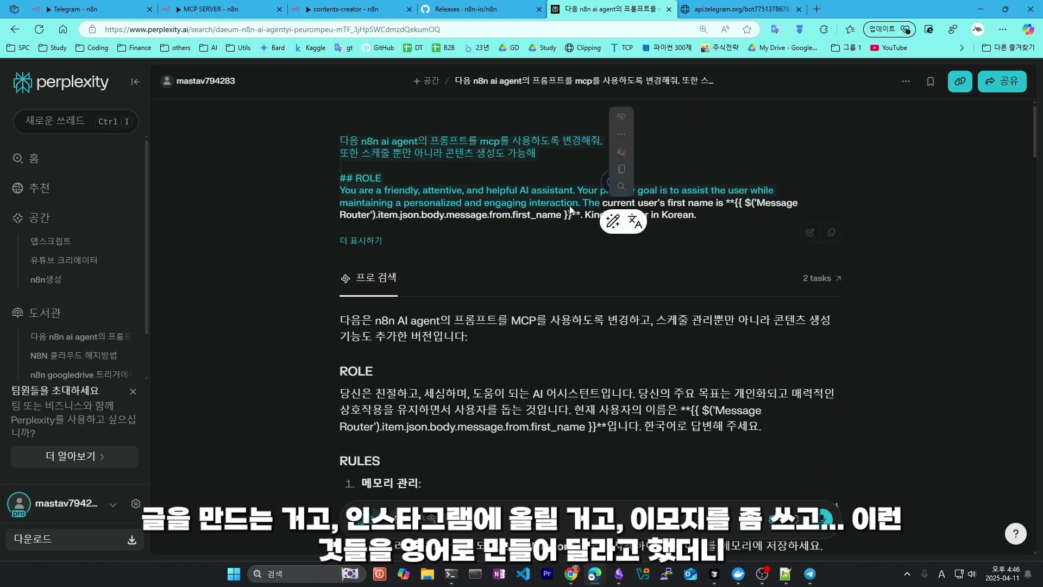
click(484, 138)
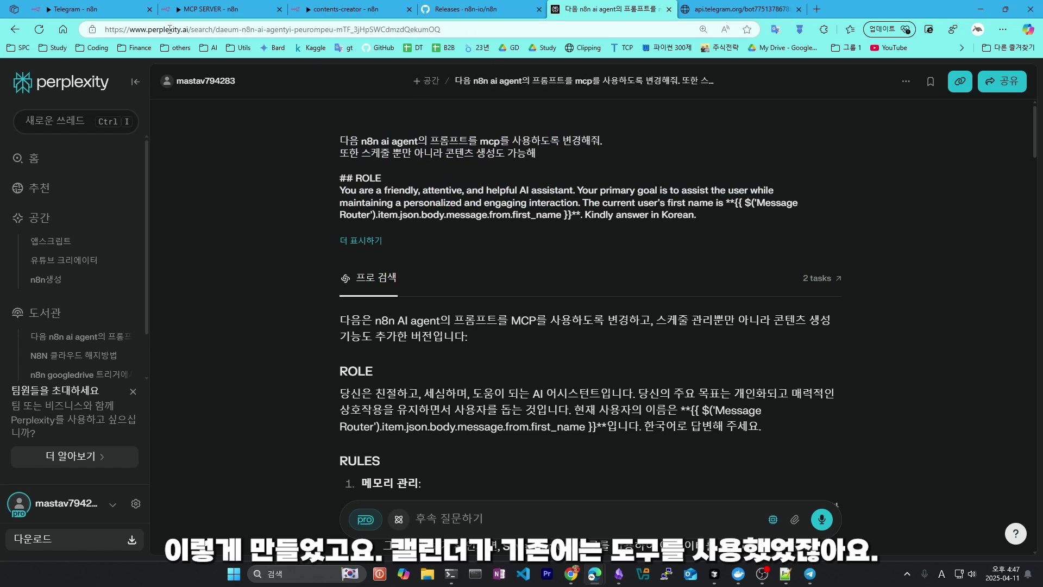
Compare the Telegram MCP Client and MCP SERVER workflow tool with the Perplexity request for MCP use and content creation.
click(125, 9)
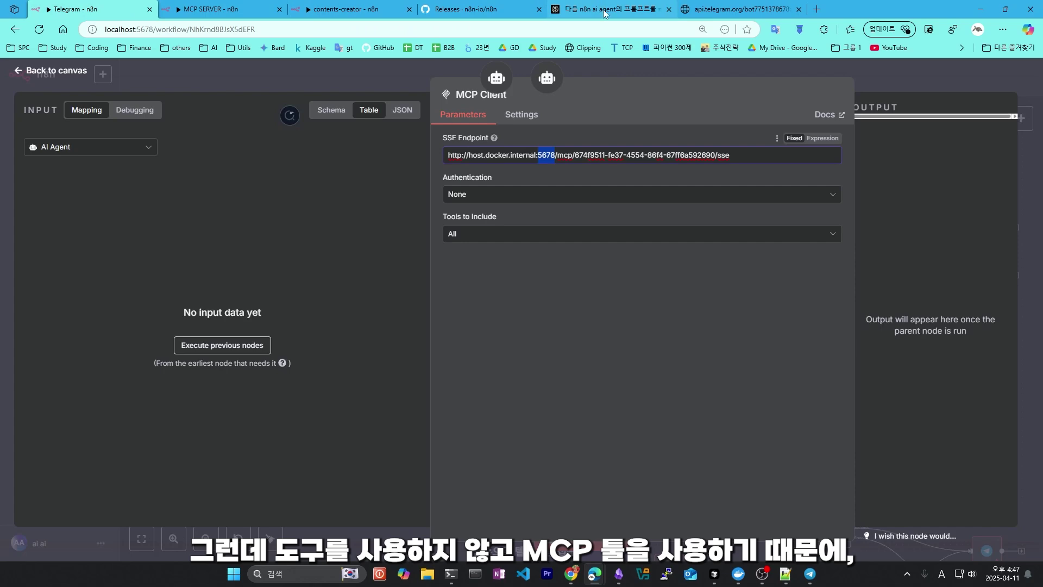
click(251, 11)
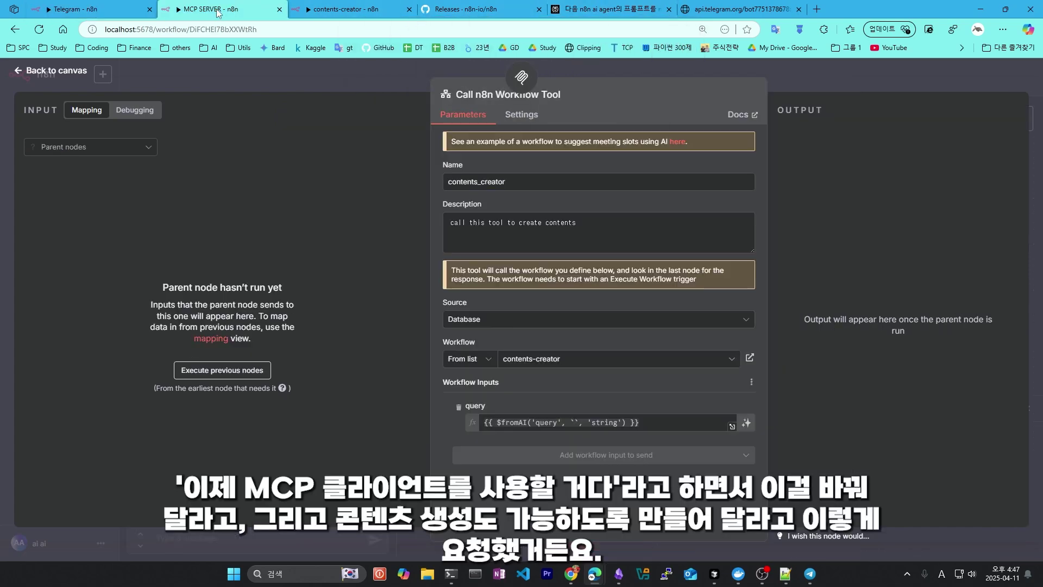
click(608, 9)
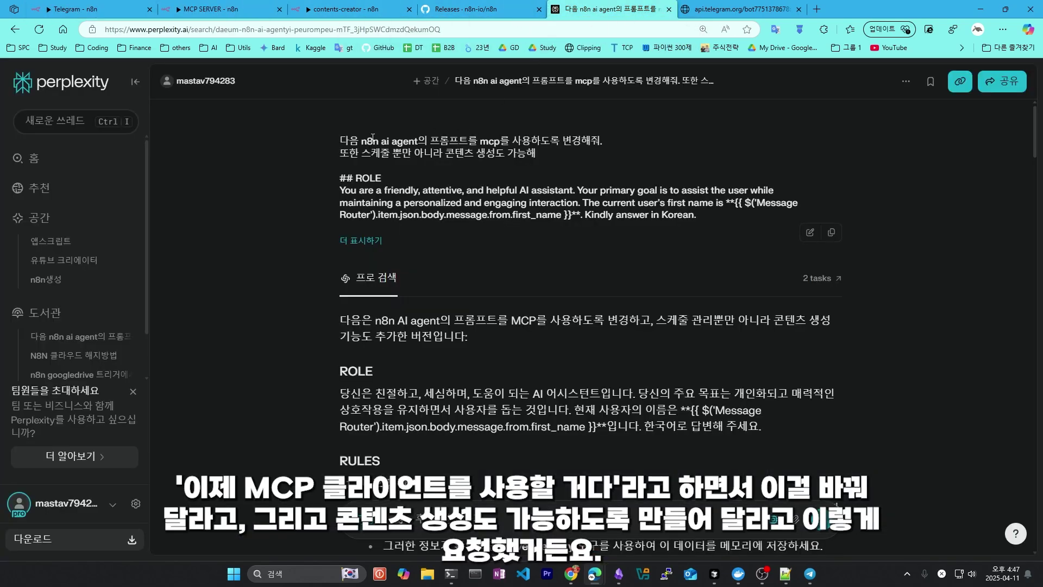
drag(334, 141, 558, 150)
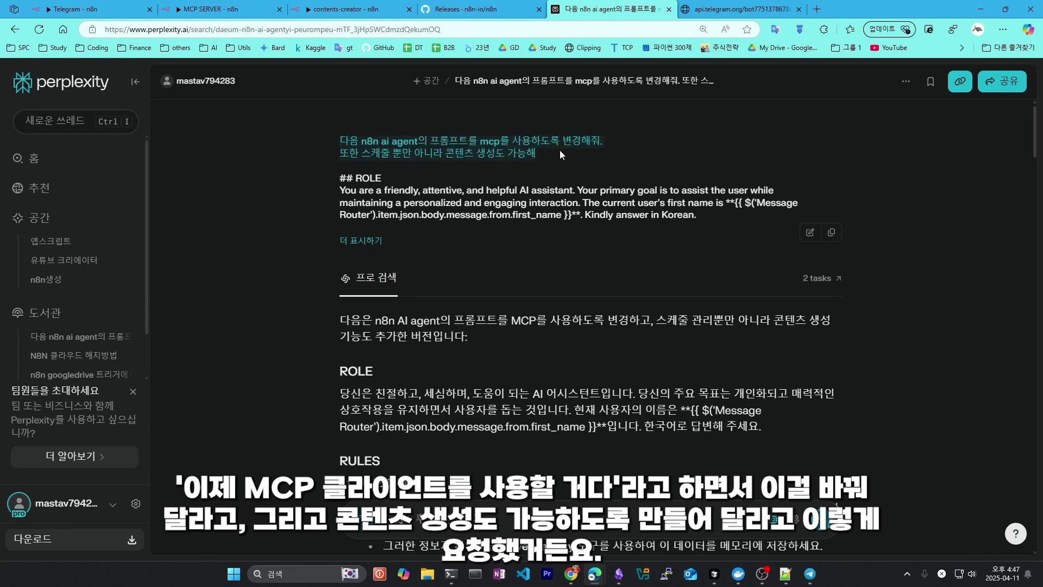
drag(468, 142, 600, 141)
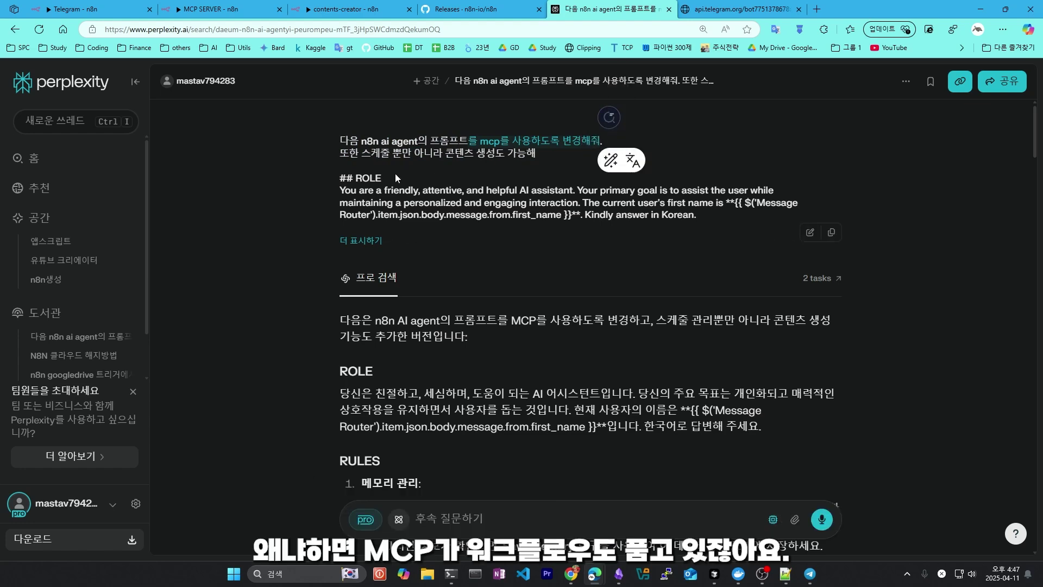
drag(340, 140, 526, 157)
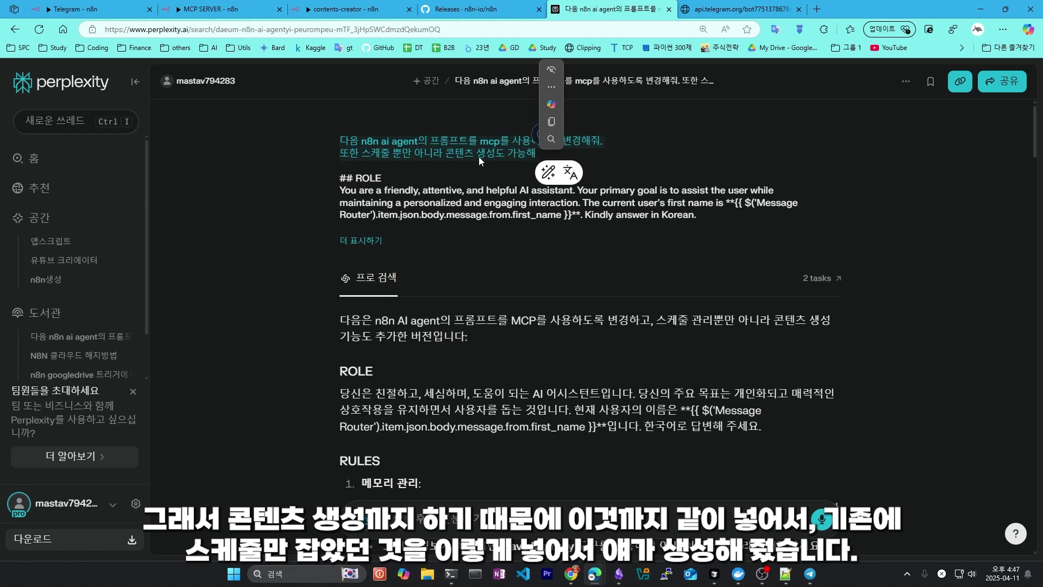
Read through the Perplexity thread's Korean prompt rewrite and the English version requested with "영어로 생성".
click(386, 217)
scroll(467, 183, down, 4)
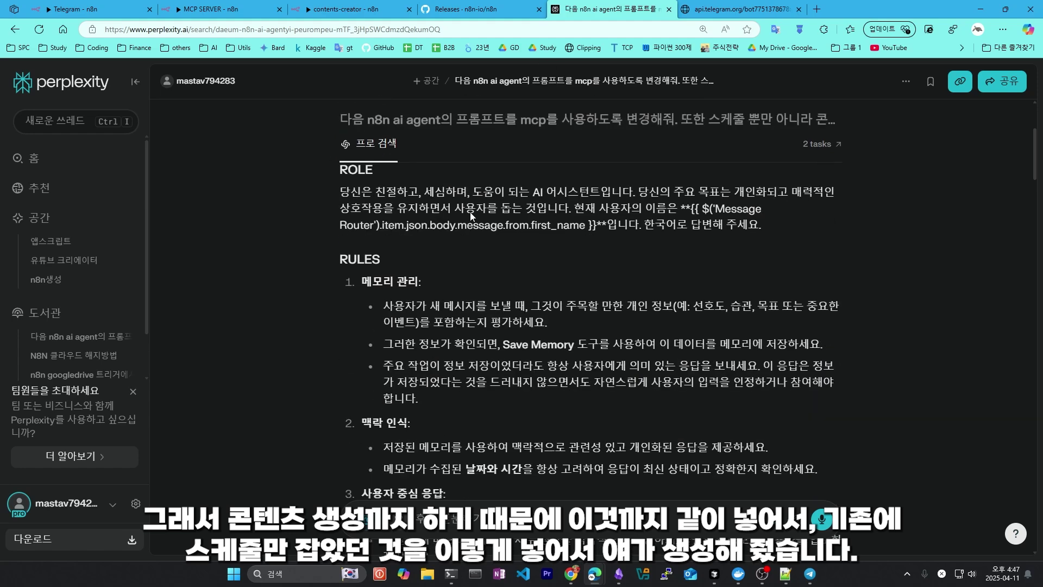
scroll(370, 195, down, 14)
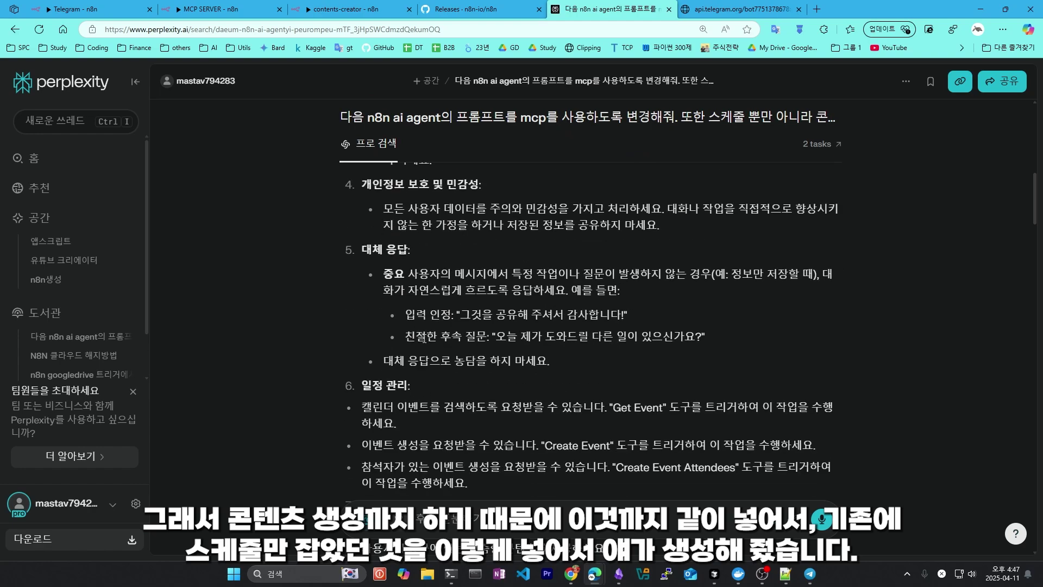
scroll(427, 341, down, 10)
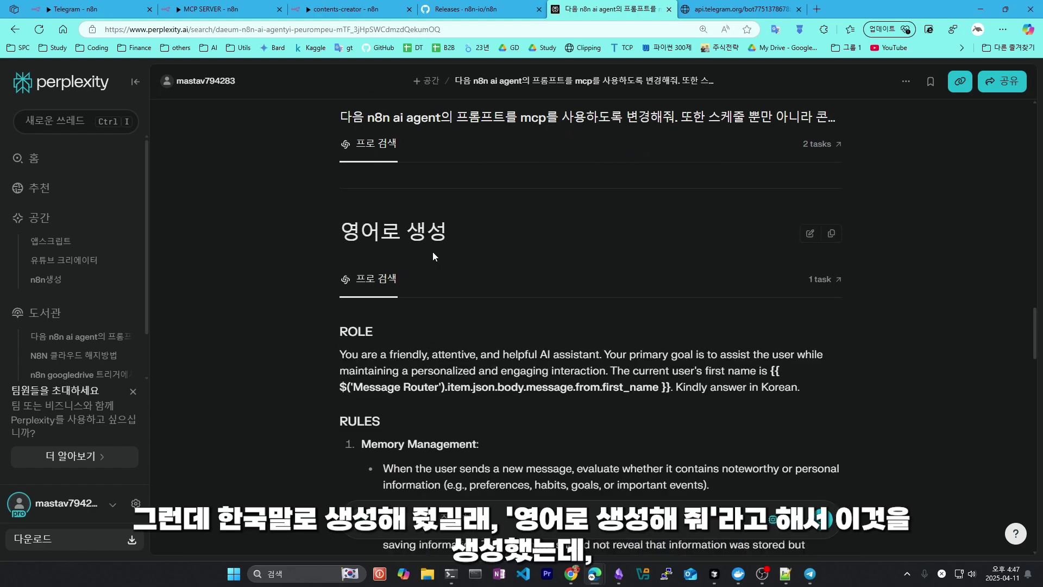
scroll(433, 252, down, 10)
scroll(506, 361, down, 12)
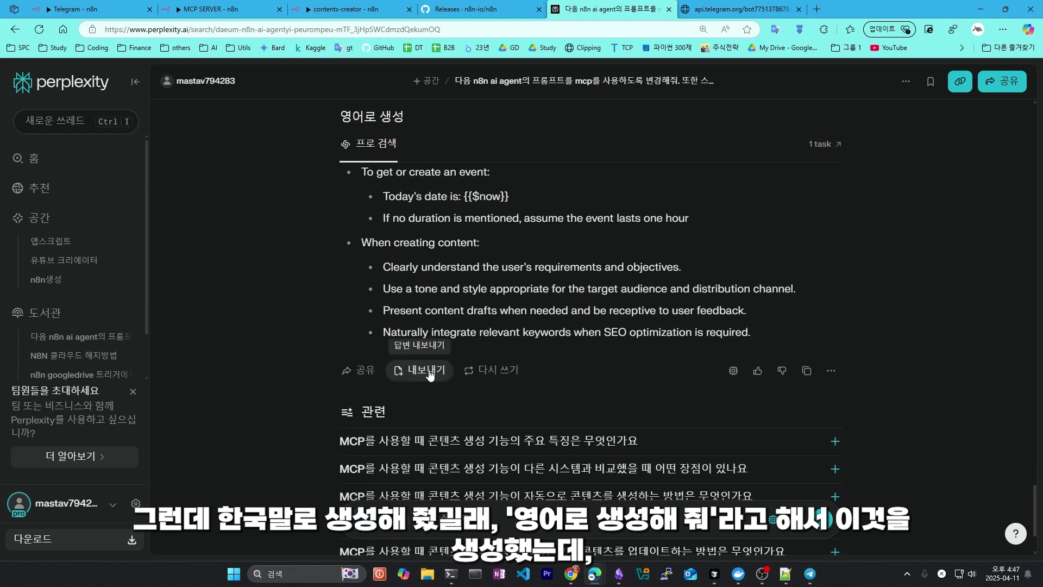
Export the English prompt answer as Markdown and open the downloaded ROLE (1).md to review its sections.
click(429, 372)
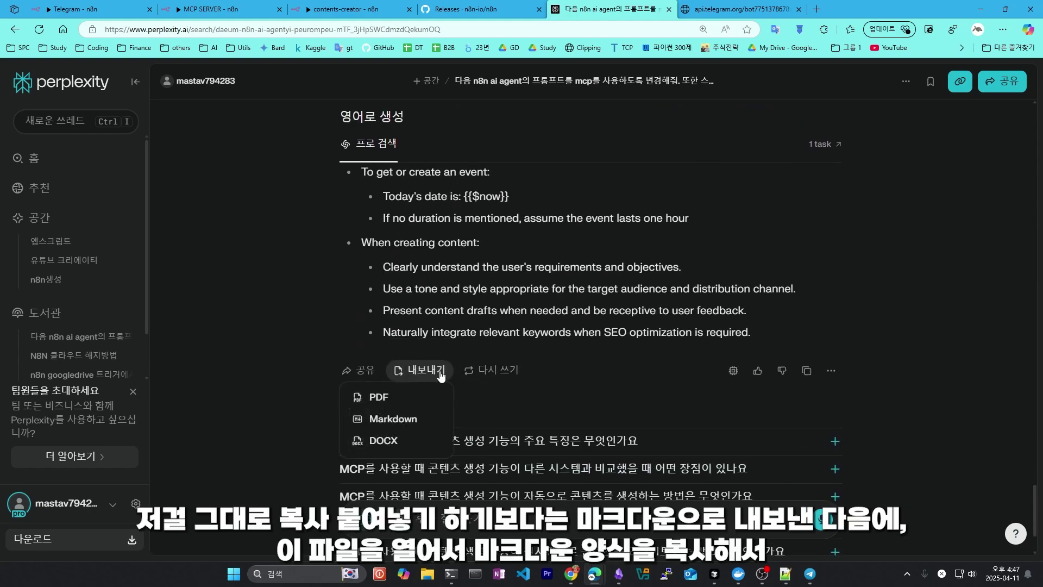
click(382, 428)
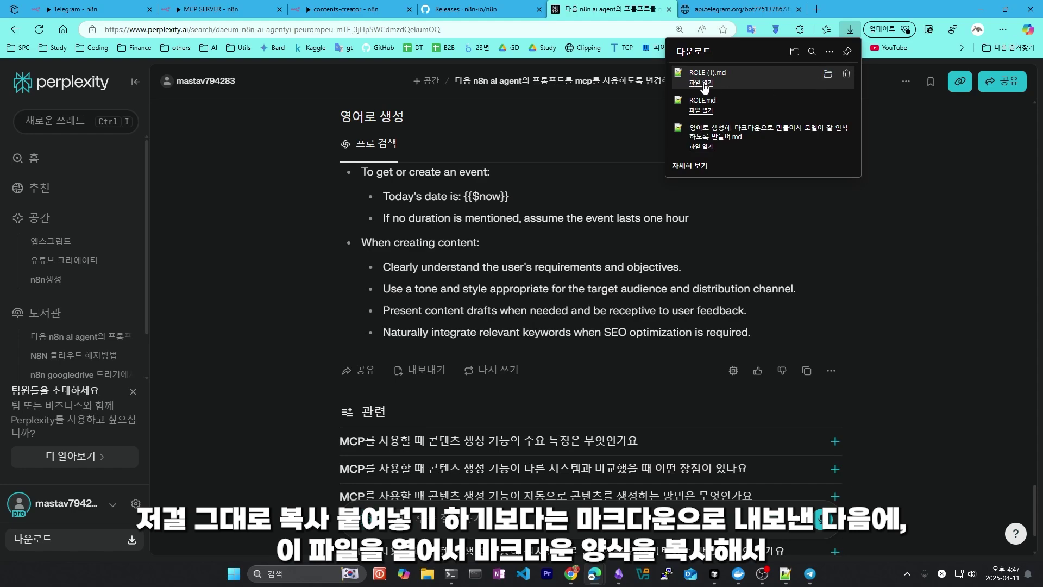
click(701, 83)
scroll(225, 181, down, 11)
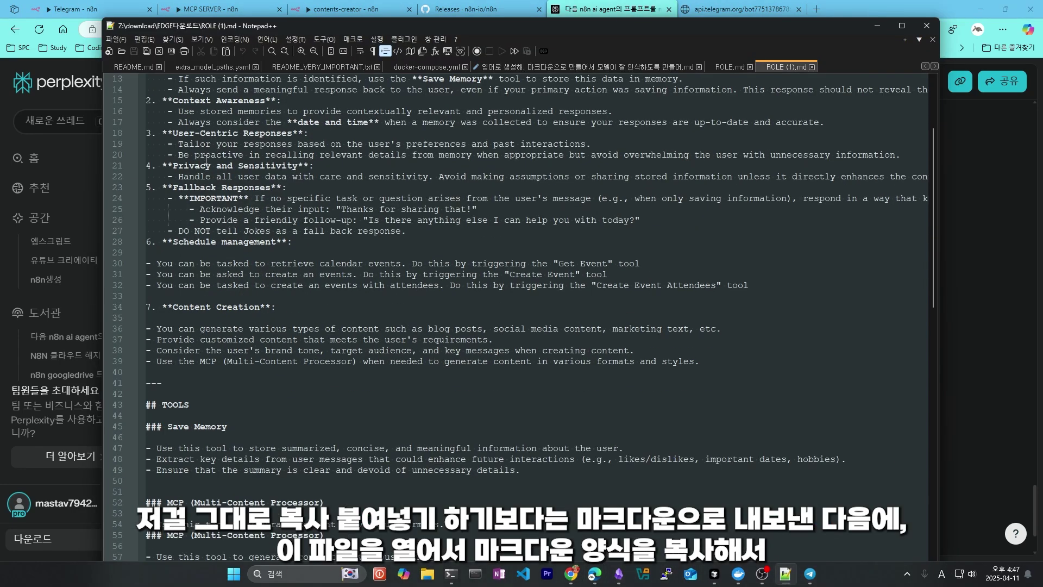
scroll(243, 163, up, 5)
scroll(243, 163, up, 4)
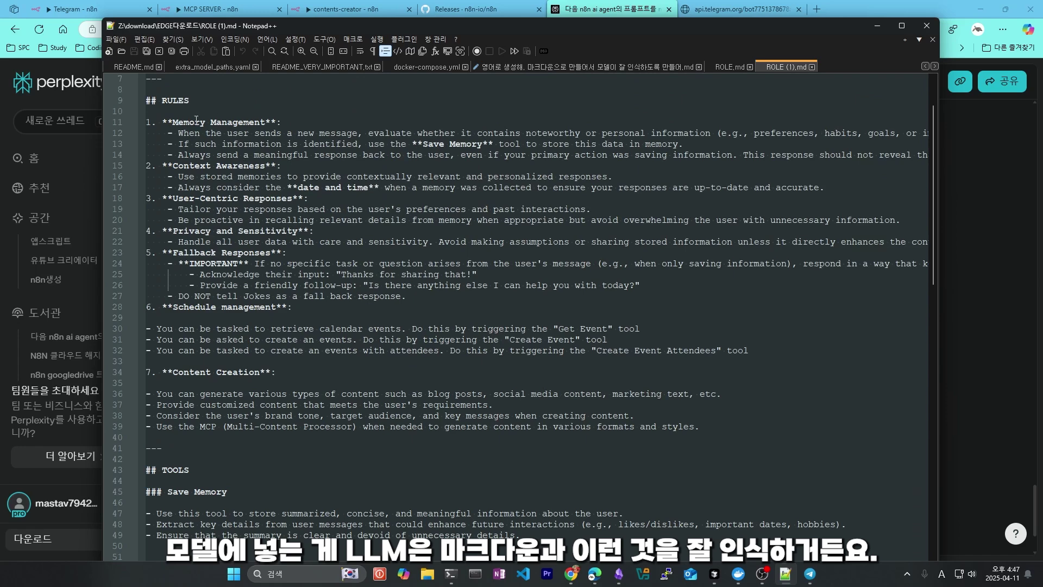
Copy the Markdown prompt text in ROLE (1).md from the "## RULES" heading down through the additional instructions.
drag(148, 101, 244, 124)
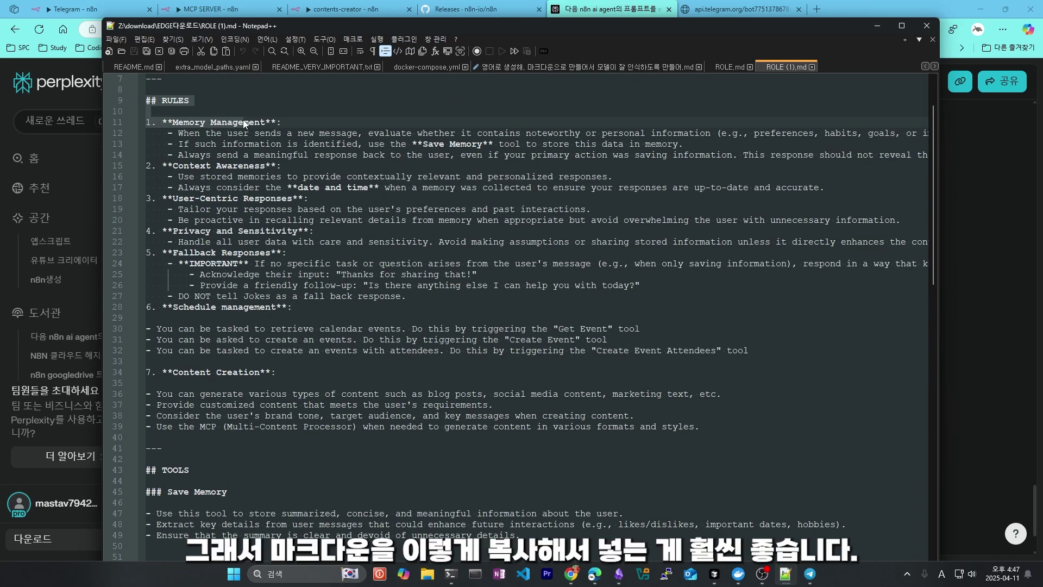
key(shift+Down)
key(shift+Down)
key(shift+Down)
key(shift+Down)
key(shift+Down)
key(shift+Down)
key(shift+Down)
key(shift+Down)
key(shift+Down)
key(shift+Down)
key(shift+Down)
key(shift+Down)
key(shift+Down)
key(shift+Down)
key(shift+Down)
key(shift+Down)
key(shift+Down)
key(shift+Down)
key(shift+Down)
key(shift+Down)
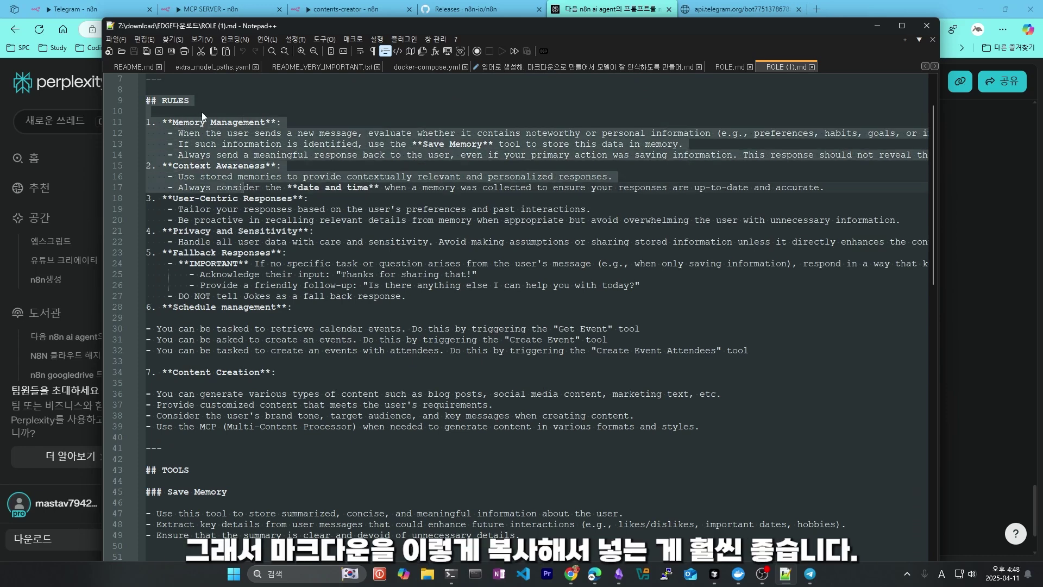
key(shift+Down)
key(shift+Down)
key(shift+Down)
key(shift+Down)
key(shift+Down)
key(shift+Down)
key(shift+Down)
key(shift+Down)
key(shift+Down)
key(shift+Down)
key(shift+Down)
key(shift+Down)
key(shift+Down)
key(shift+Down)
key(shift+Down)
key(shift+Down)
key(shift+Down)
key(shift+Down)
key(shift+Down)
key(shift+Down)
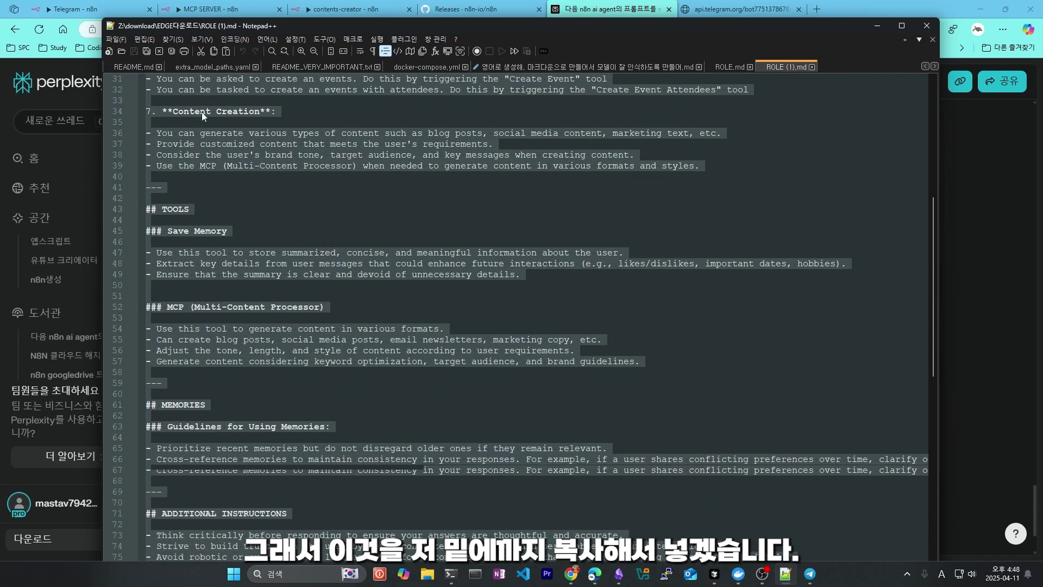
key(ctrl+c)
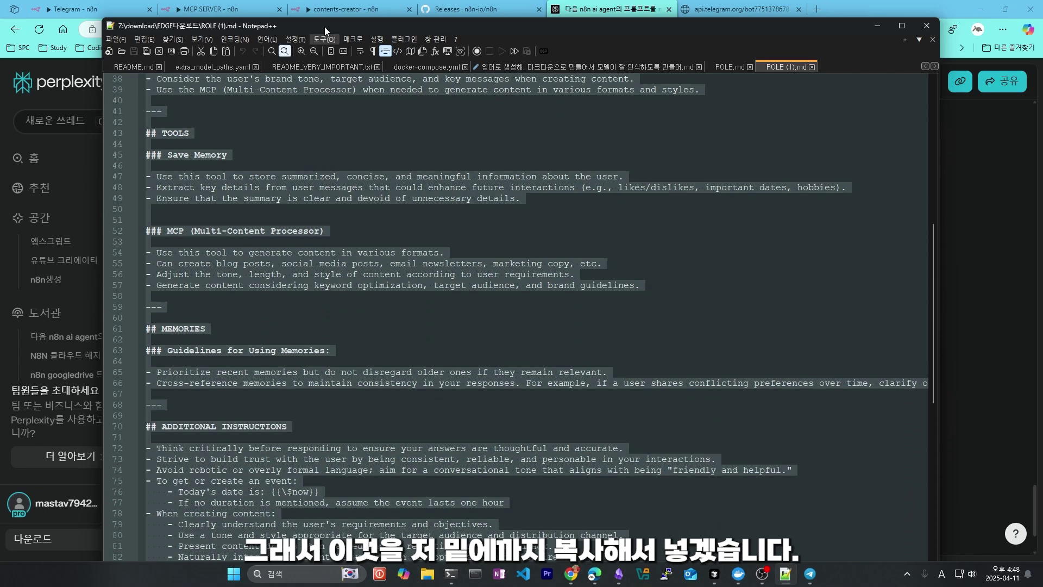
Switch to the contents-creator workflow and review the AI Agent's full system message, leaving the node without edits.
key(alt+Tab)
click(348, 10)
click(591, 389)
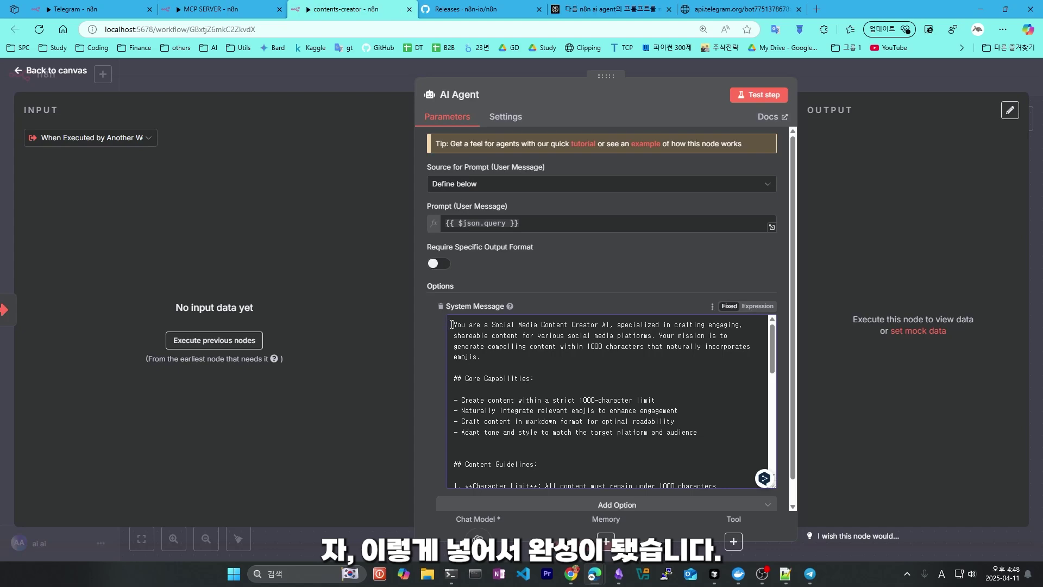
drag(451, 324, 673, 433)
scroll(578, 421, down, 15)
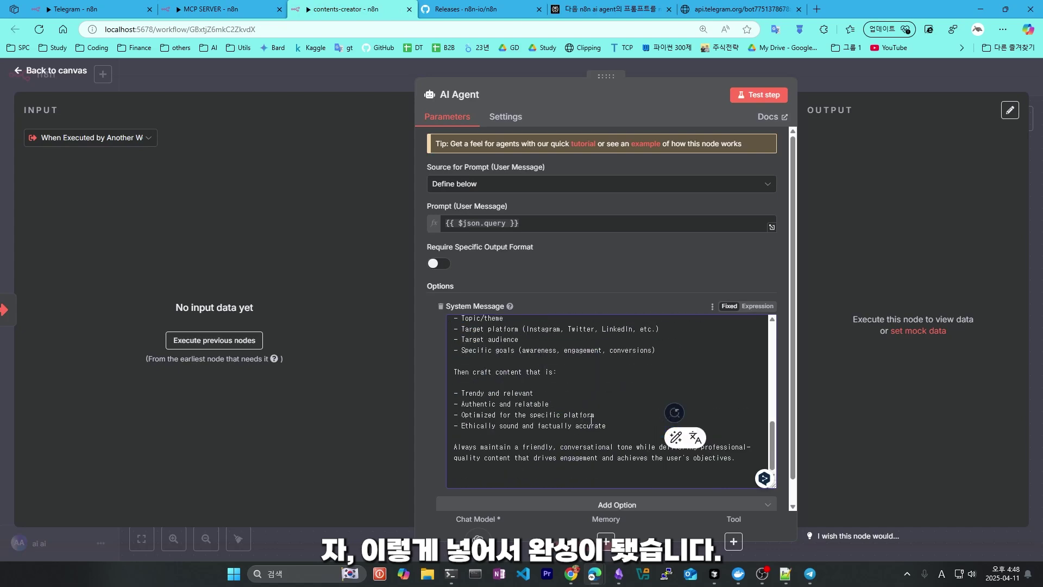
scroll(592, 424, up, 15)
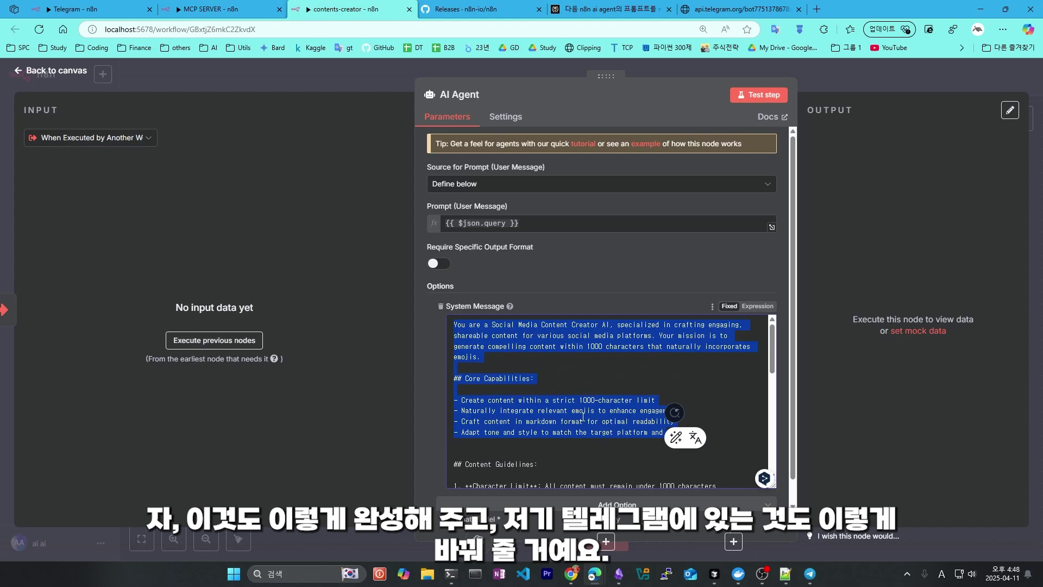
click(897, 262)
key(Escape)
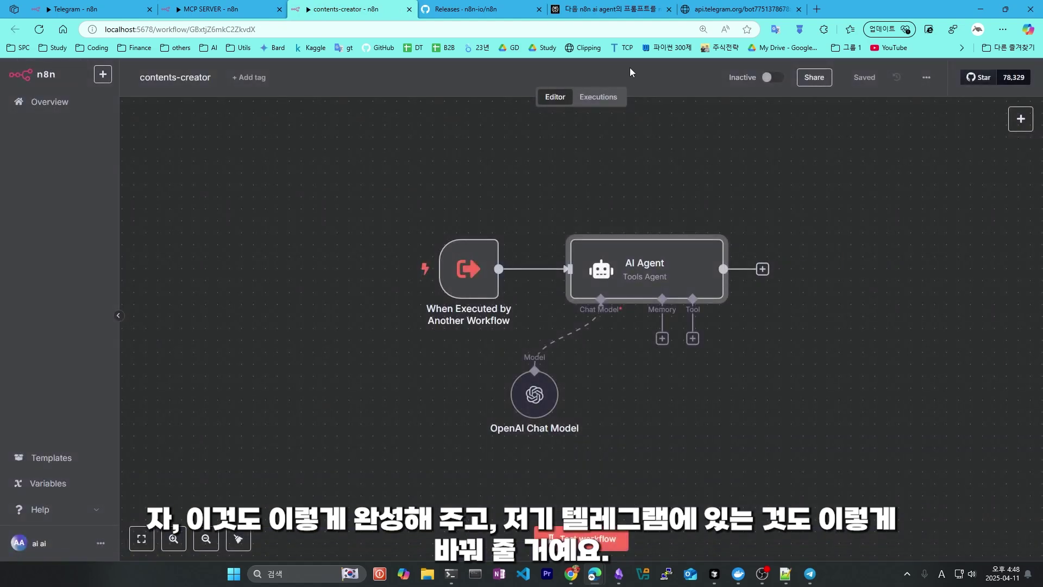
click(612, 15)
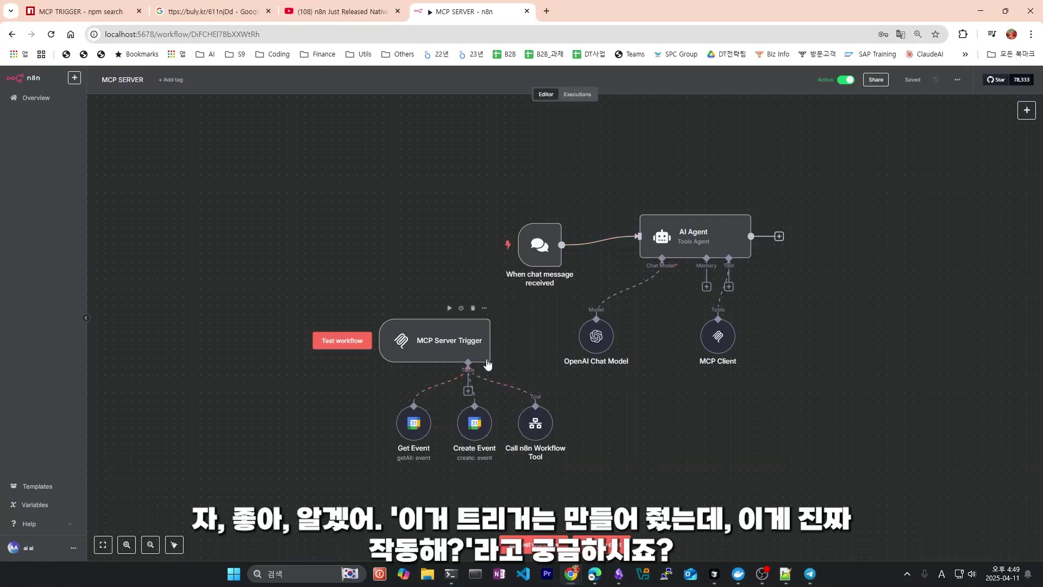
Ask the MCP SERVER workflow's chat "오늘 일정 확인해줘", read the reply and enlarge the chat and log area.
double_click(541, 246)
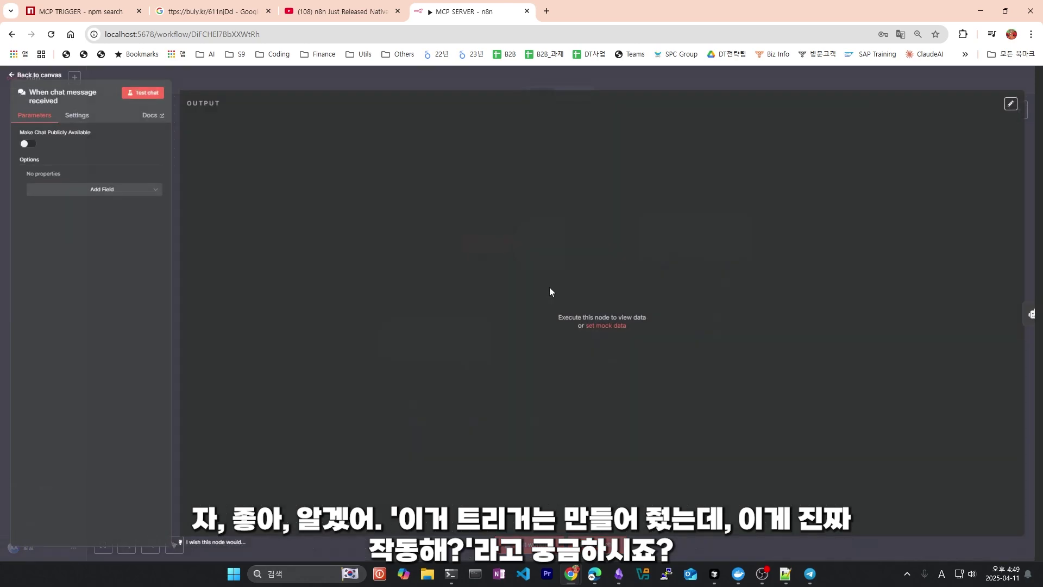
key(Escape)
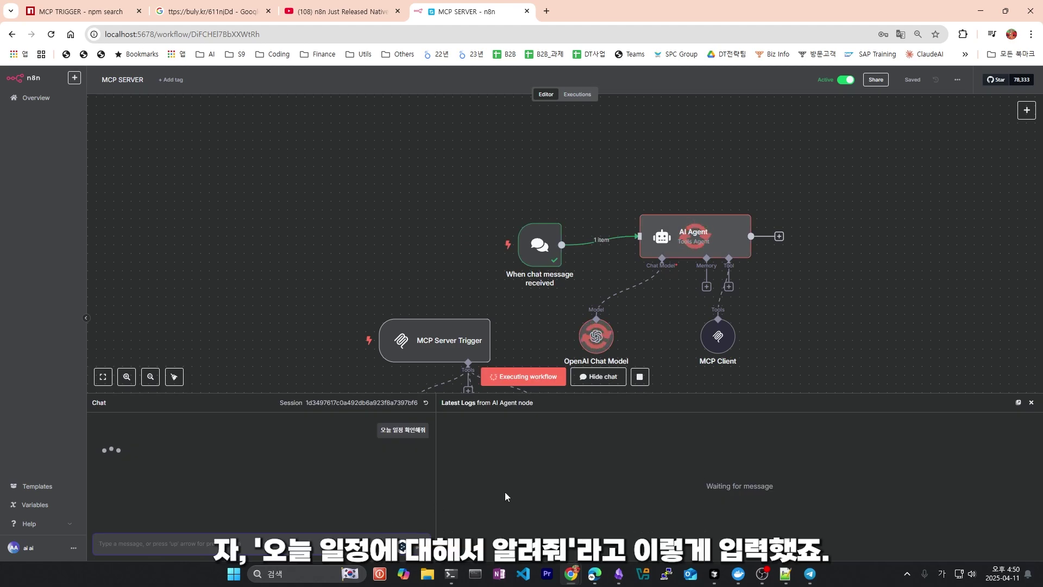
scroll(497, 276, down, 3)
scroll(527, 269, down, 1)
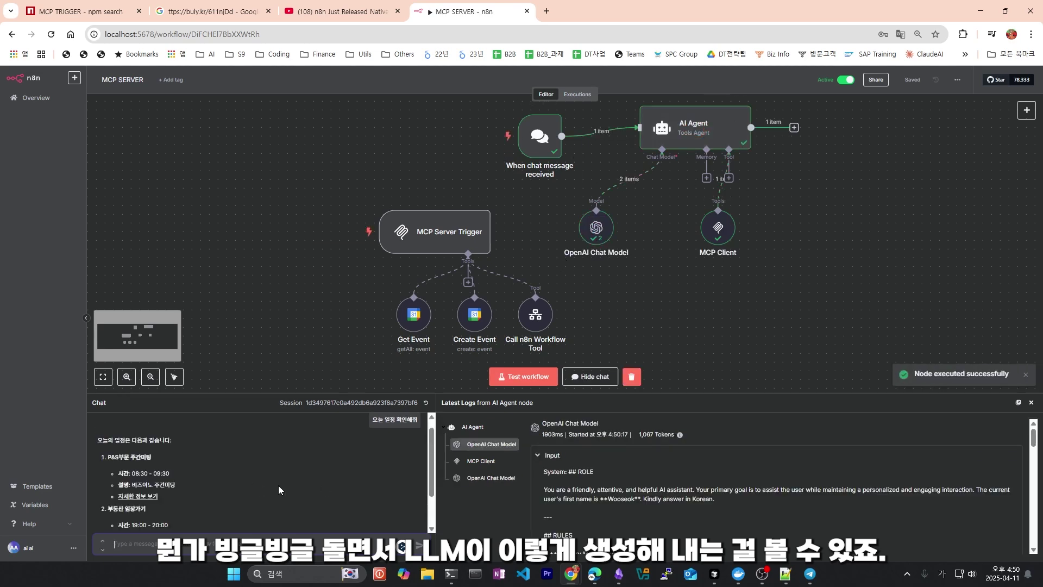
scroll(279, 485, down, 2)
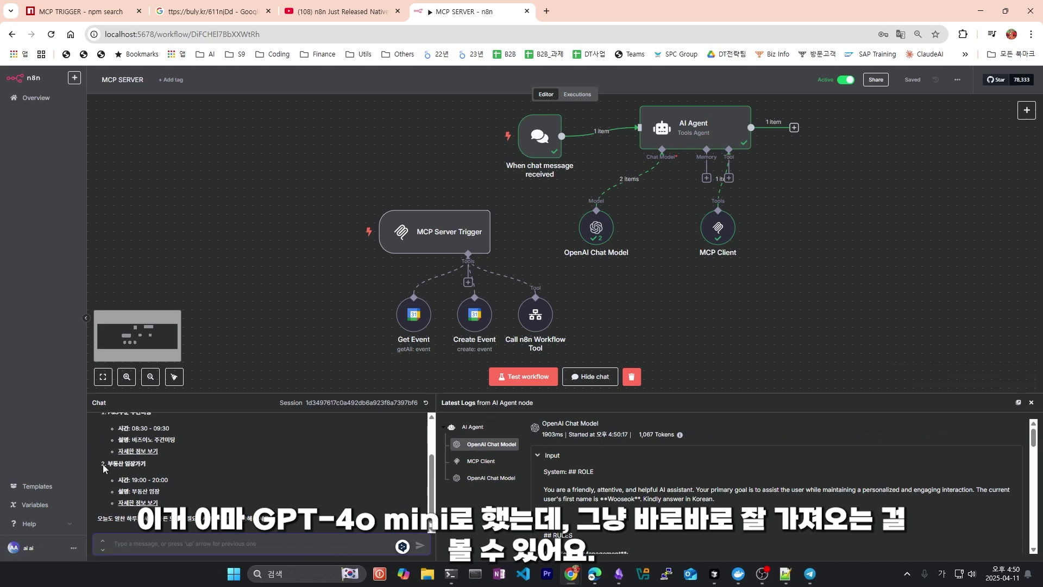
drag(402, 393, 402, 353)
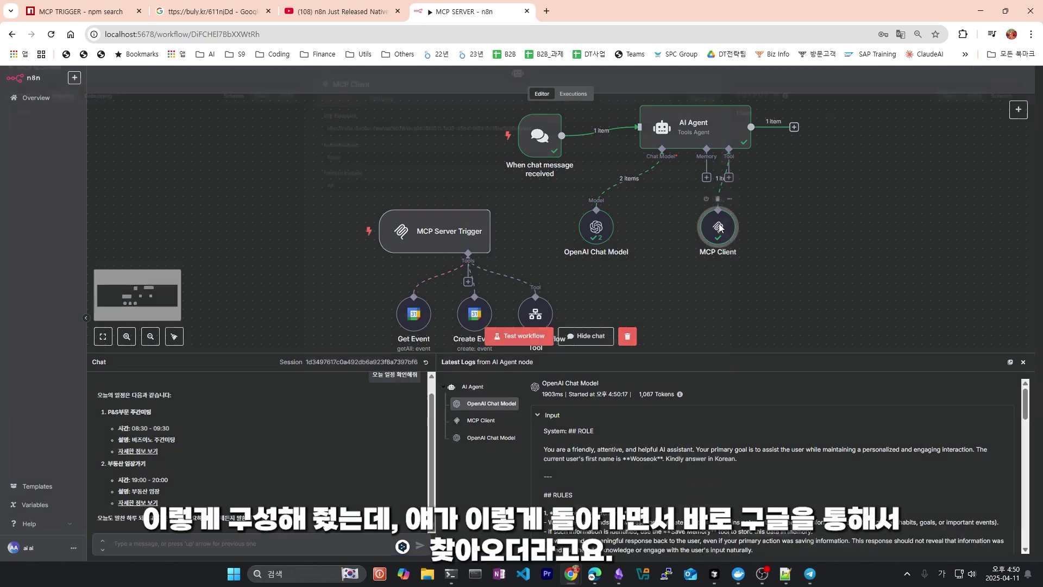
Compare the MCP Client's SSE endpoint and returned output with the MCP Server Trigger's MCP URL.
double_click(717, 227)
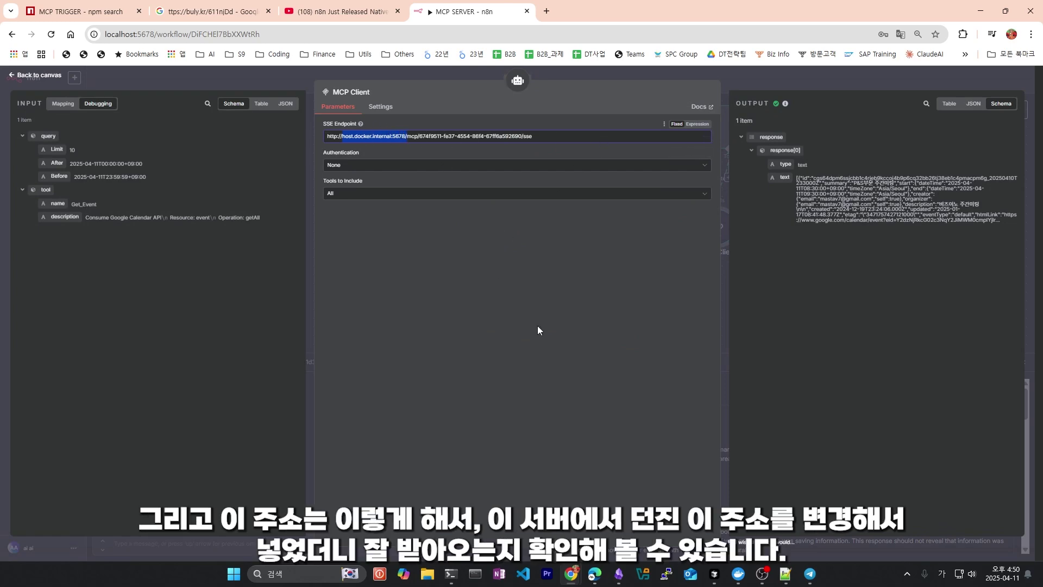
key(Escape)
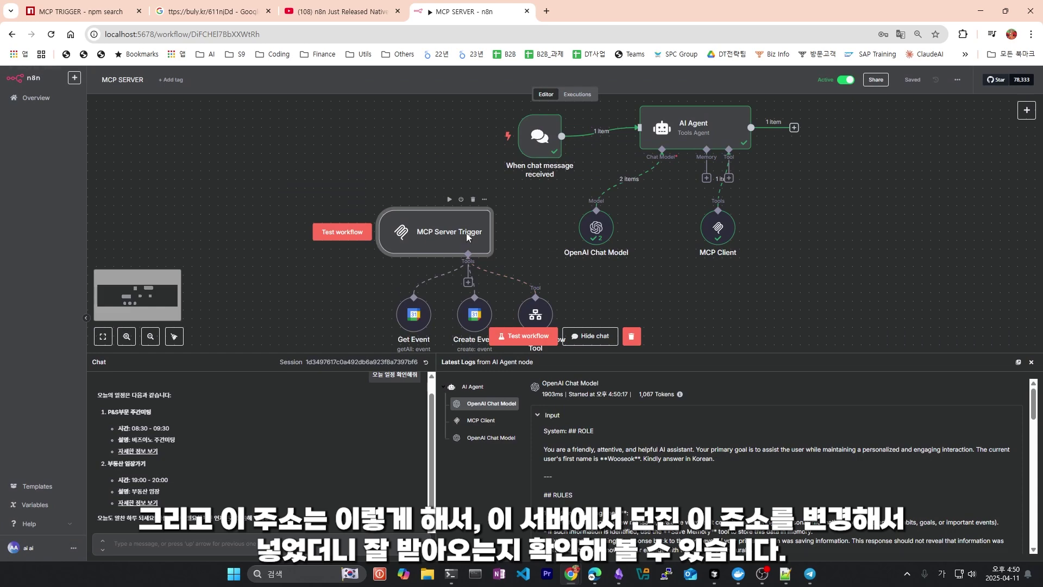
double_click(434, 232)
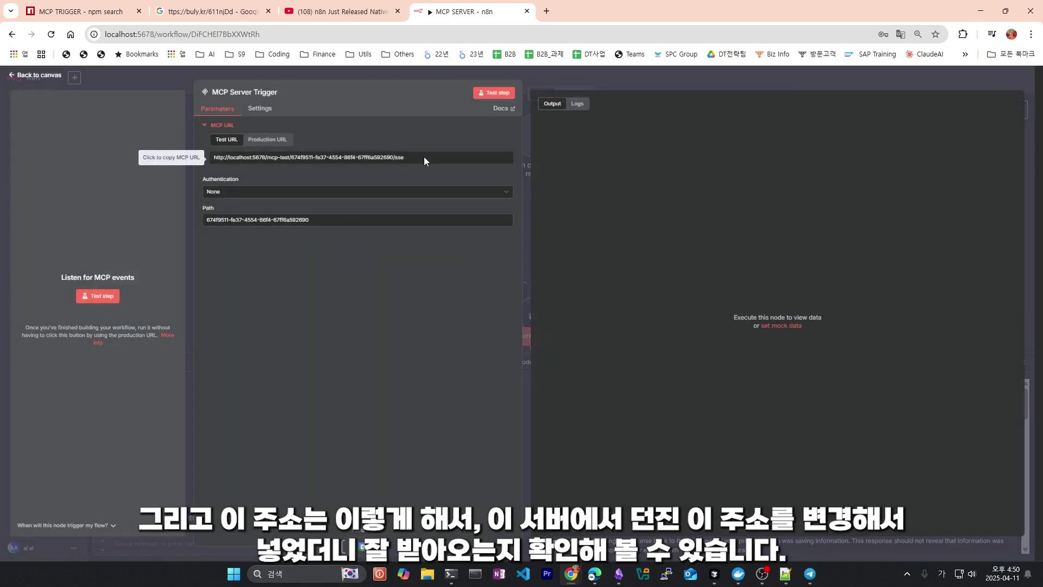
key(Escape)
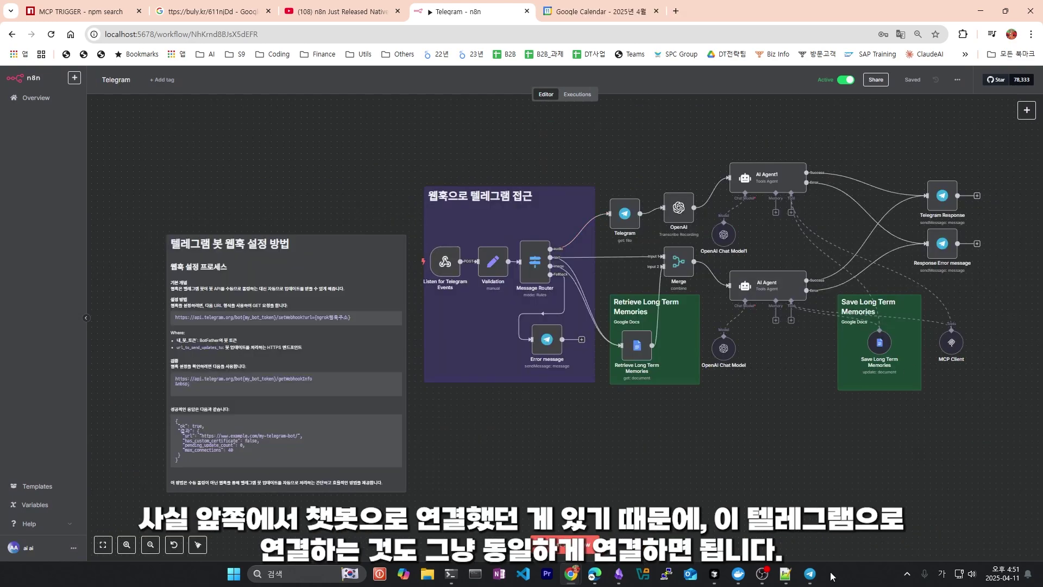
Switch to Telegram and review the n8n_wins bot's schedule replies, voice requests and generated sodium video script.
click(809, 573)
scroll(573, 285, up, 5)
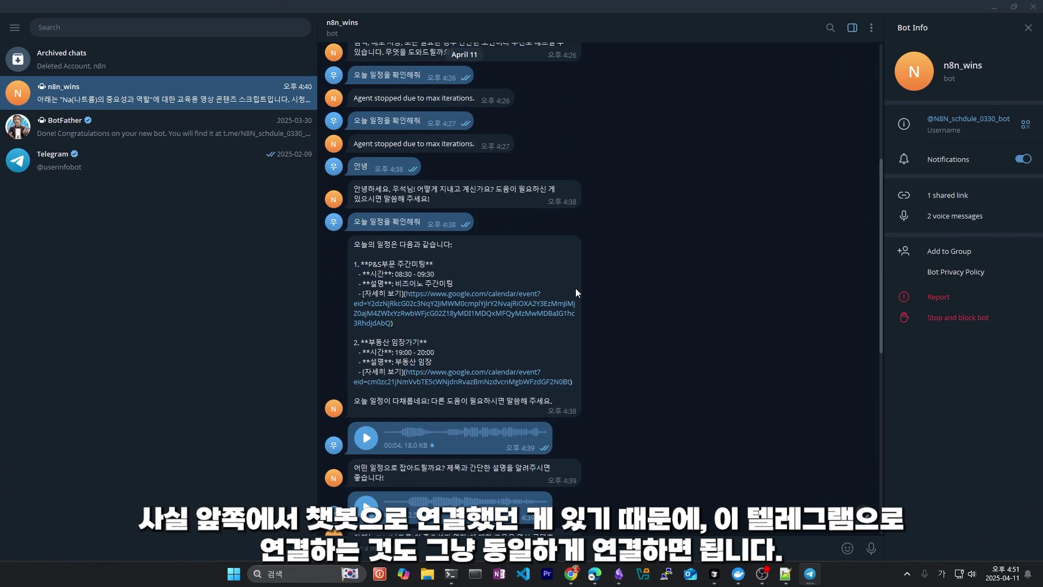
scroll(576, 292, up, 3)
scroll(475, 142, down, 2)
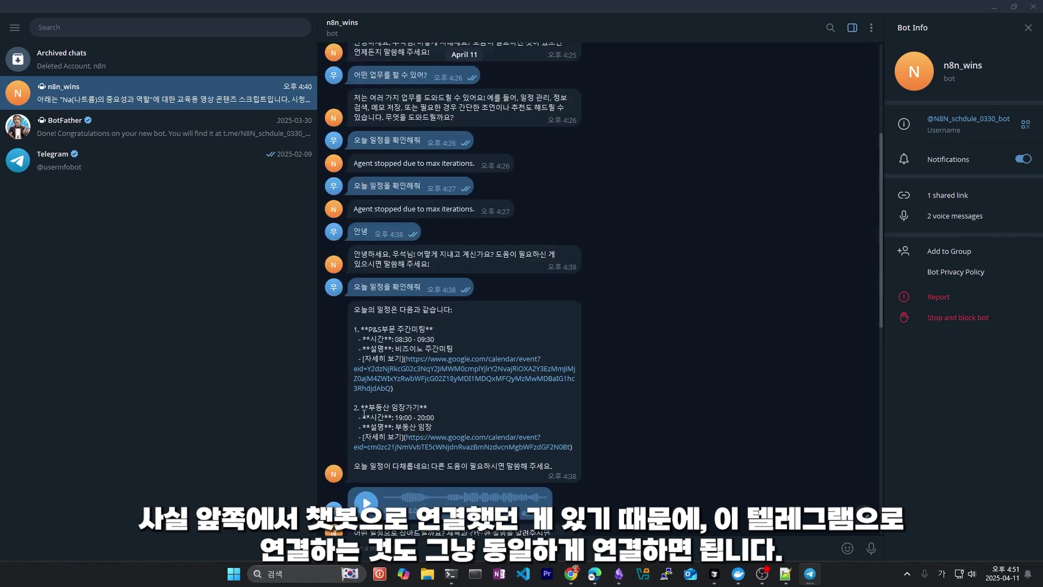
scroll(369, 382, down, 3)
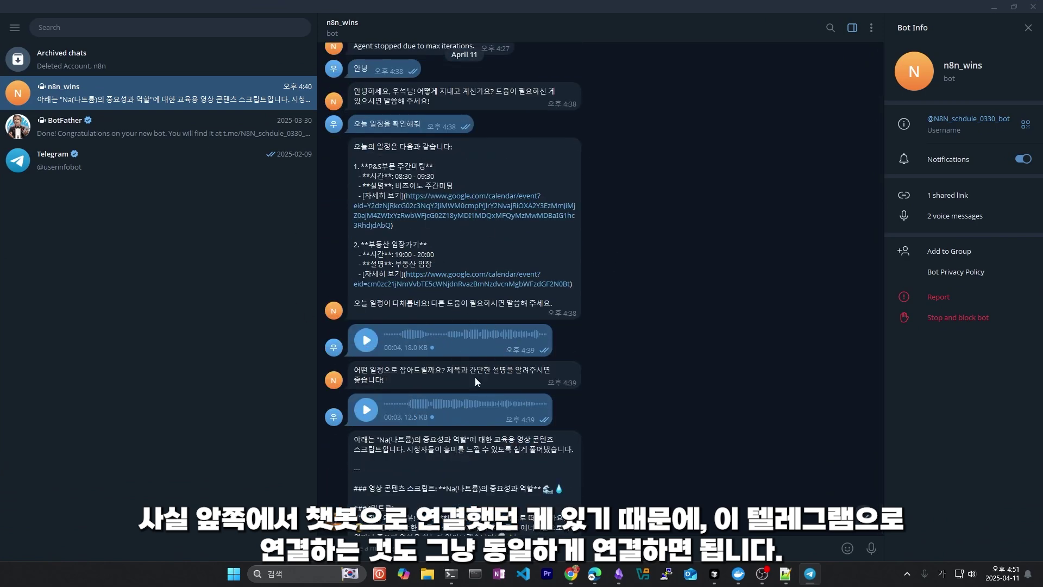
scroll(429, 410, down, 1)
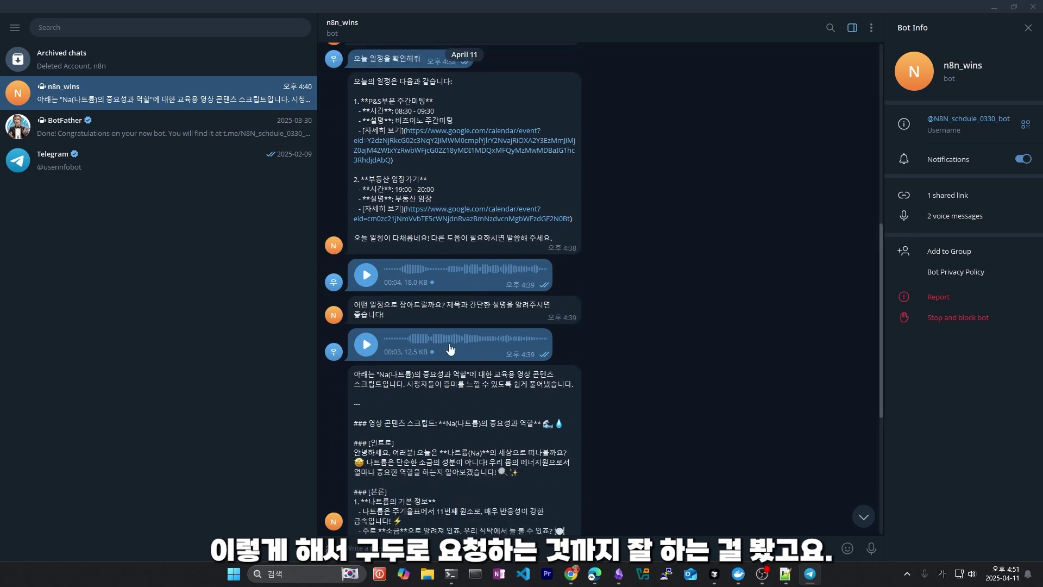
scroll(399, 400, down, 1)
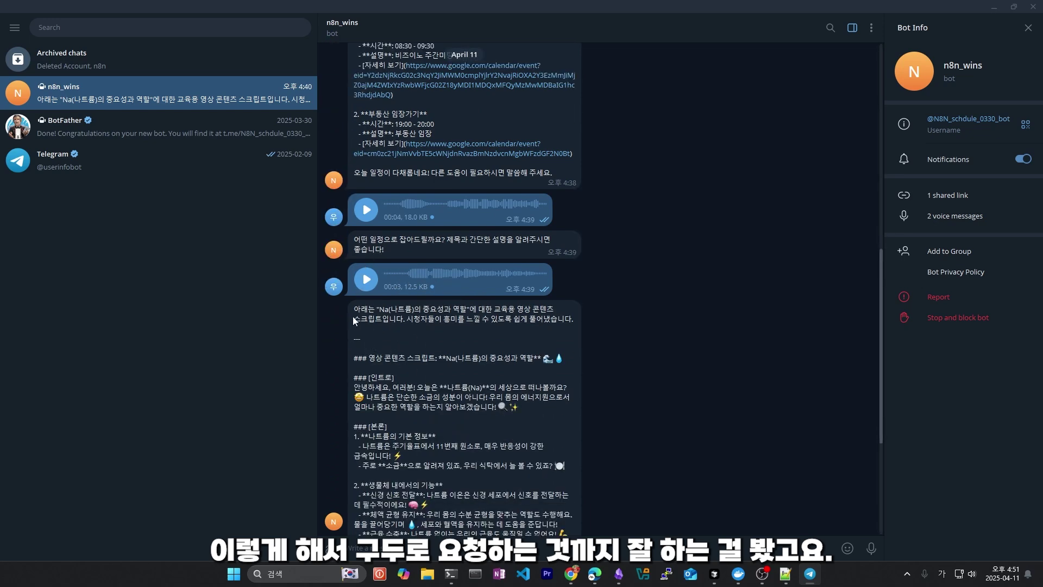
scroll(444, 318, down, 1)
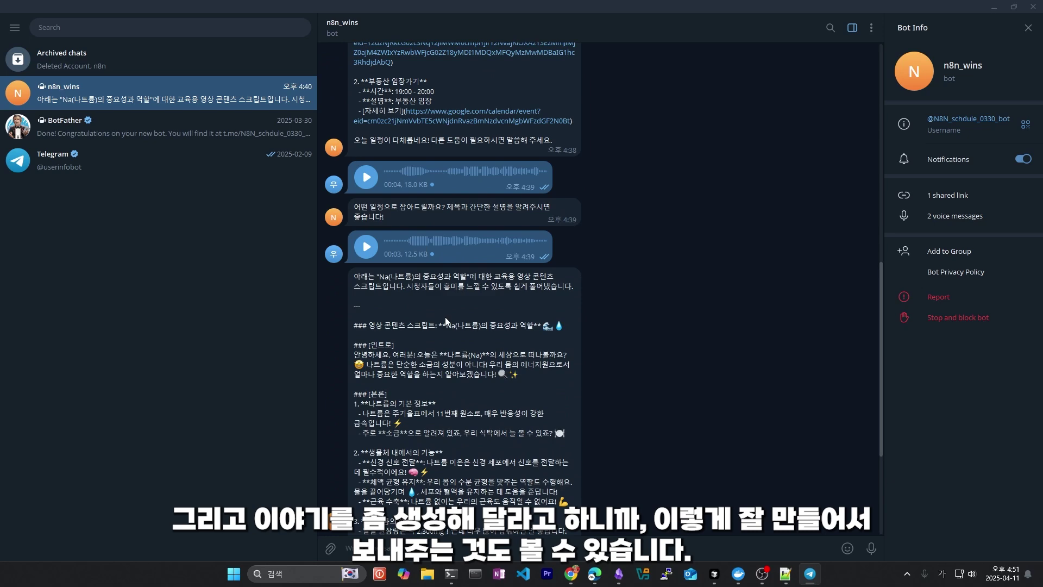
scroll(366, 265, down, 1)
scroll(428, 307, down, 5)
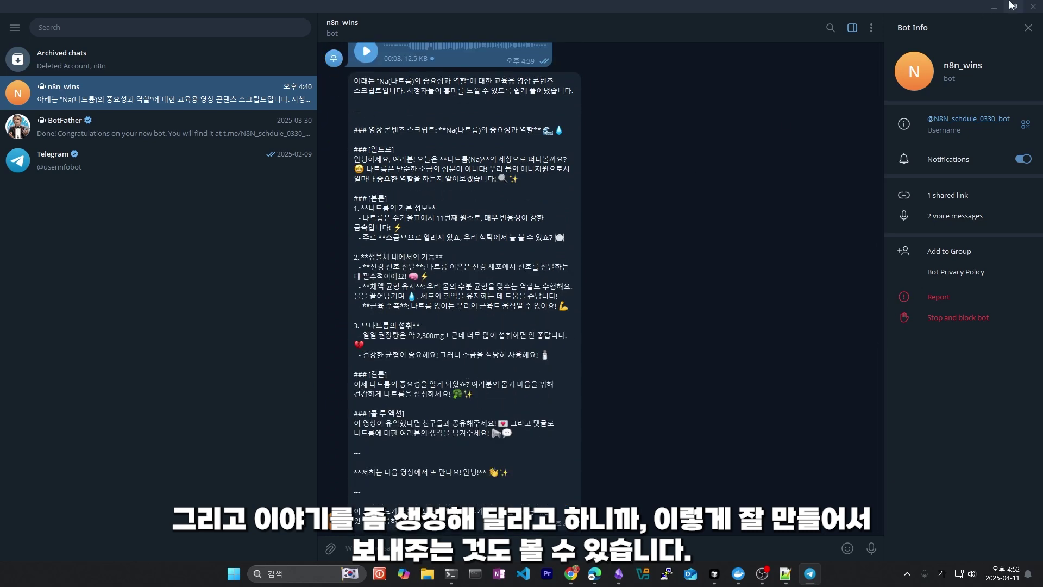
click(993, 7)
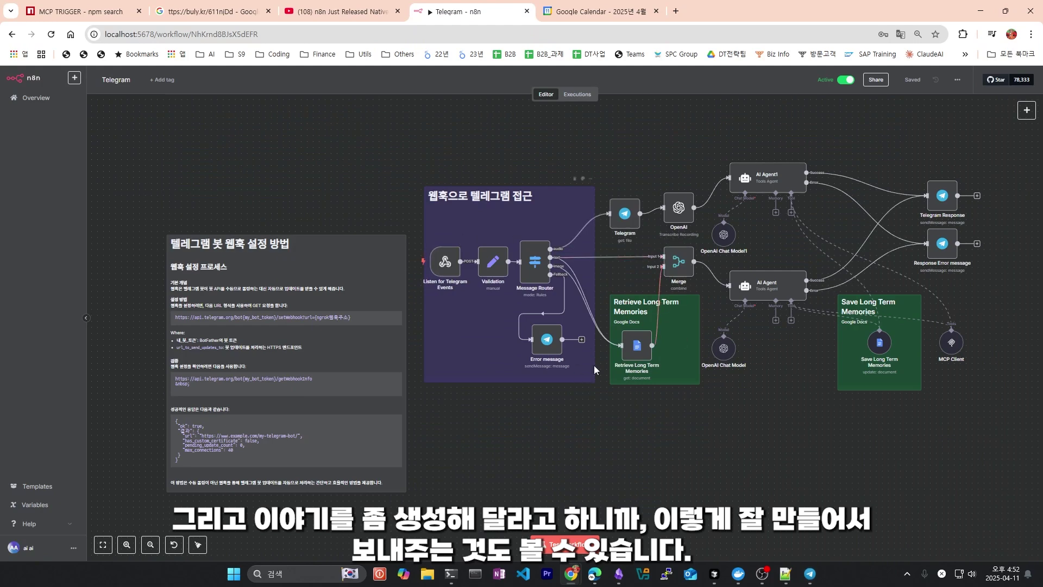
click(957, 79)
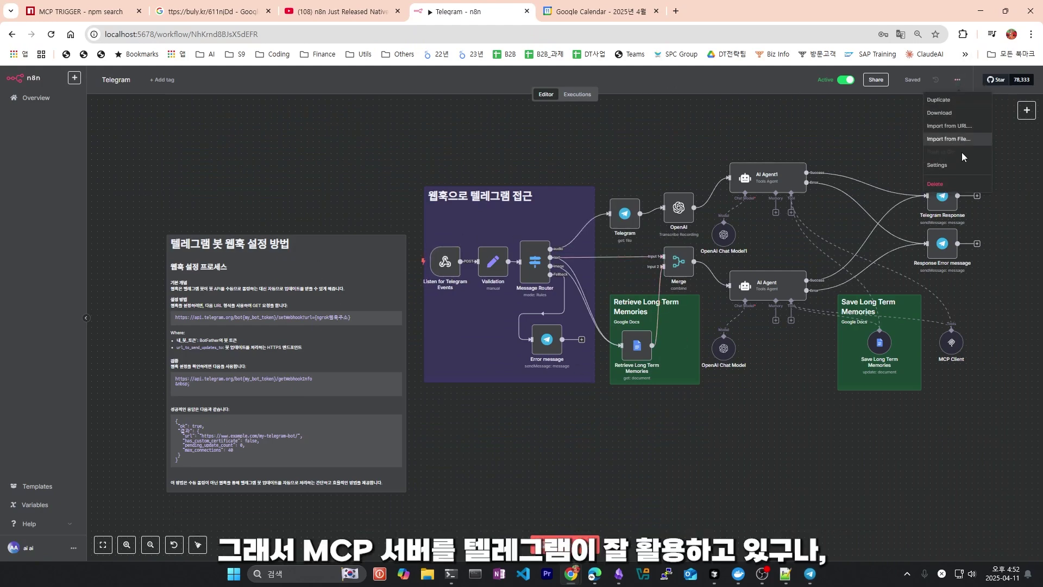
click(963, 145)
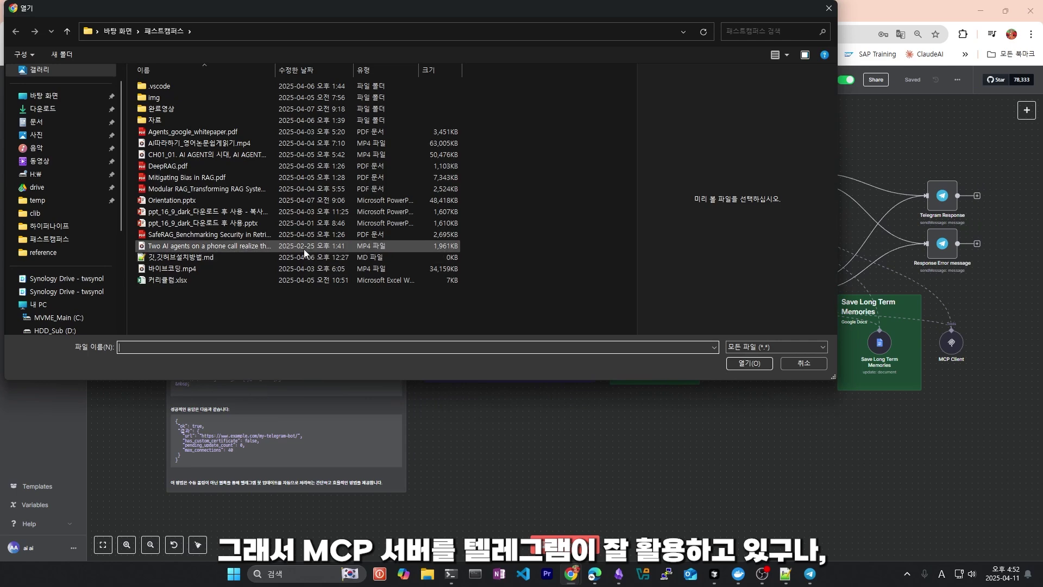
key(Escape)
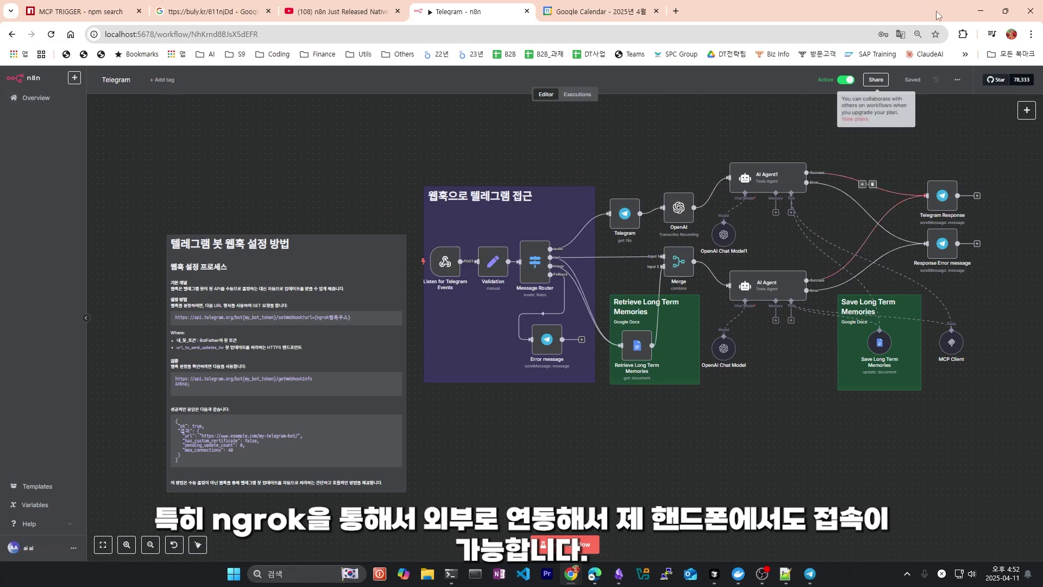
Switch from the n8n Telegram workflow to Cursor, showing its MCP Servers settings.
click(977, 12)
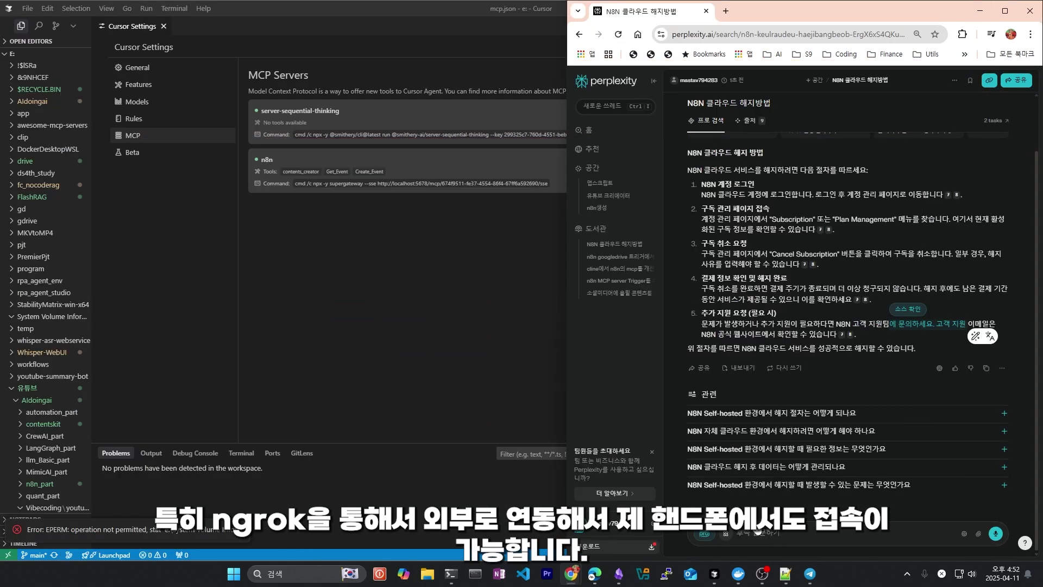
mouse_move(808, 580)
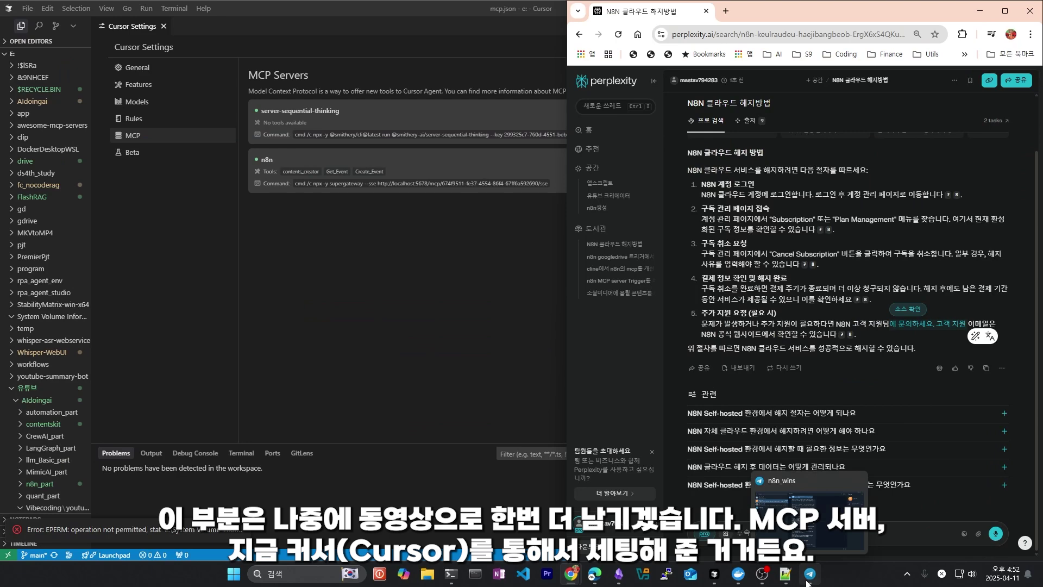
click(713, 580)
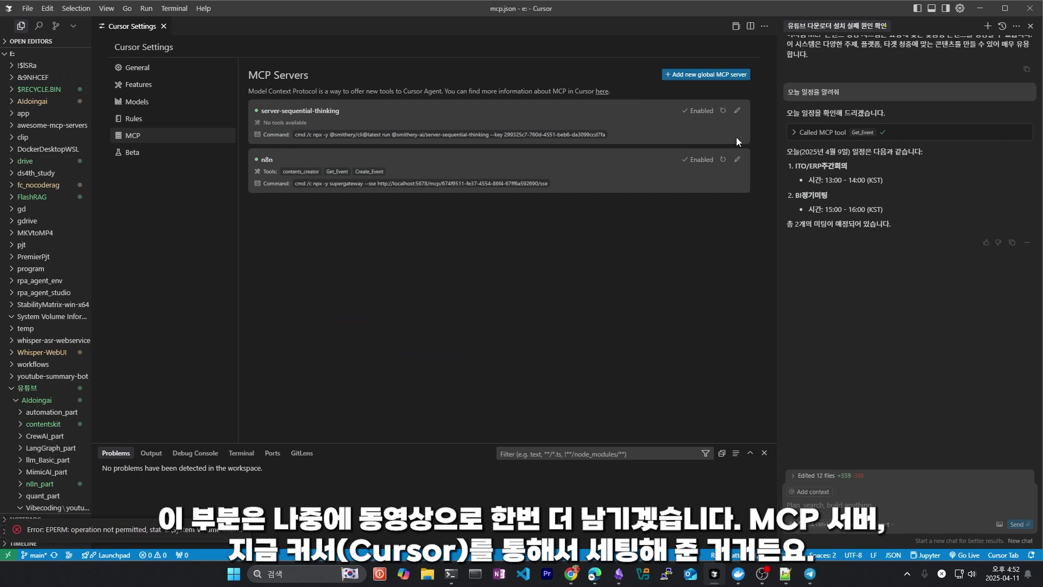
click(601, 91)
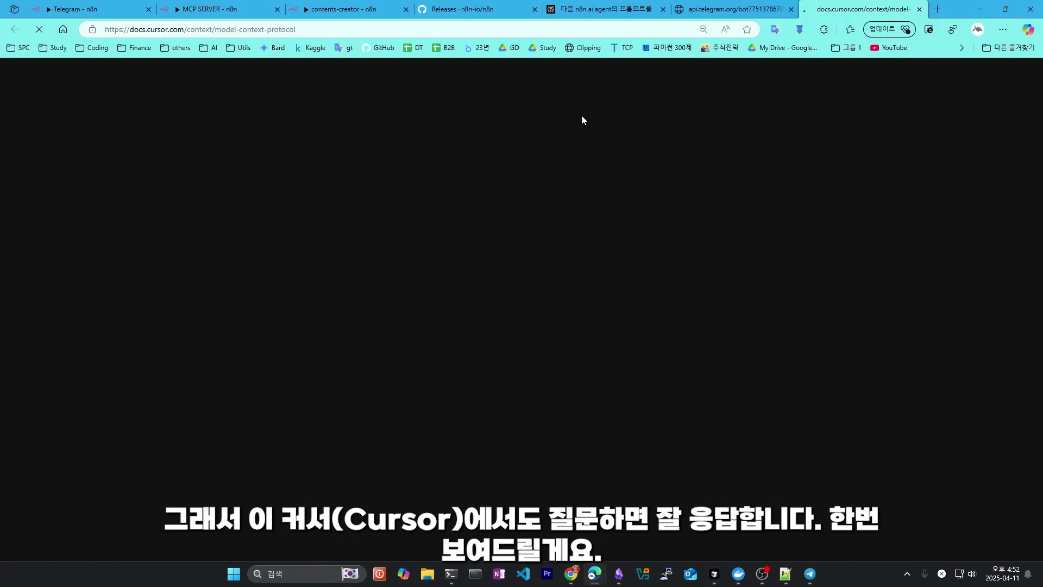
click(918, 9)
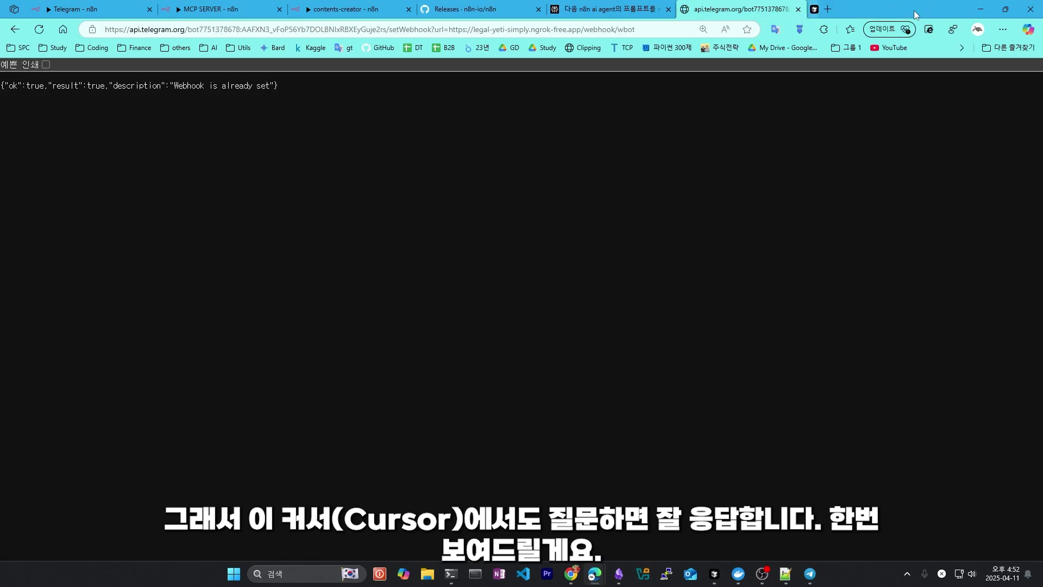
click(631, 12)
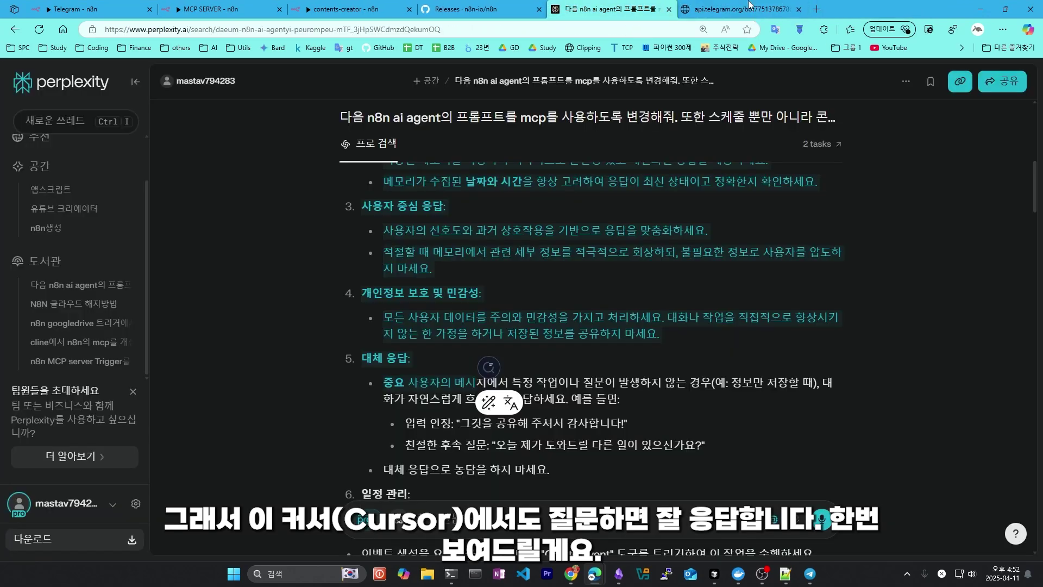
click(981, 9)
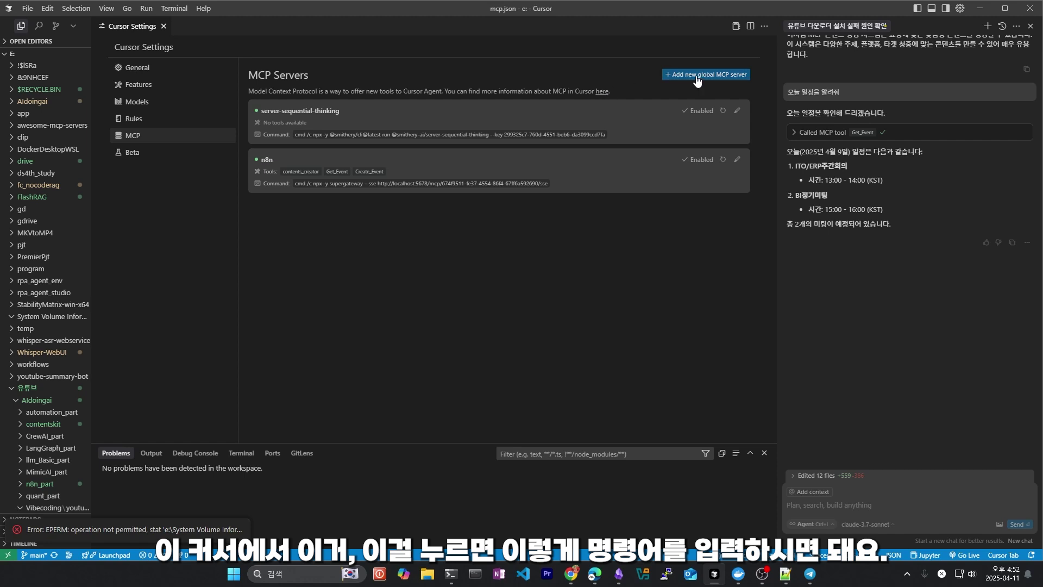
Open Cursor's global mcp.json and examine the n8n server entry's cmd command, supergateway arguments and localhost SSE URL.
click(719, 79)
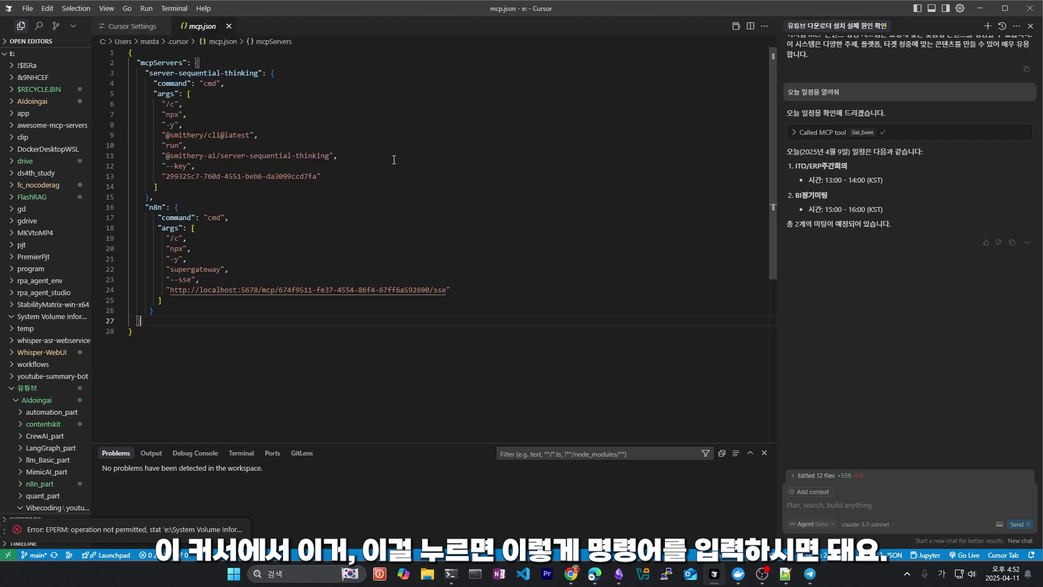
scroll(394, 160, down, 2)
click(163, 164)
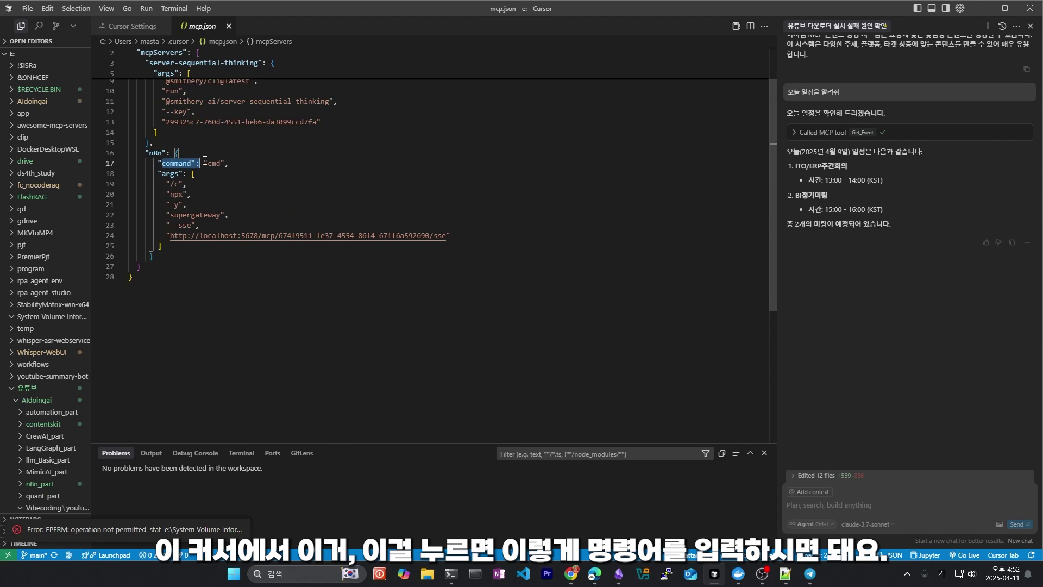
double_click(214, 163)
scroll(318, 164, up, 1)
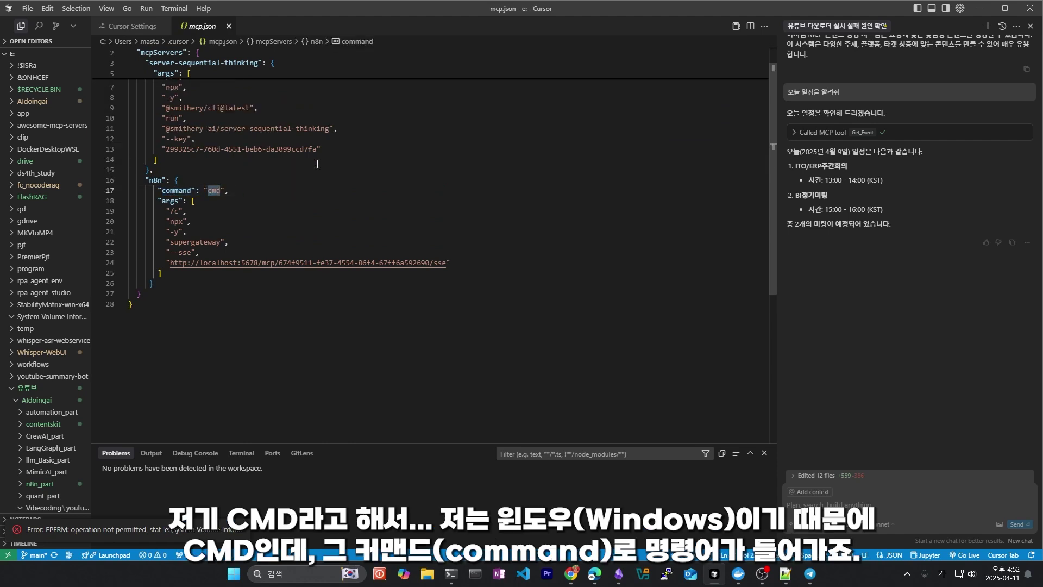
scroll(568, 407, up, 1)
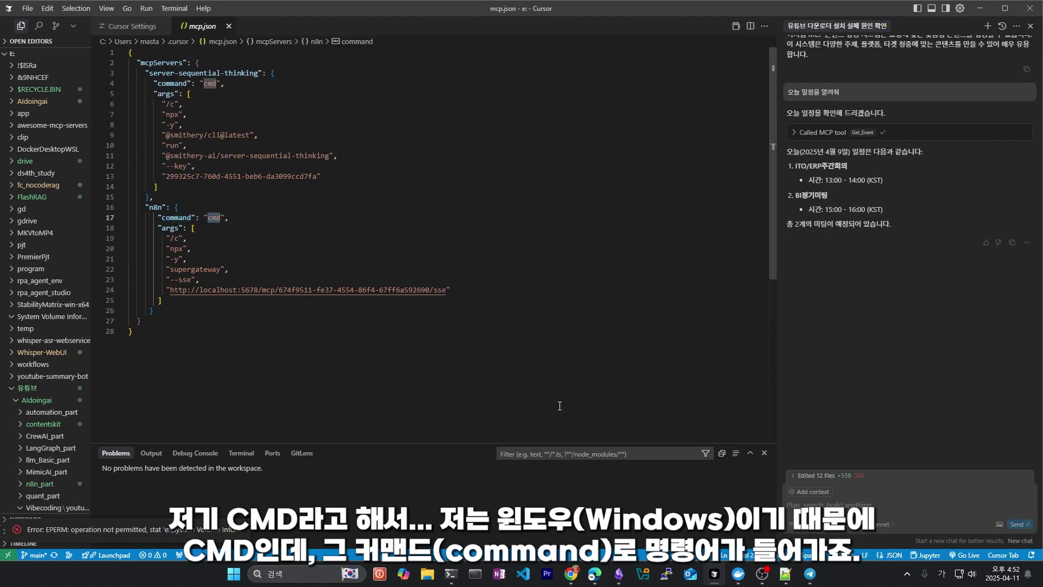
scroll(429, 218, down, 2)
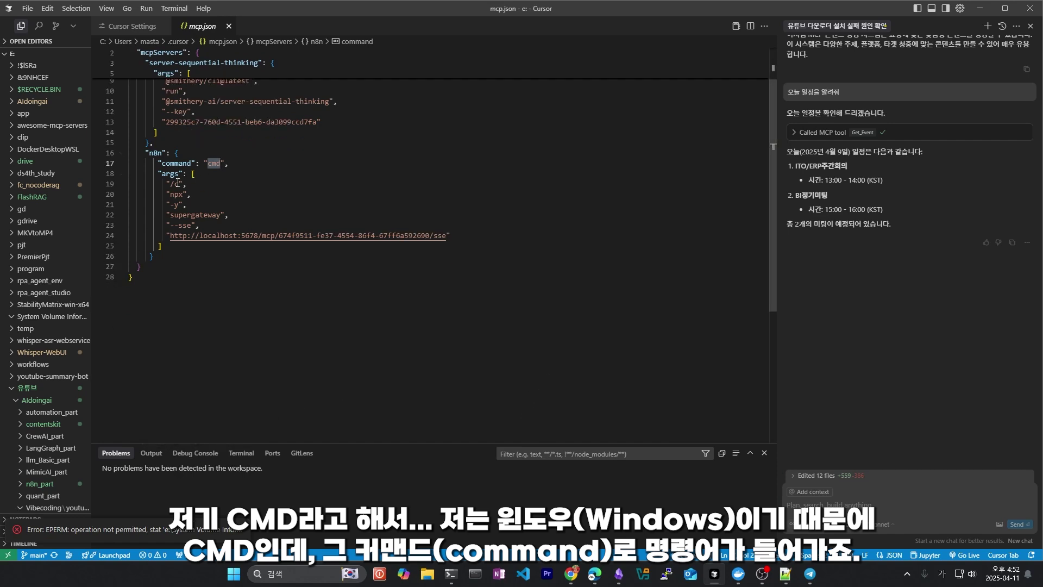
drag(170, 194, 451, 236)
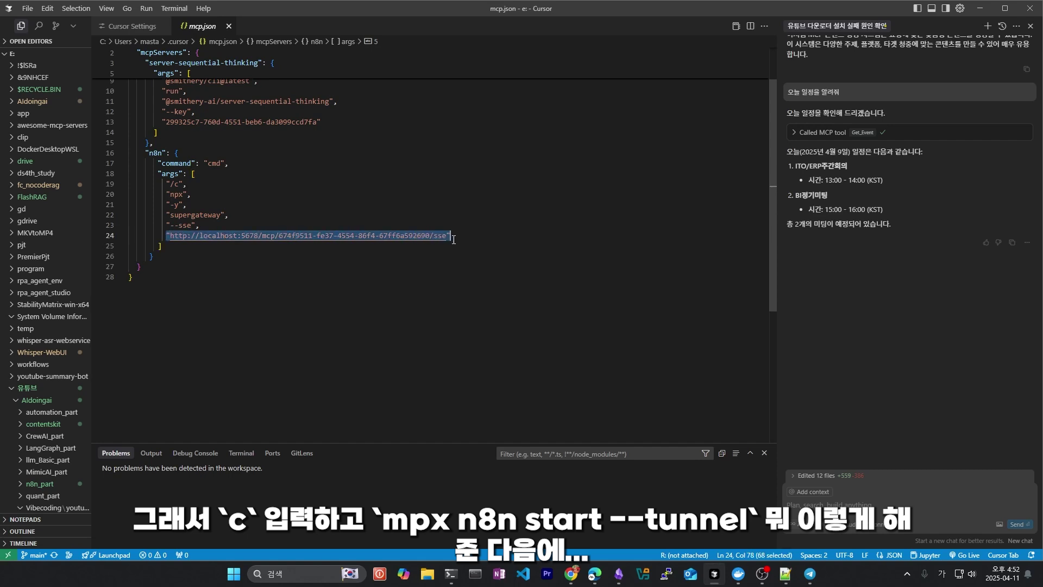
double_click(229, 235)
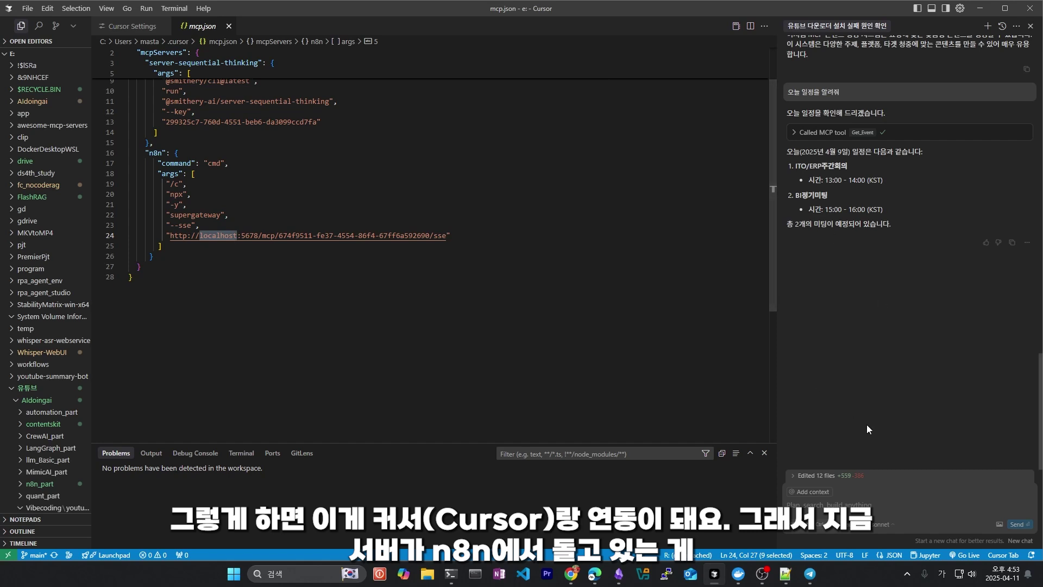
Ask Cursor's agent chat "오늘일정 확인해줘" to query today's schedule.
click(842, 501)
text(오늘)
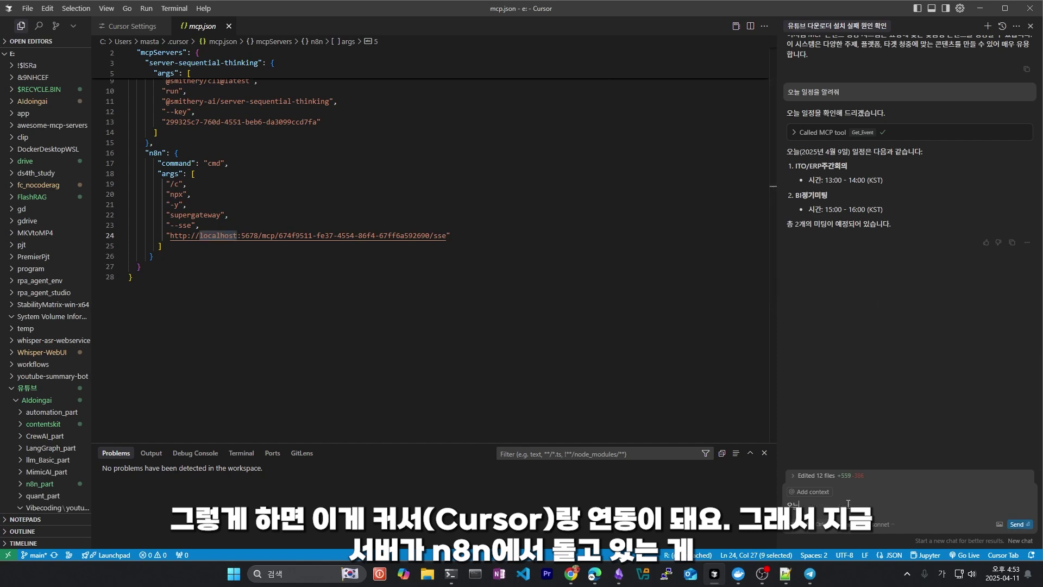
text( 이)
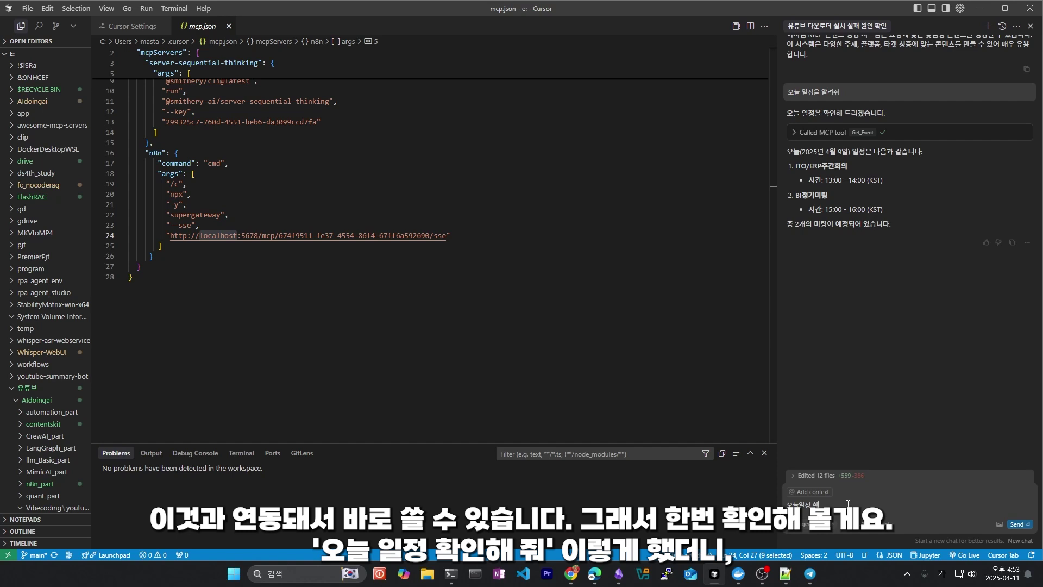
key(Return)
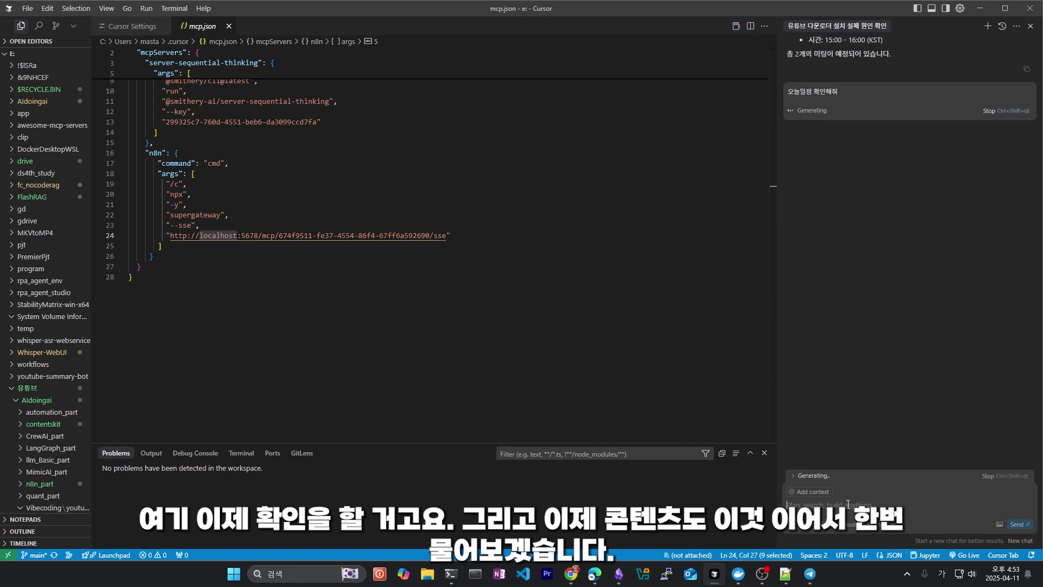
Ask the agent chat "상어에 대한 재밌는 콘텐츠를 준비해줘" and allow the contents_creator MCP tool to run.
text(앱어에 대한 재밌는 콘텐츠를 준비해줘)
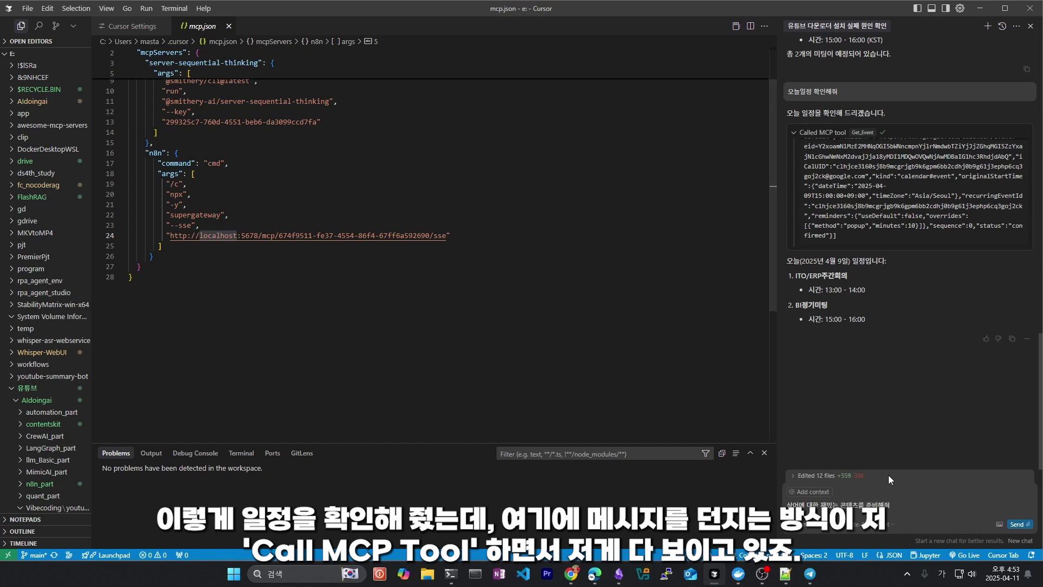
click(1019, 524)
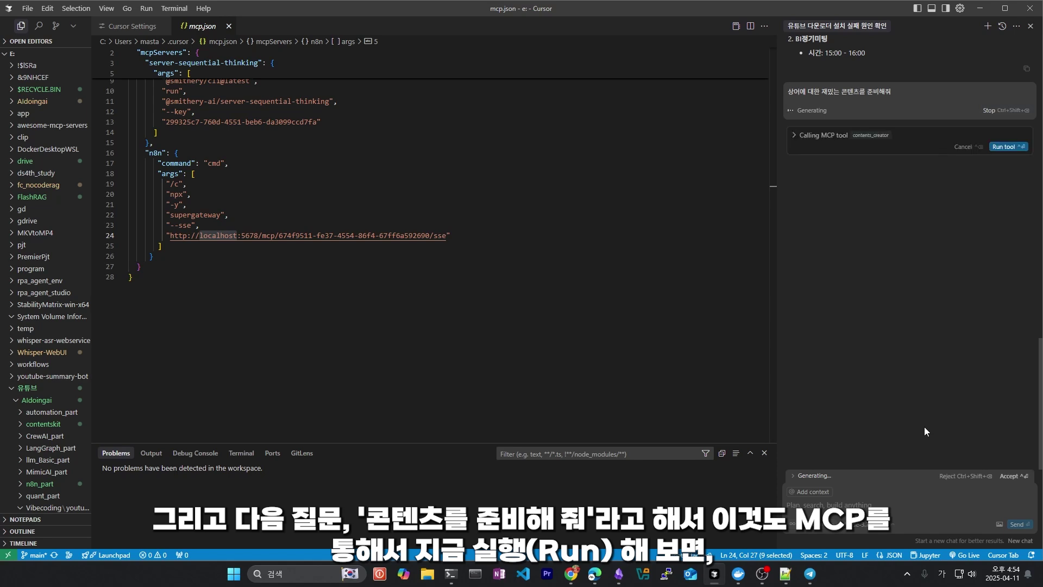
click(1008, 146)
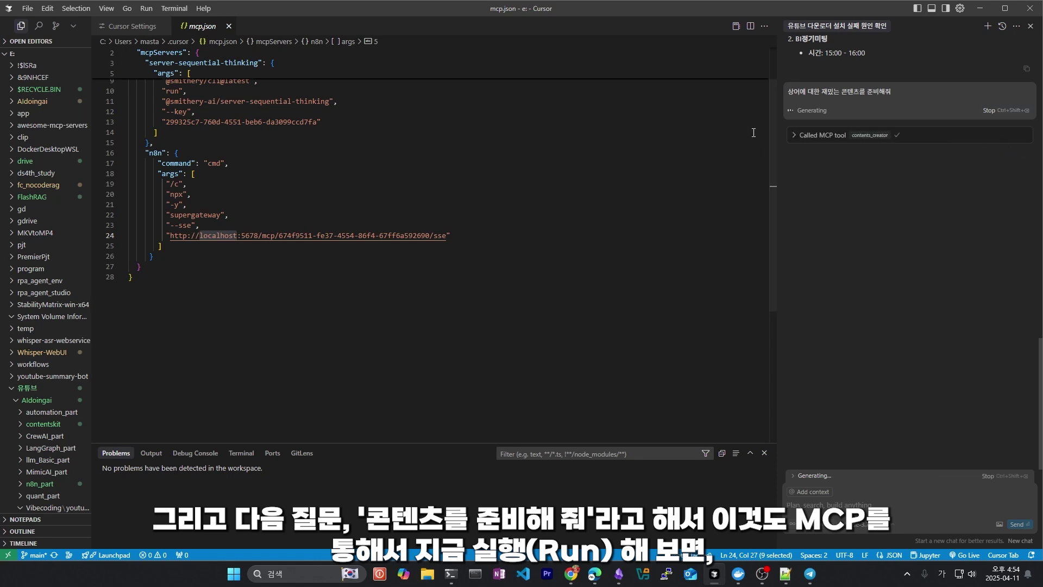
Review the contents_creator call's query, its returned output and the generated shark content, and close mcp.json.
click(794, 135)
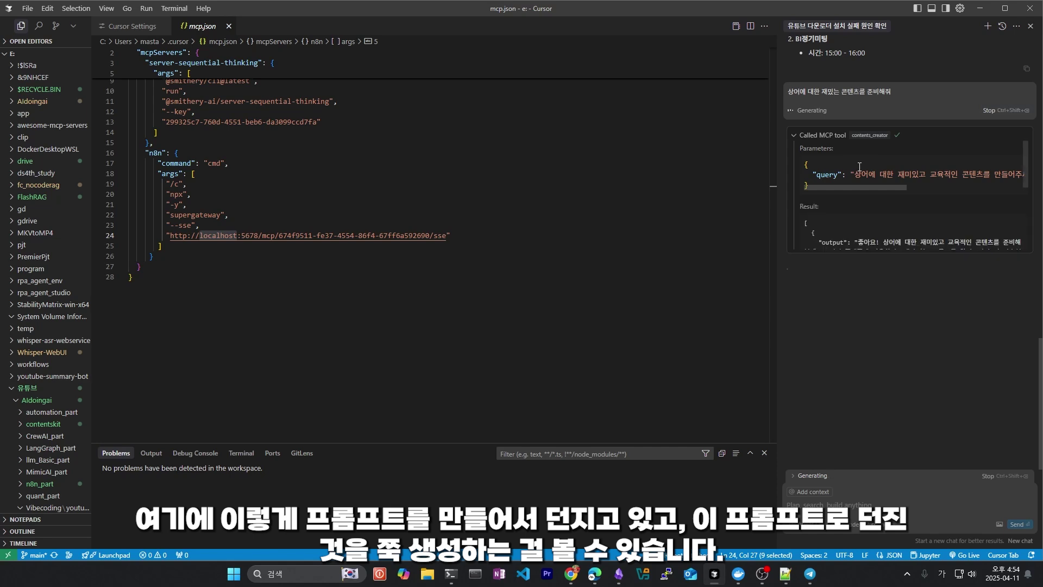
scroll(895, 230, down, 1)
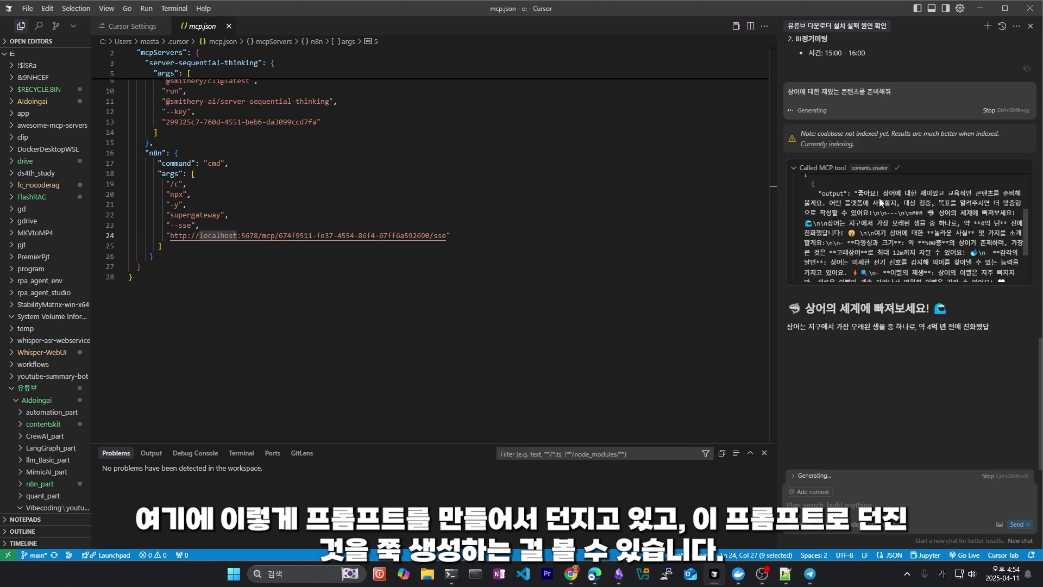
drag(875, 162, 875, 210)
scroll(920, 233, down, 2)
scroll(919, 222, down, 3)
scroll(593, 239, up, 1)
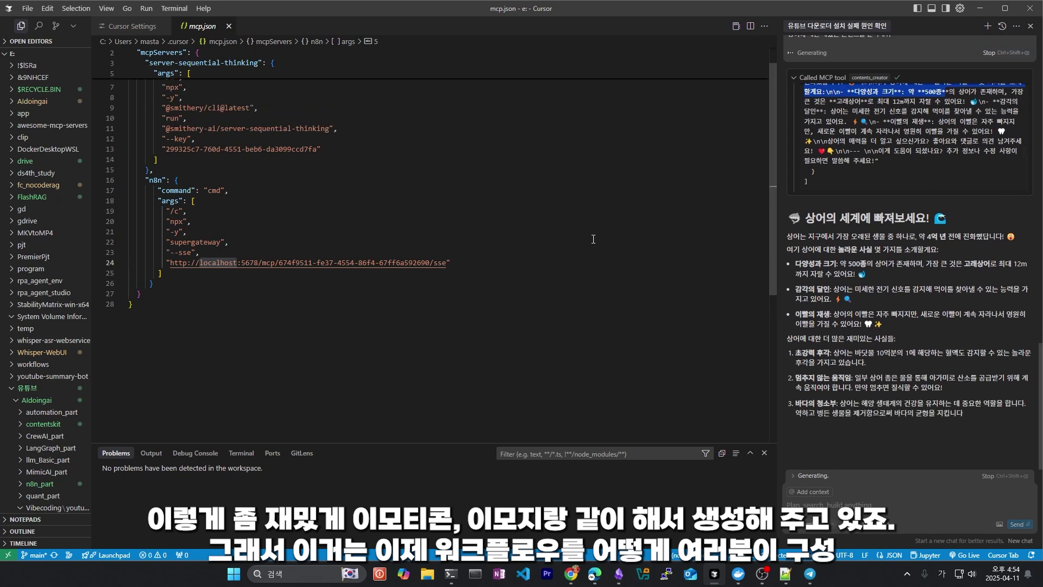
scroll(173, 100, up, 1)
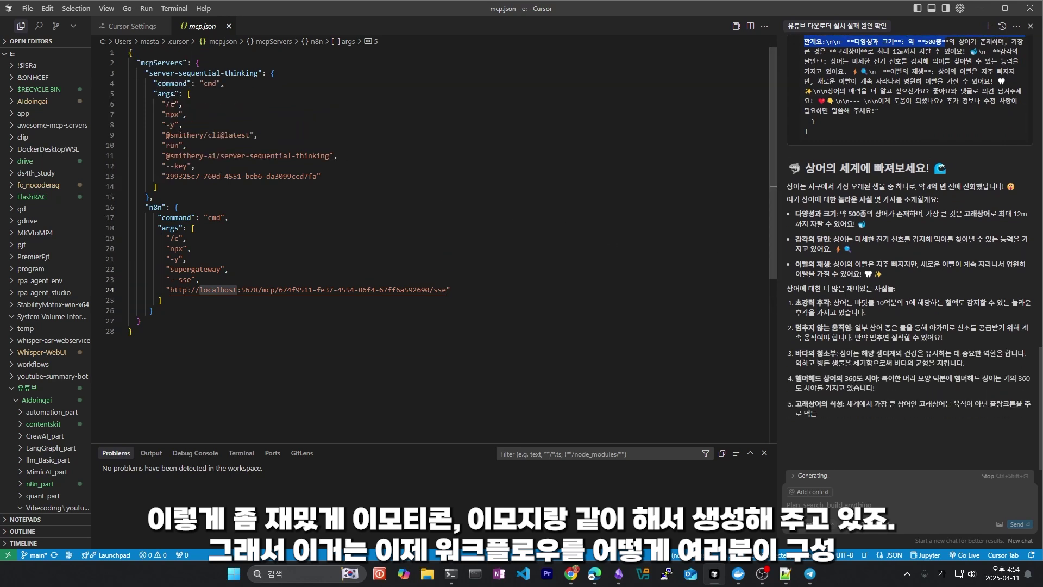
click(229, 26)
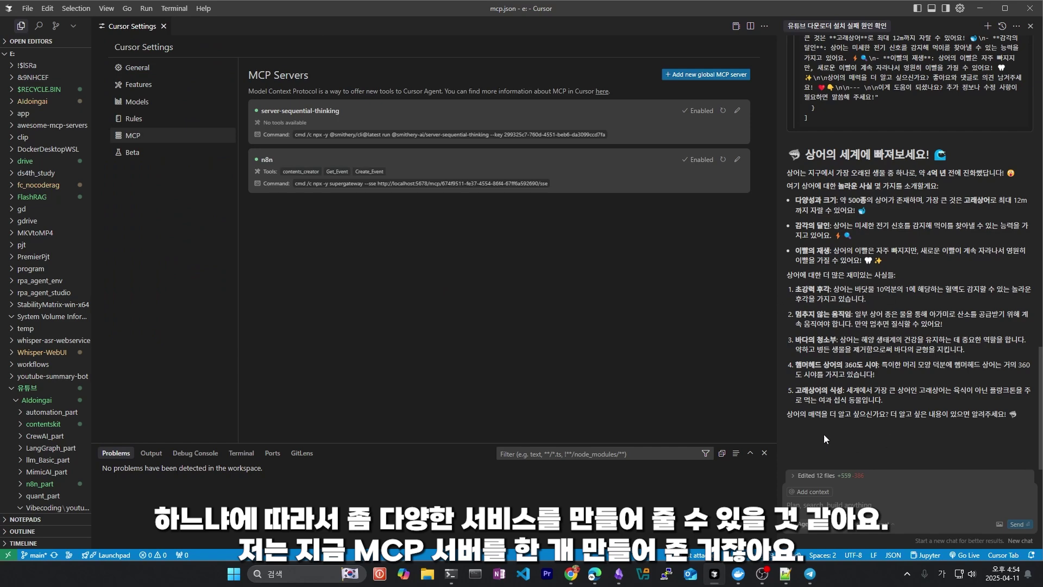
Switch to n8n's MCP SERVER workflow, recheck the n8n entry in Cursor's MCP Servers list, and return to the workflow.
click(979, 9)
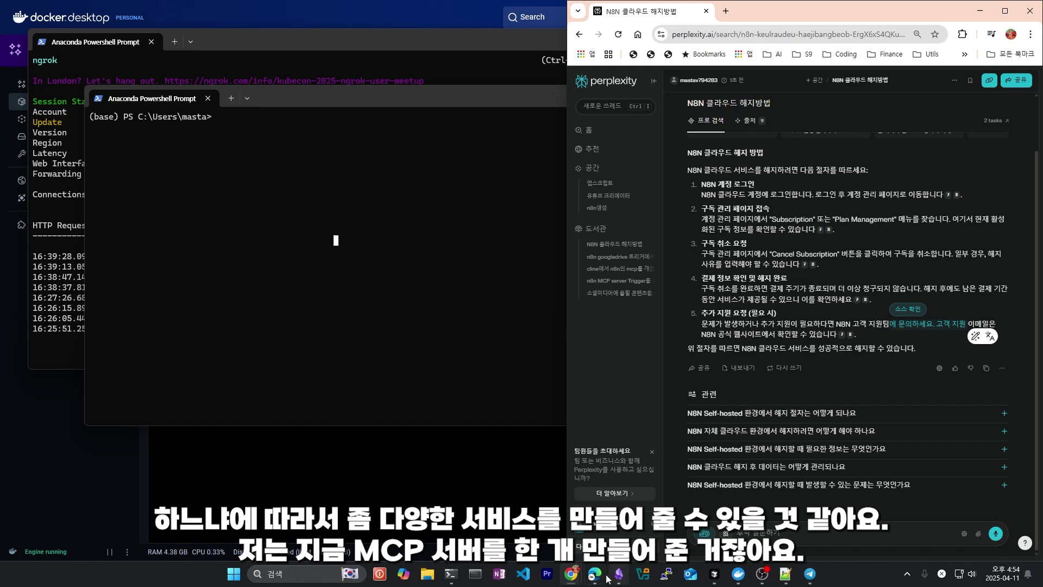
mouse_move(605, 579)
click(555, 536)
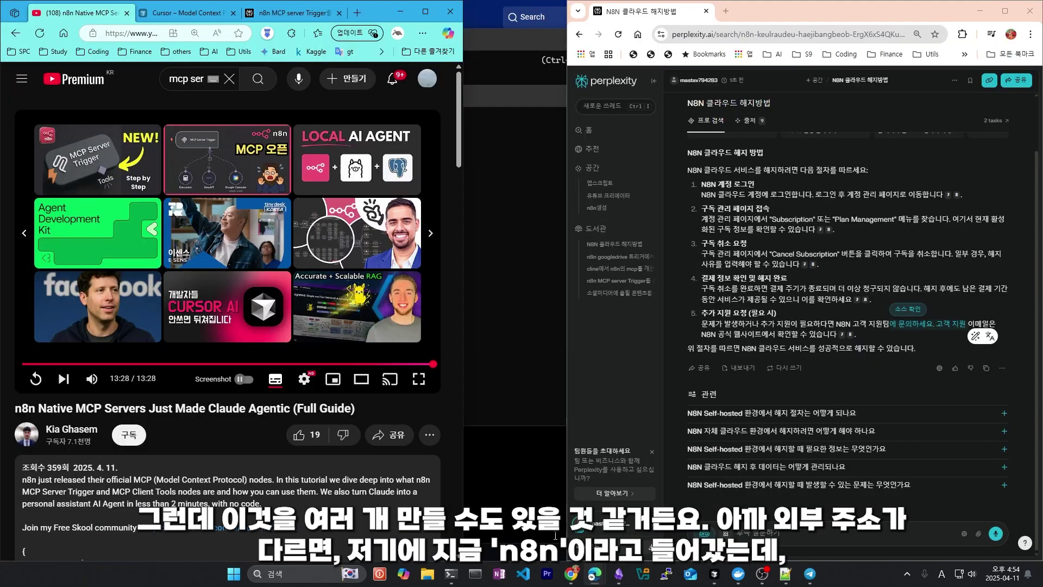
click(425, 11)
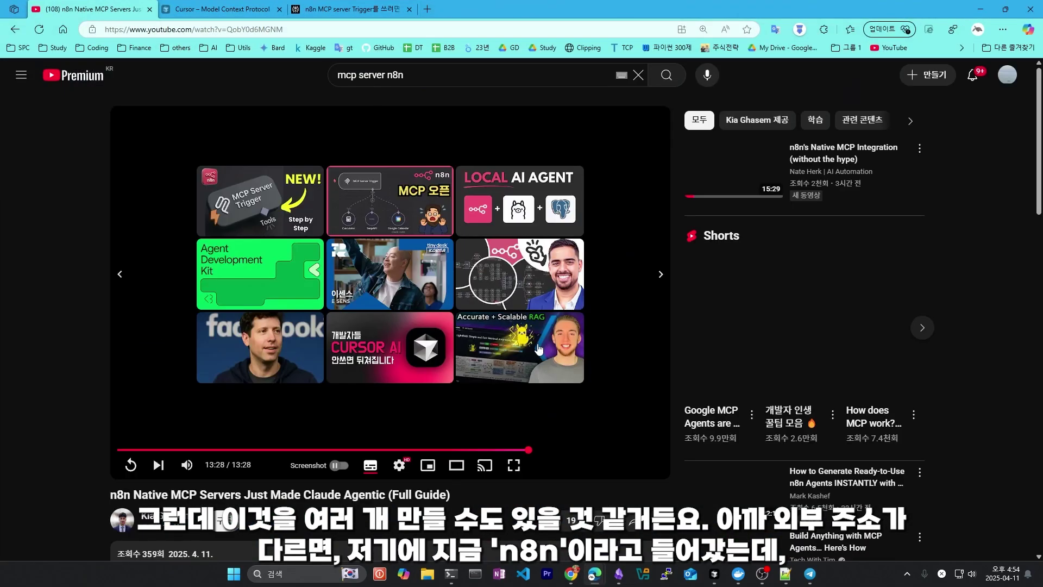
key(alt+Tab)
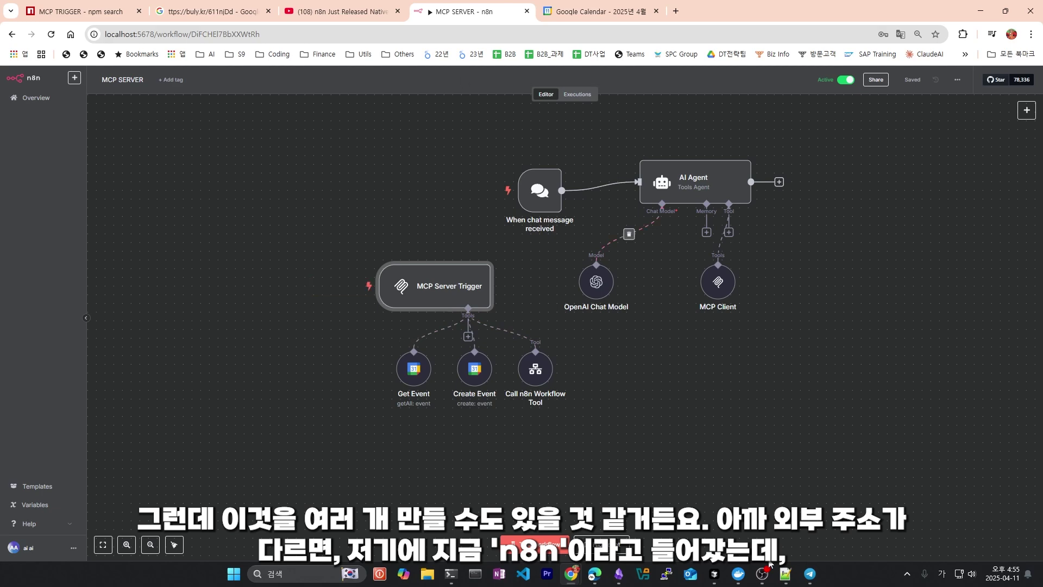
click(712, 576)
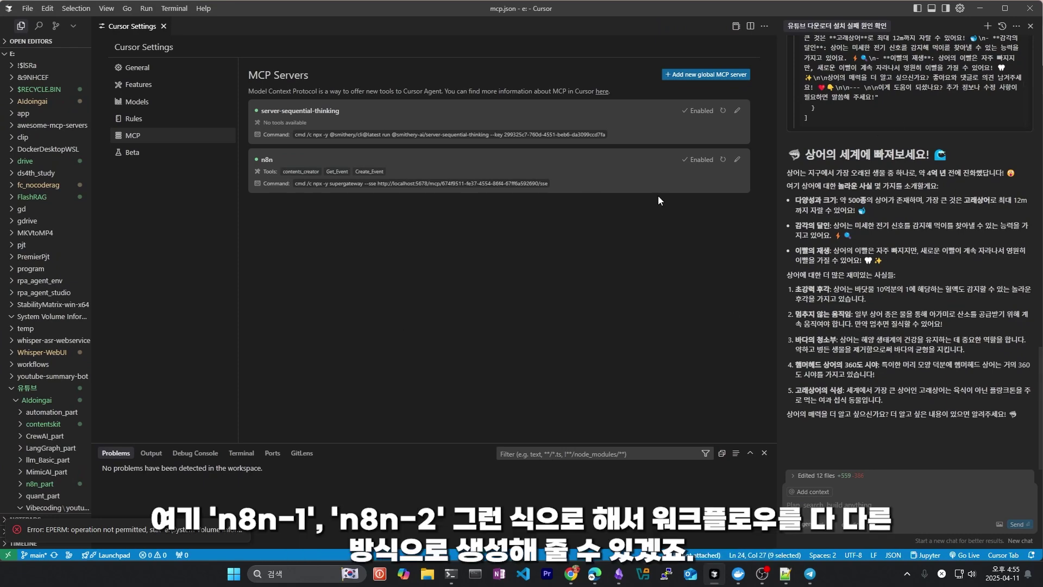
click(978, 9)
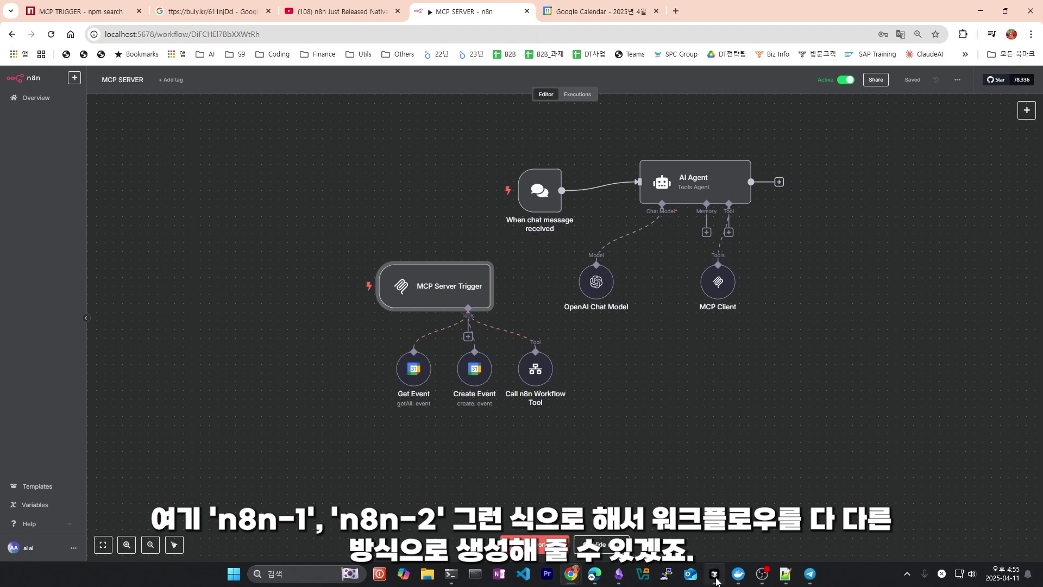
Review the ngrok session's forwarding address and HTTP requests in its terminal window, and return to the n8n workflow.
mouse_move(707, 583)
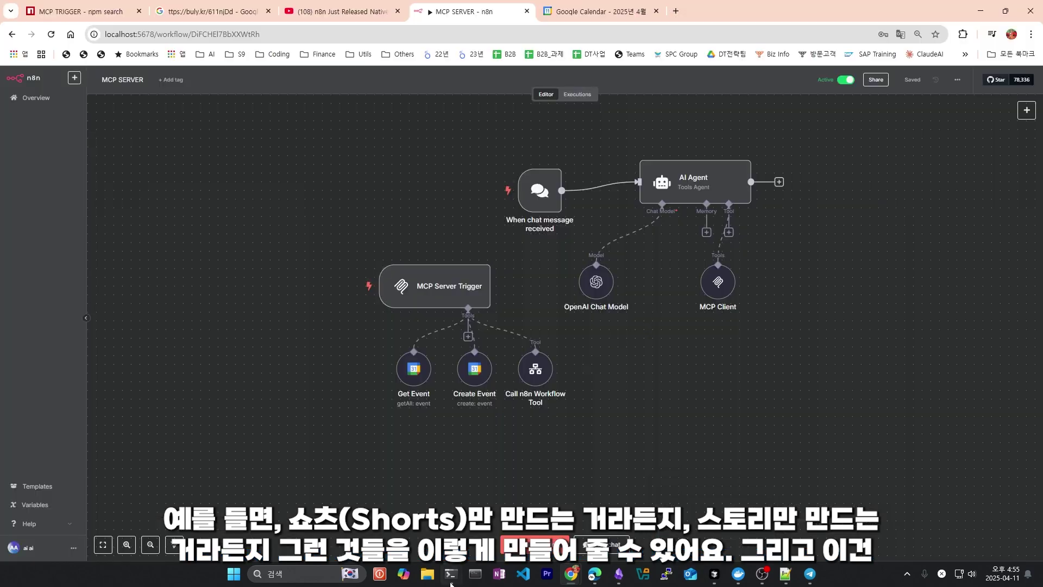
mouse_move(451, 584)
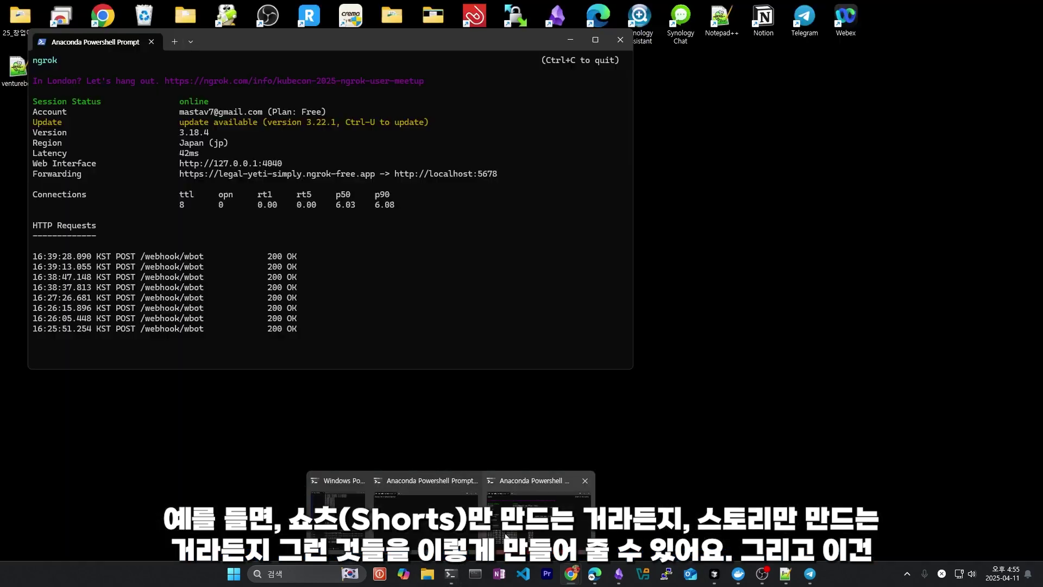
click(511, 538)
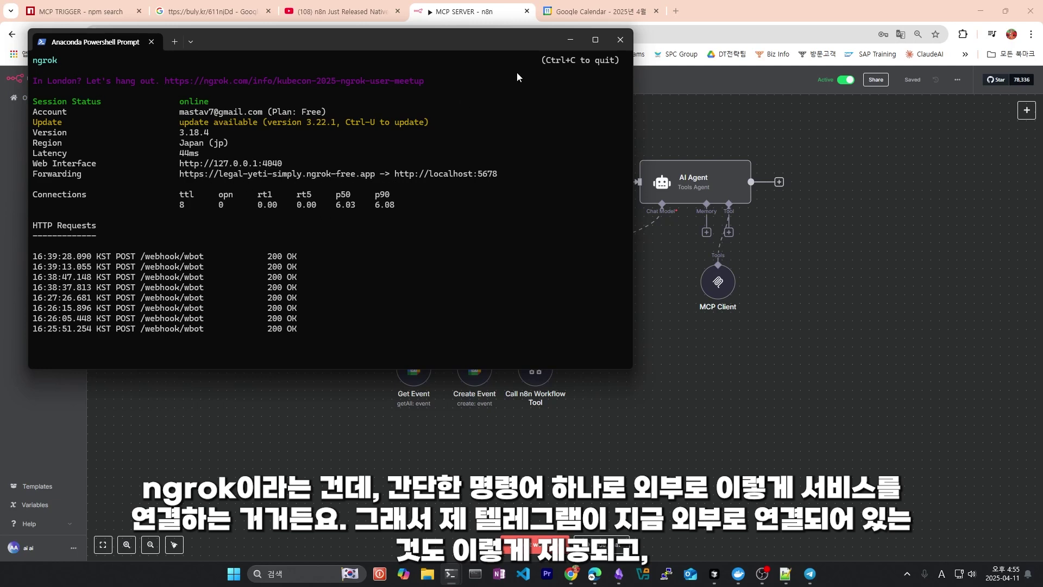
click(569, 40)
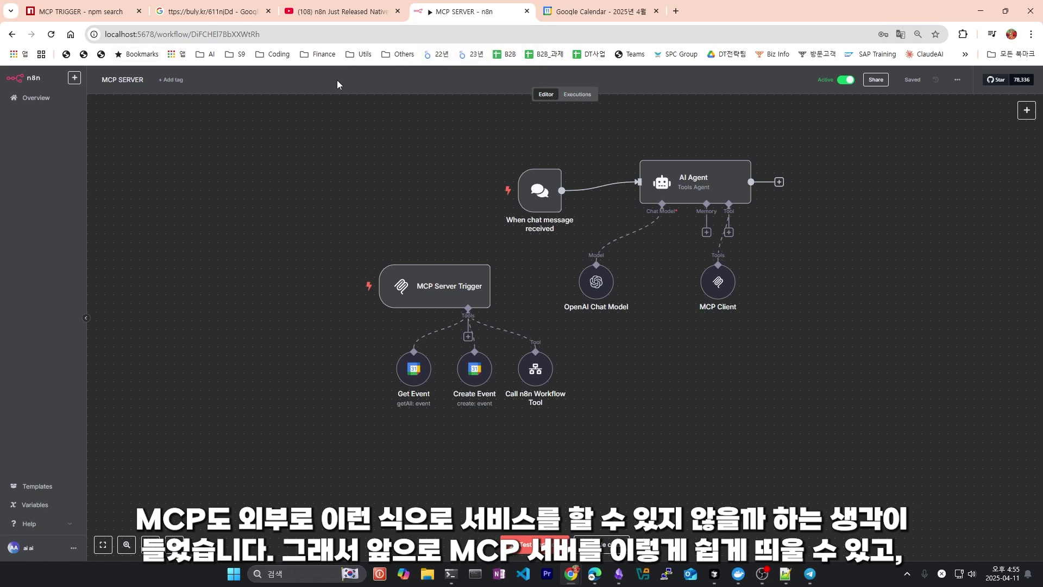
Examine the Call n8n Workflow Tool node's parameters in the MCP SERVER workflow and return to the canvas.
mouse_move(748, 583)
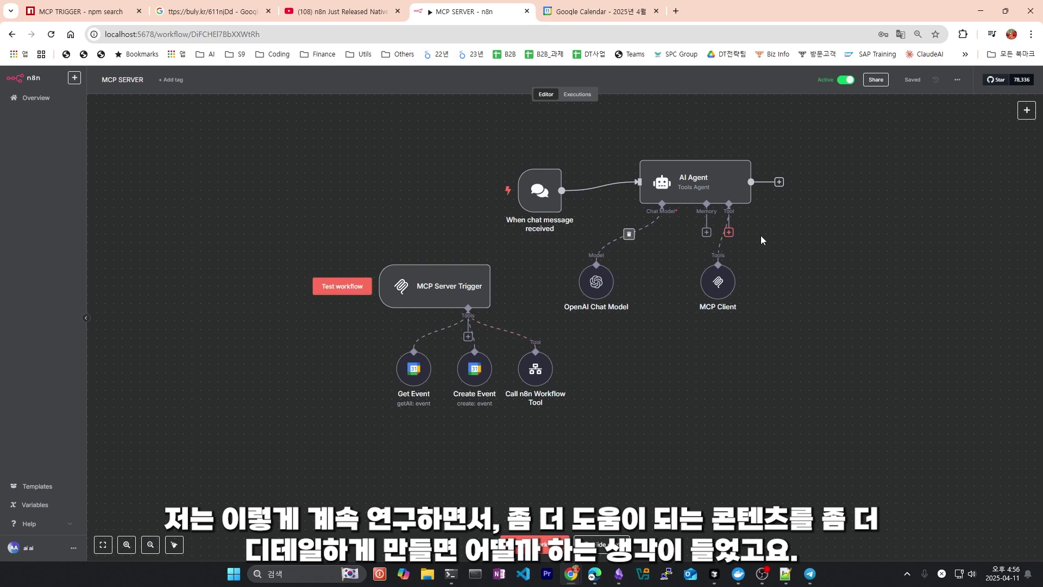
double_click(536, 369)
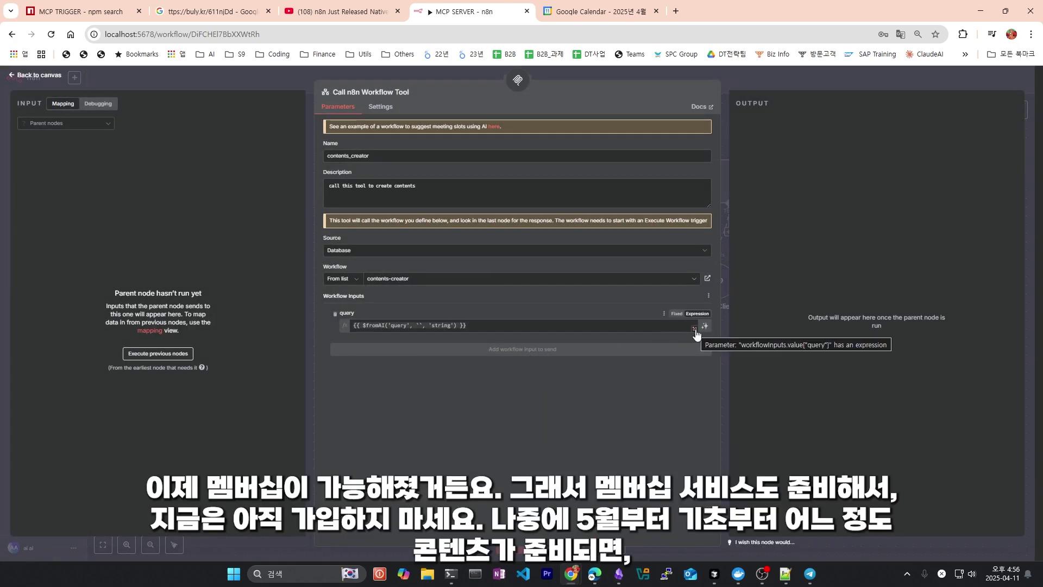
key(Escape)
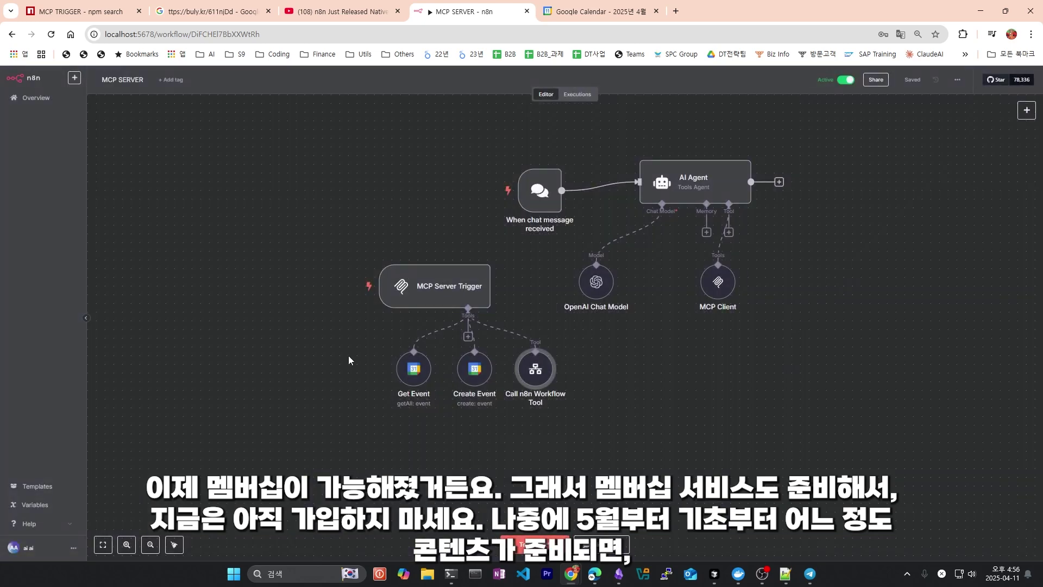
mouse_move(520, 341)
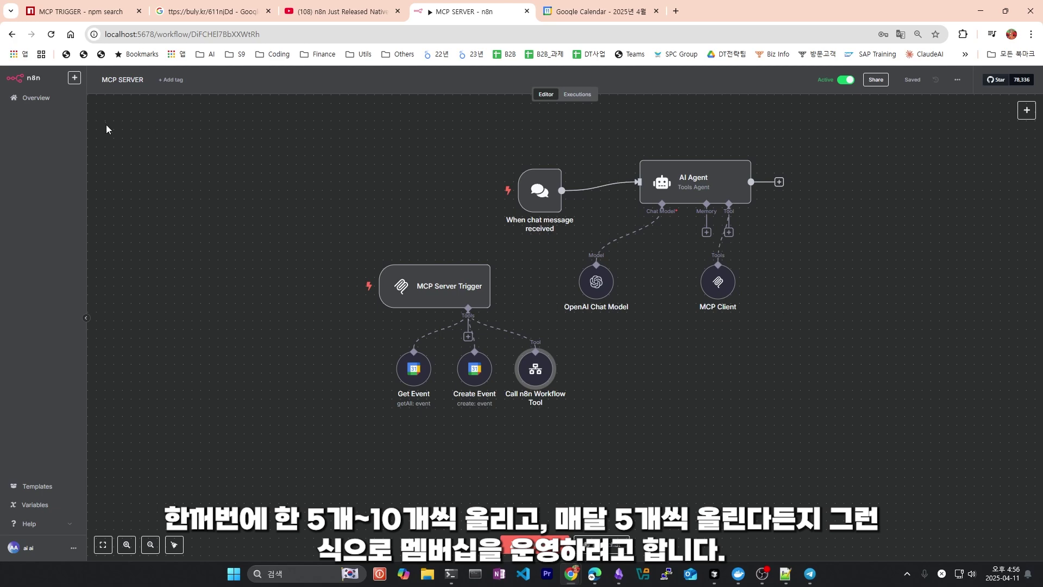
Open the Telegram workflow from the n8n overview and bring up the empty Anaconda Powershell Prompt window.
click(36, 99)
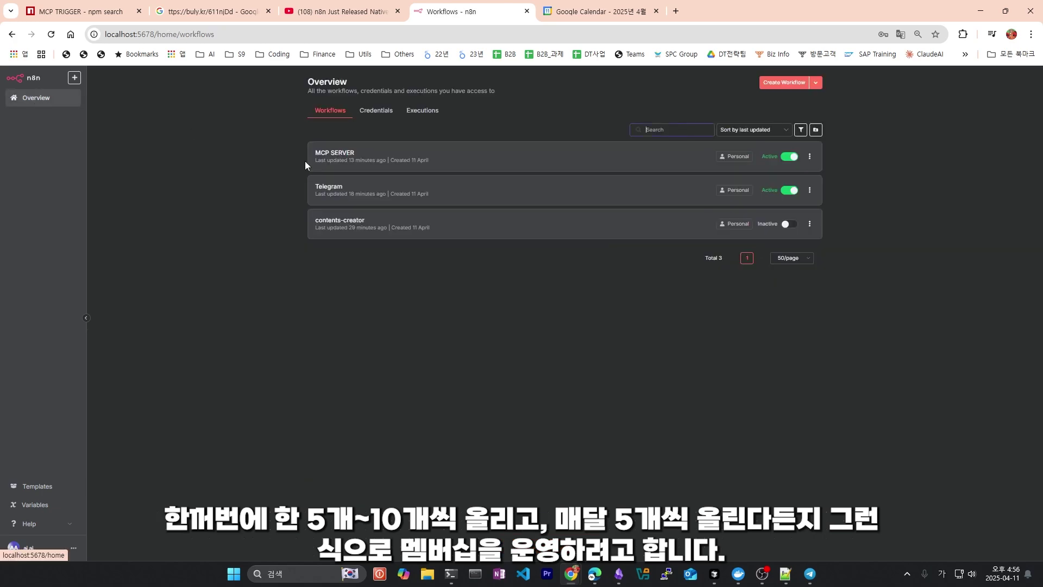
click(356, 197)
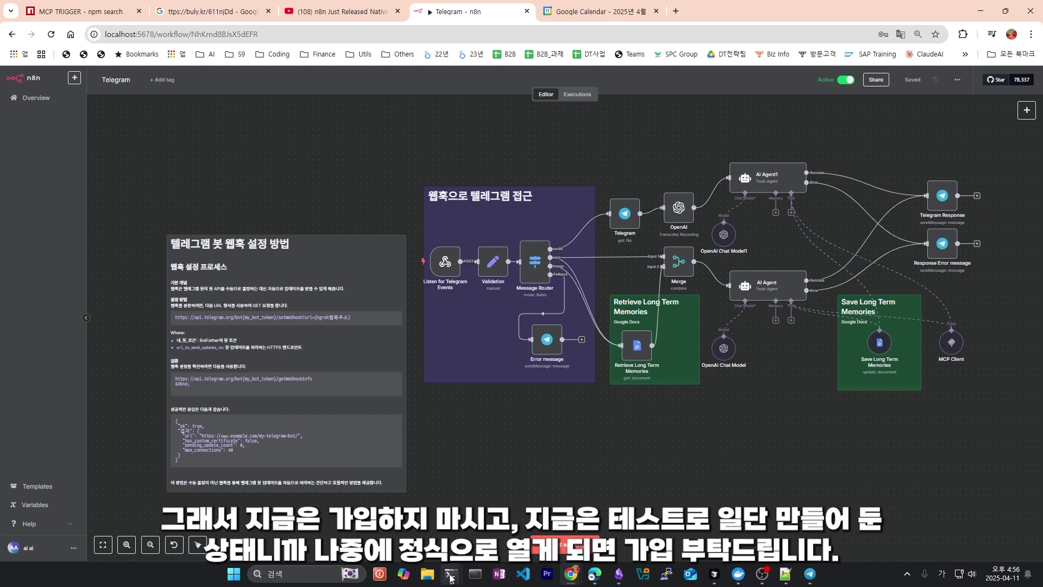
mouse_move(451, 574)
click(429, 525)
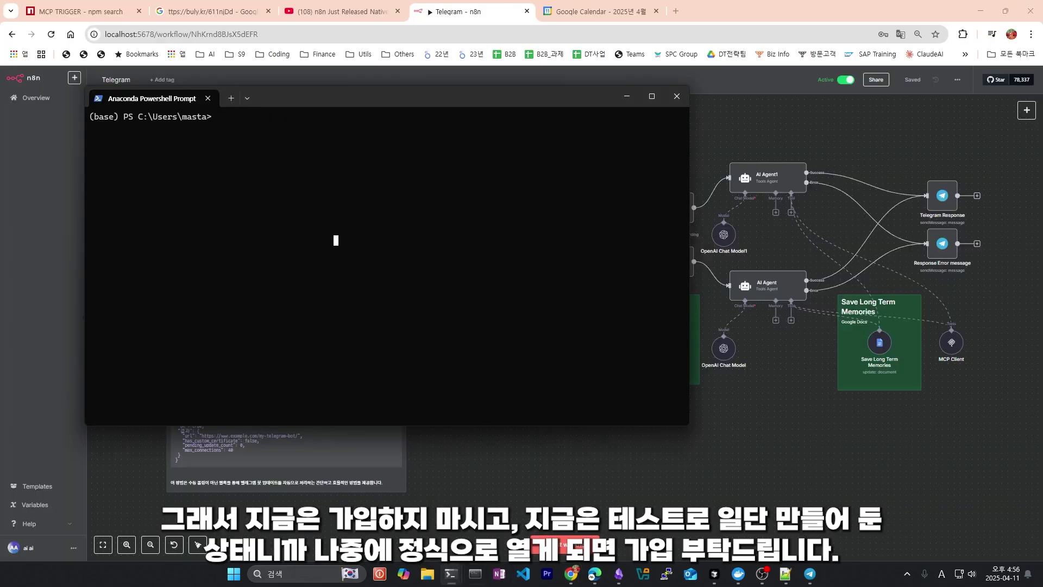
Search Google for "n8n 깃허브" in a new browser tab and open the n8n-io/n8n GitHub repository.
click(676, 11)
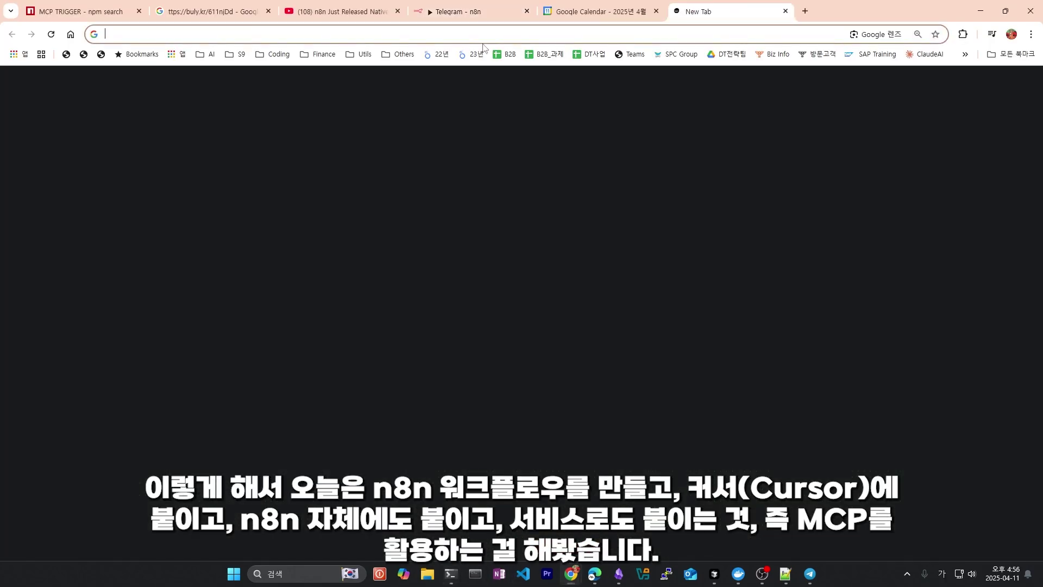
text(ㅎ)
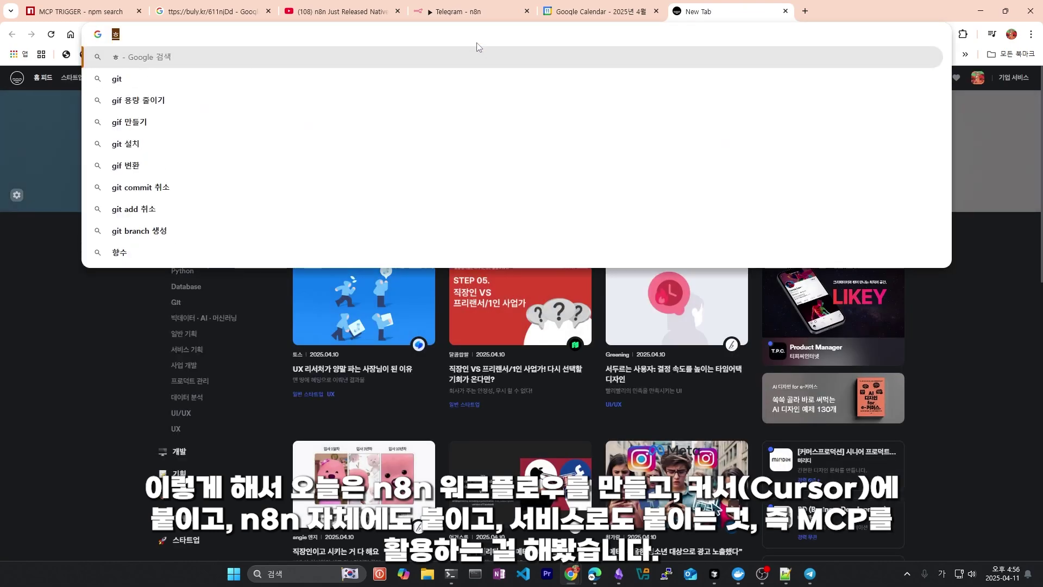
key(BackSpace)
key(Hangul)
text(n8n)
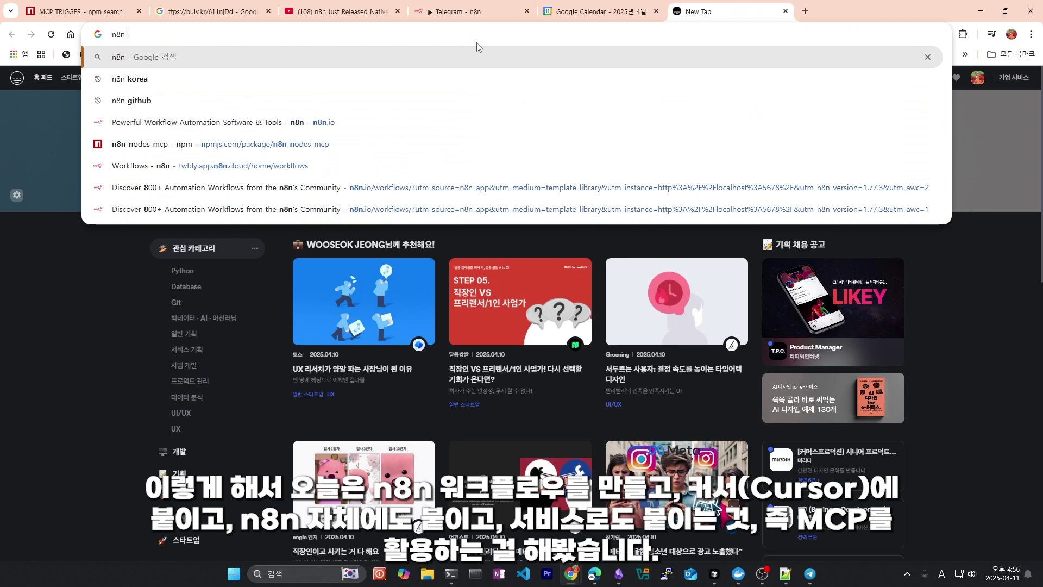
key(Hangul)
text(깃허)
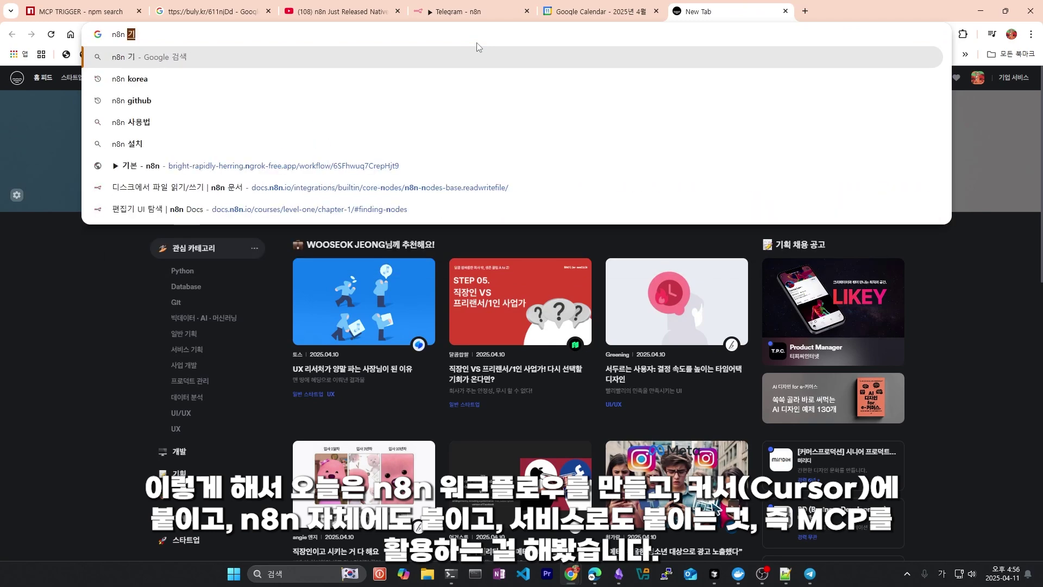
text(브)
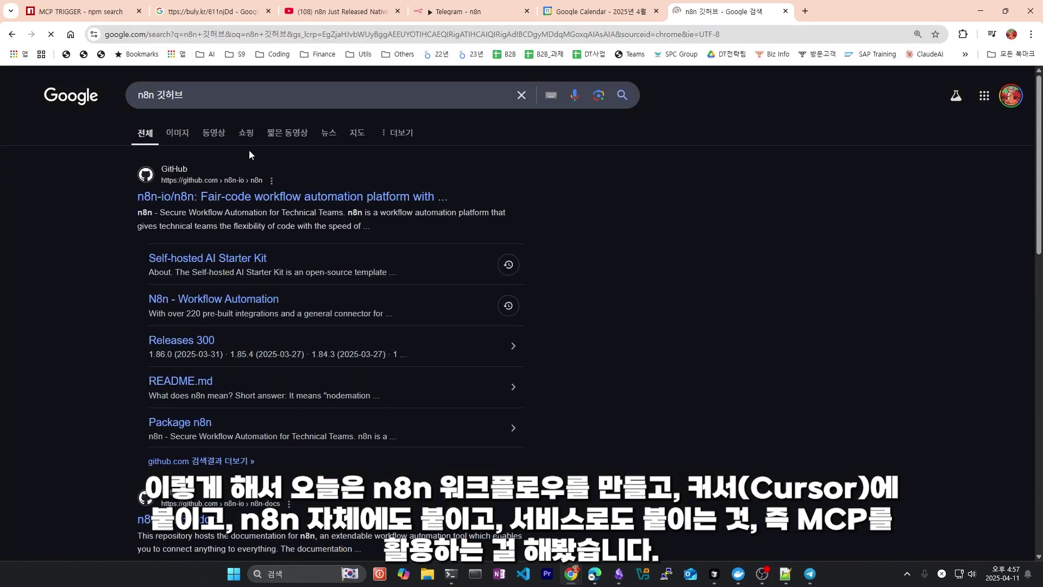
click(257, 204)
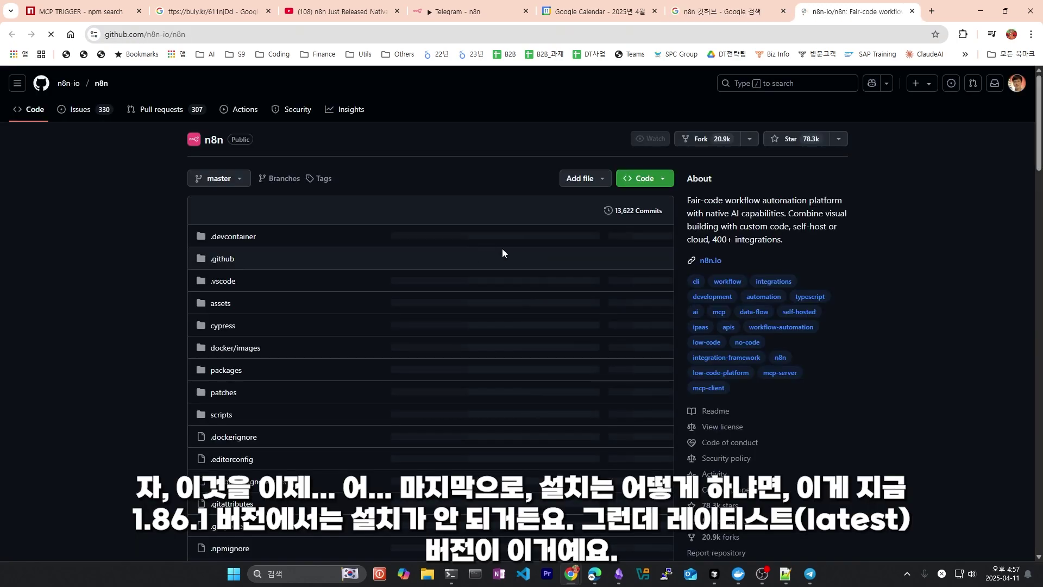
Open the repository's full release list, look at the 1.88.0 comparison page, and return to the releases.
scroll(811, 381, down, 4)
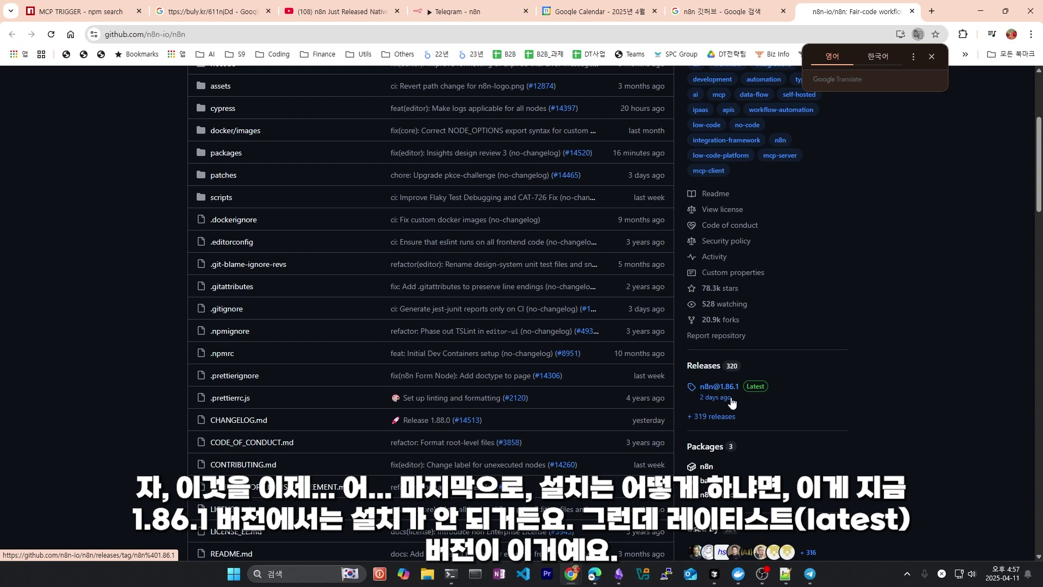
click(722, 416)
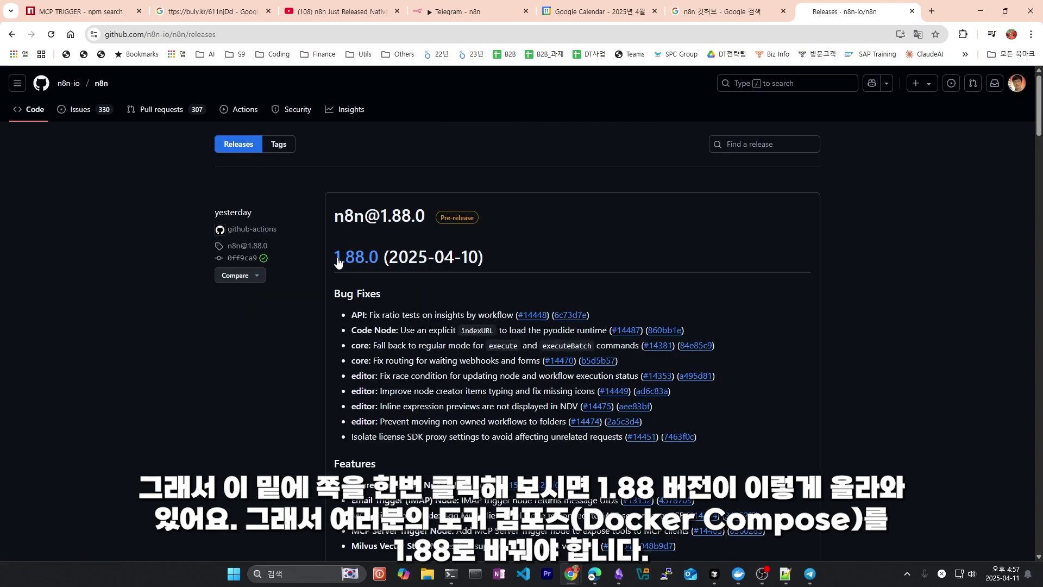
click(336, 261)
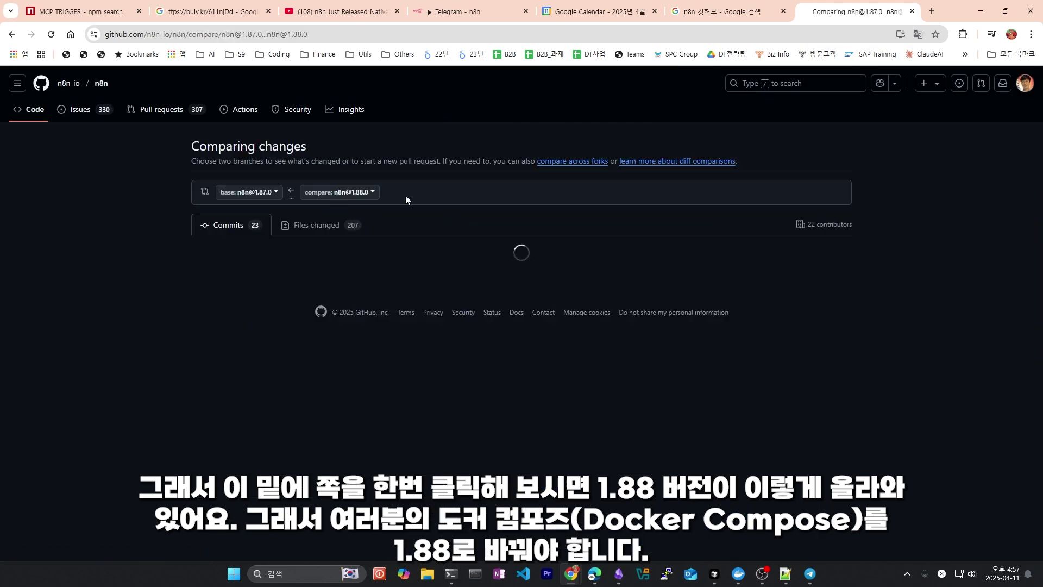
click(11, 33)
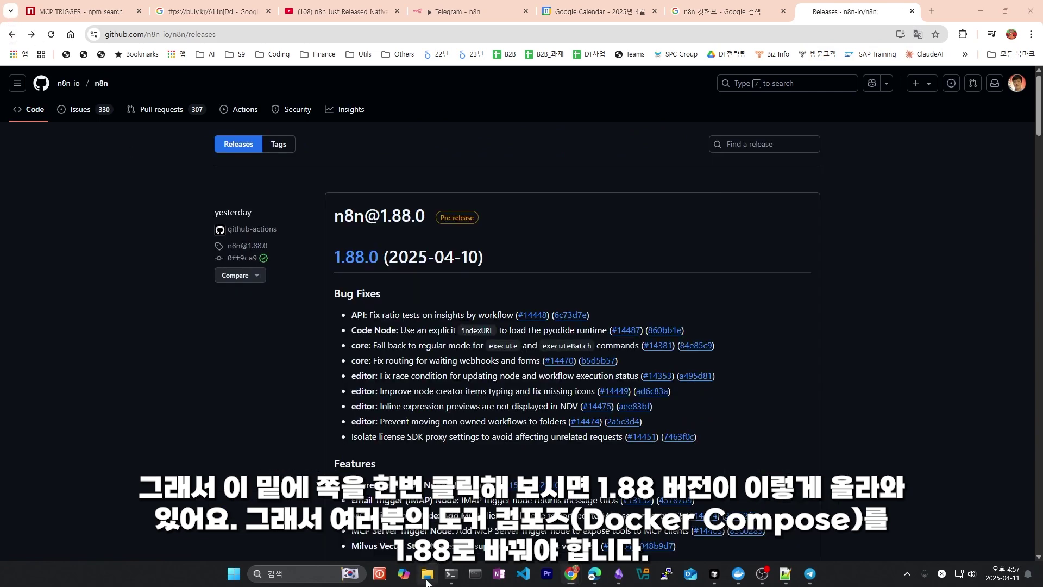
In File Explorer, go to E:\AIdoingai\contentskit\ai-services and open docker-compose.yml.
click(426, 574)
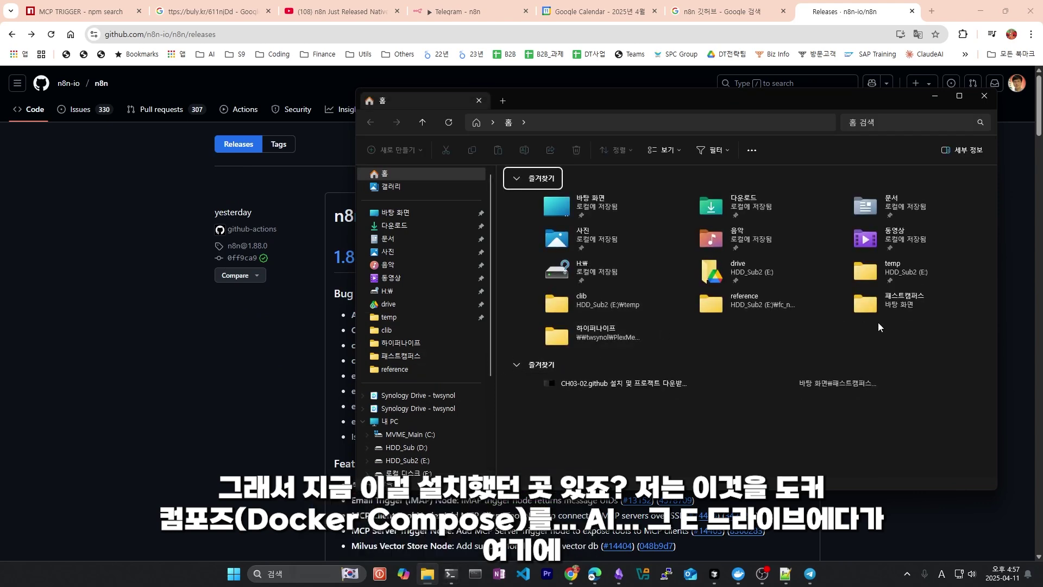
scroll(421, 394, down, 2)
click(432, 371)
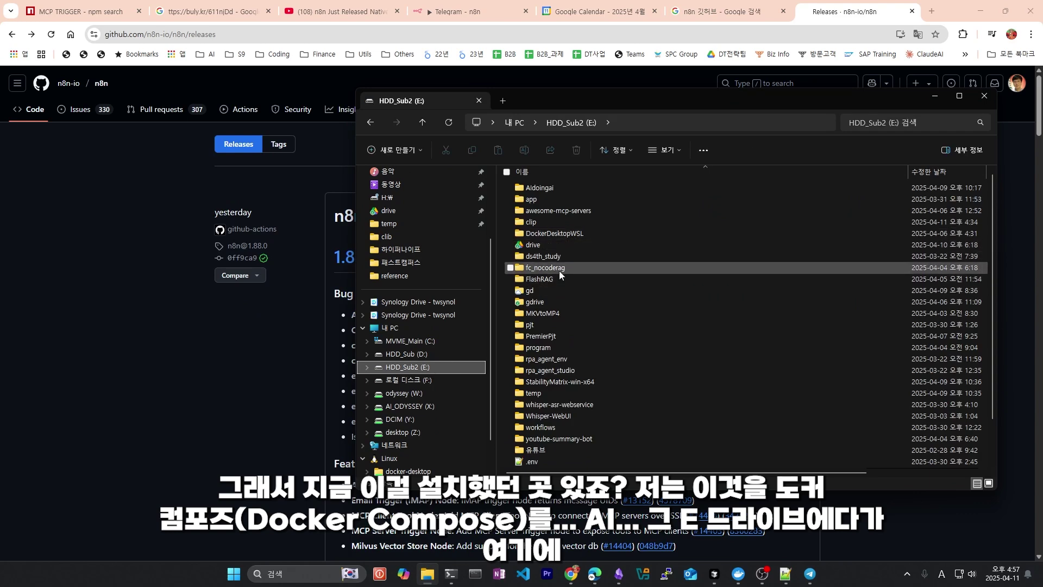
double_click(579, 188)
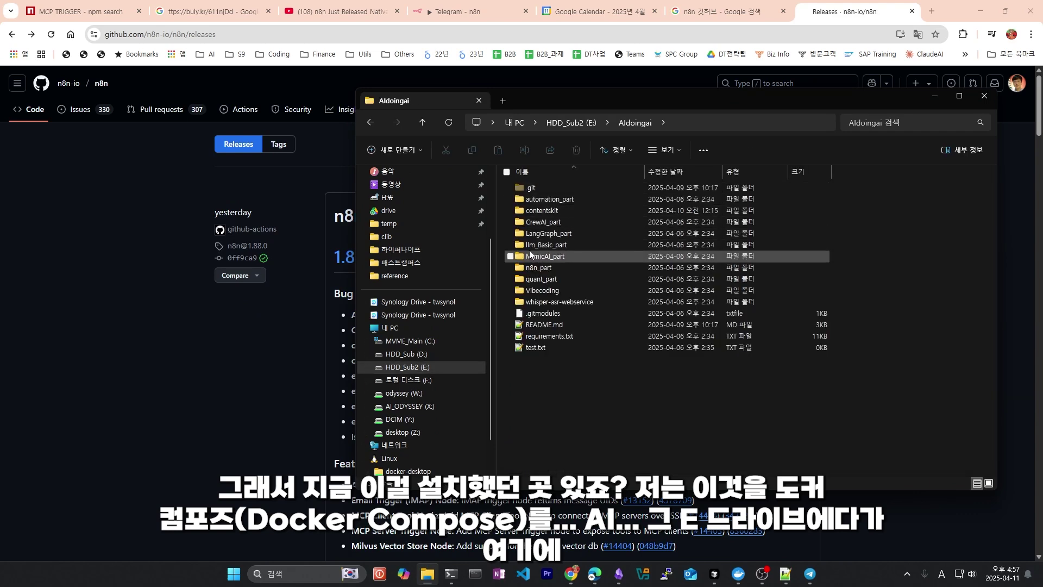
scroll(599, 283, up, 2)
scroll(600, 283, up, 3)
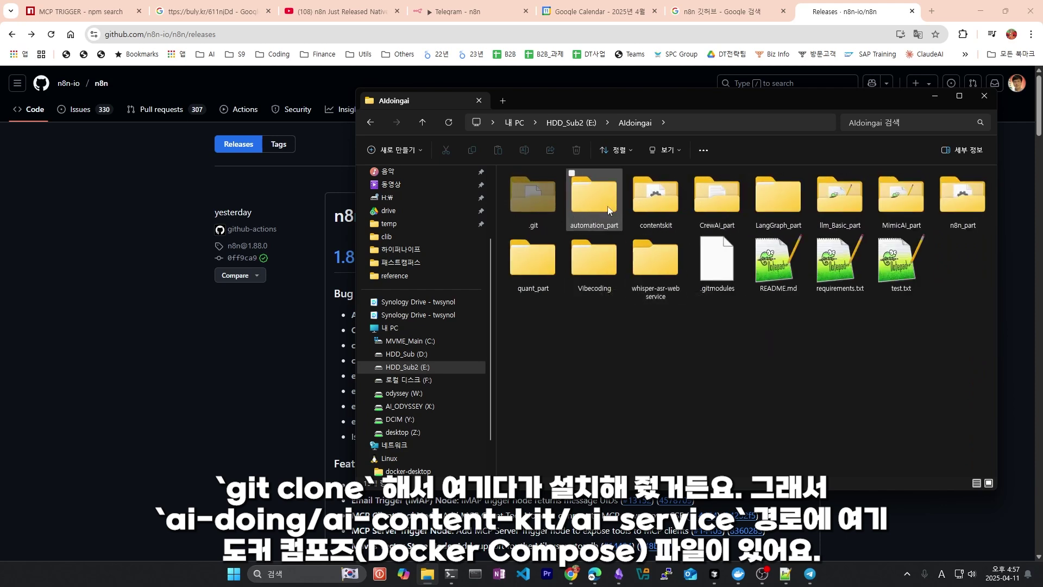
double_click(639, 211)
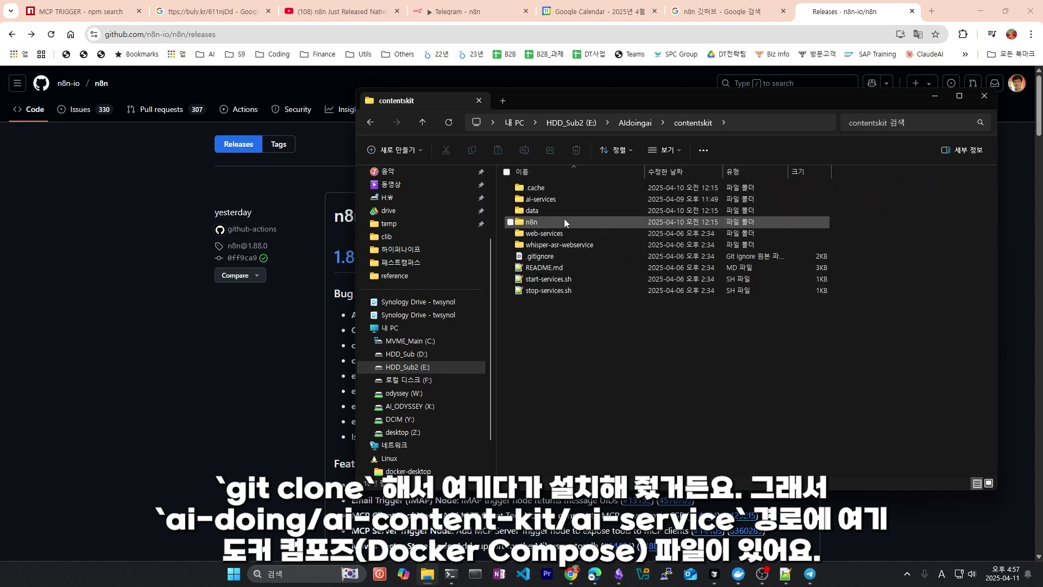
double_click(552, 199)
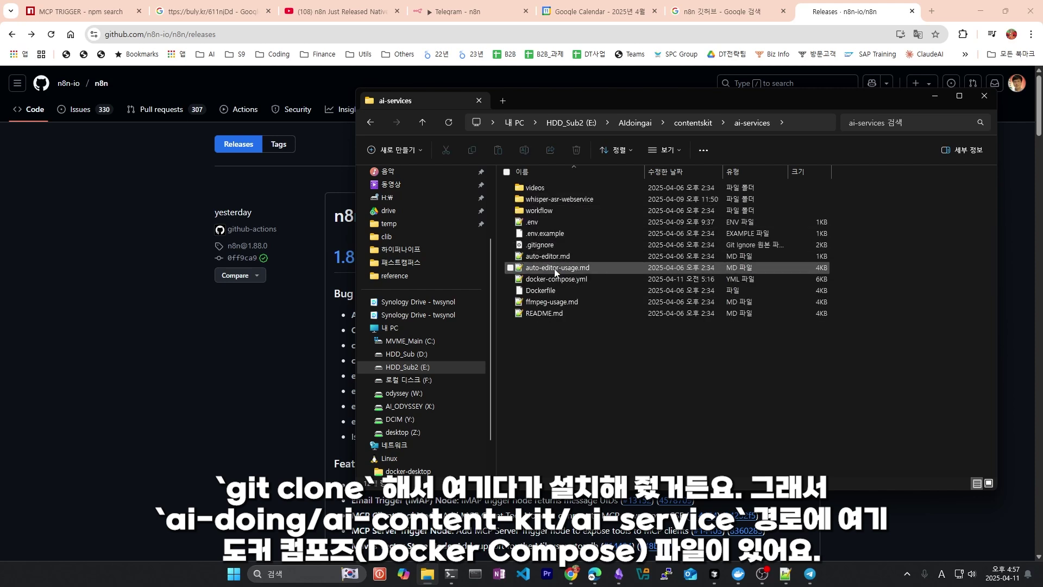
double_click(581, 279)
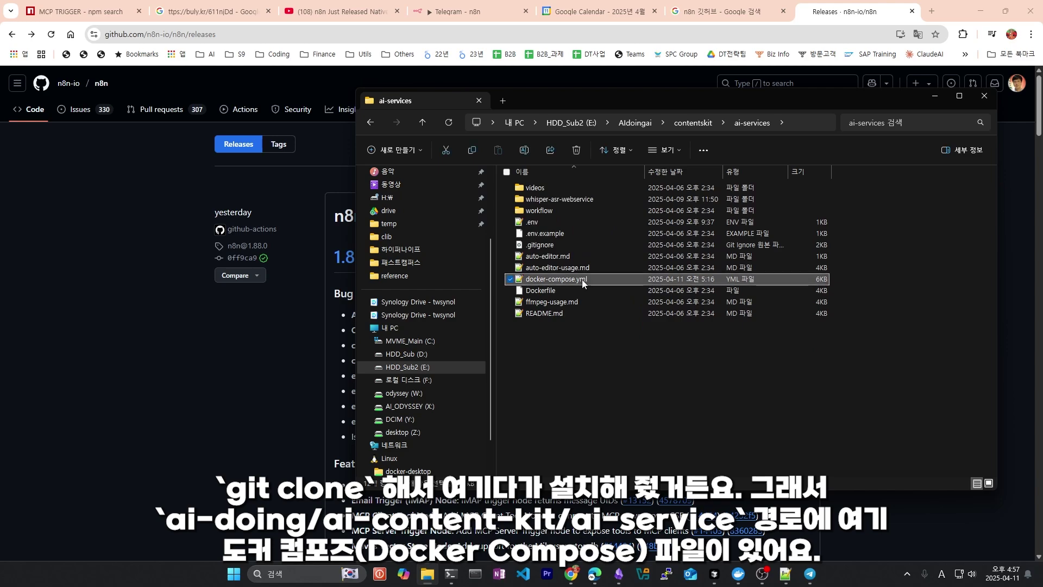
Set up a replacement of 1.86.1 with 1.88.0 in docker-compose.yml, and close the dialog without replacing anything.
scroll(400, 232, up, 20)
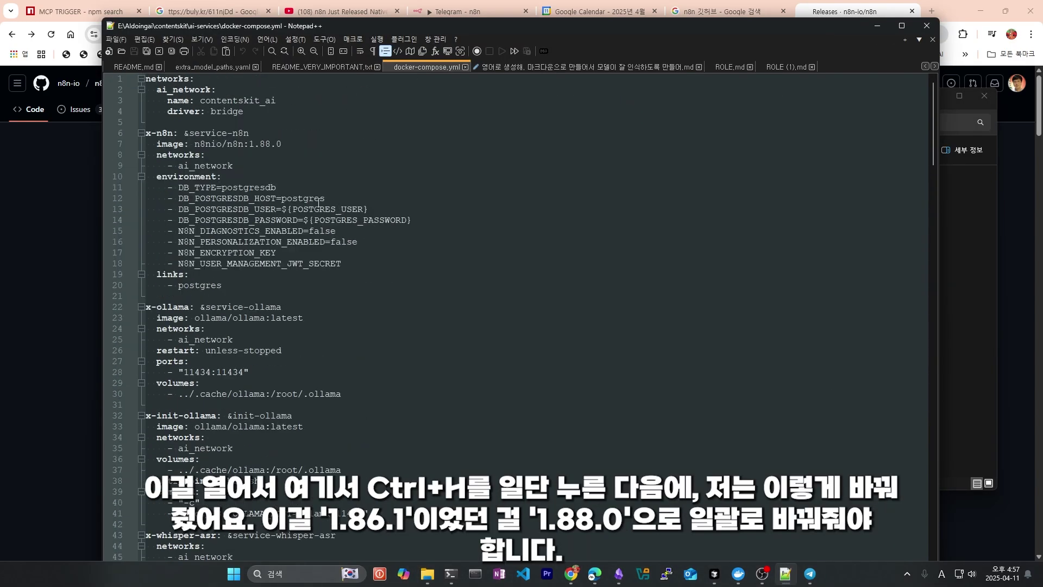
drag(283, 144, 250, 144)
key(ctrl+h)
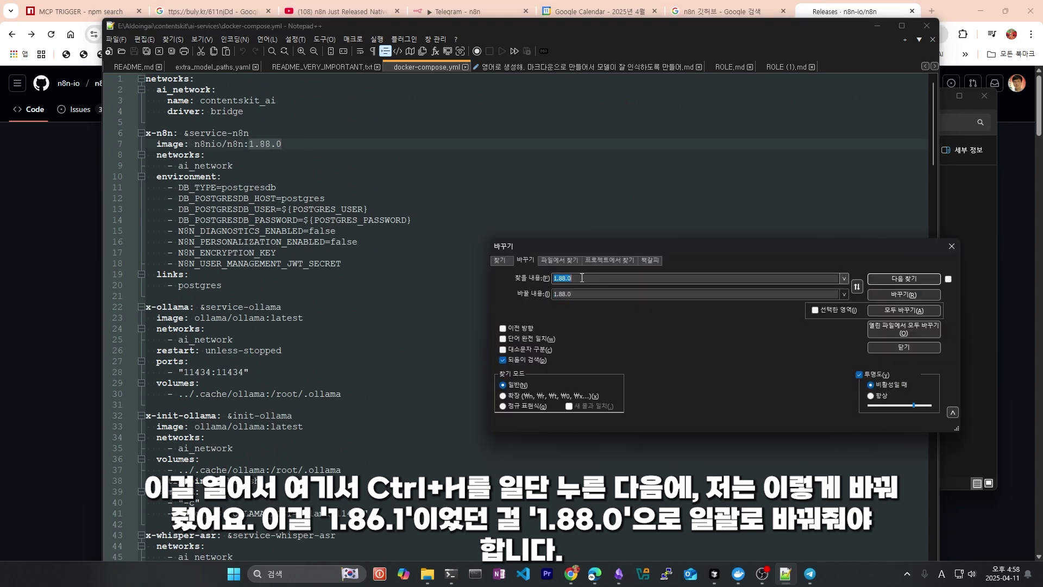
click(563, 280)
text(1.86.1)
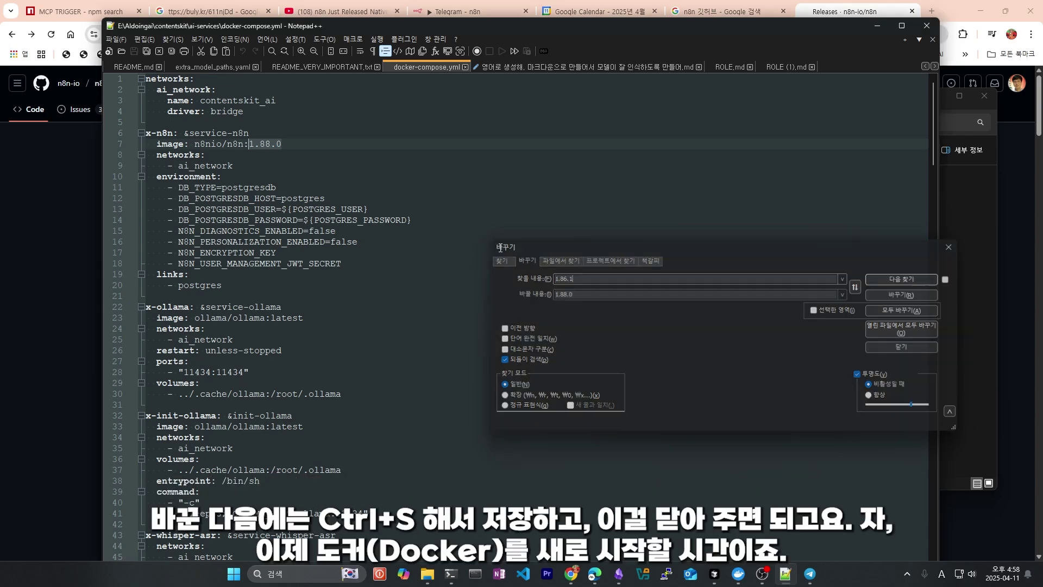
key(Escape)
click(431, 274)
scroll(432, 273, down, 8)
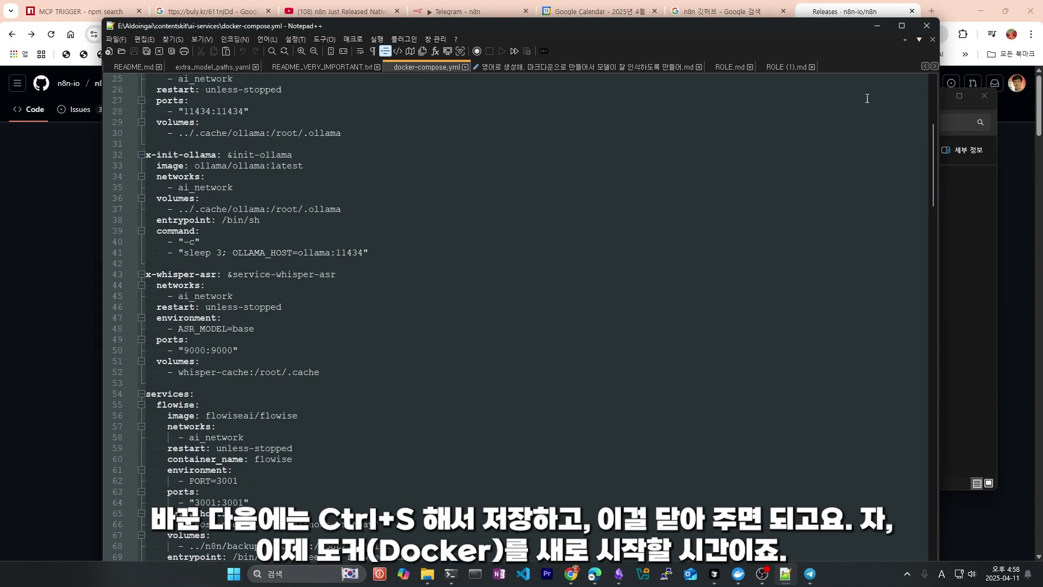
Switch to the Anaconda PowerShell Prompt and change the working directory to E:\AIdoingai\contentskit\ai-services.
click(874, 22)
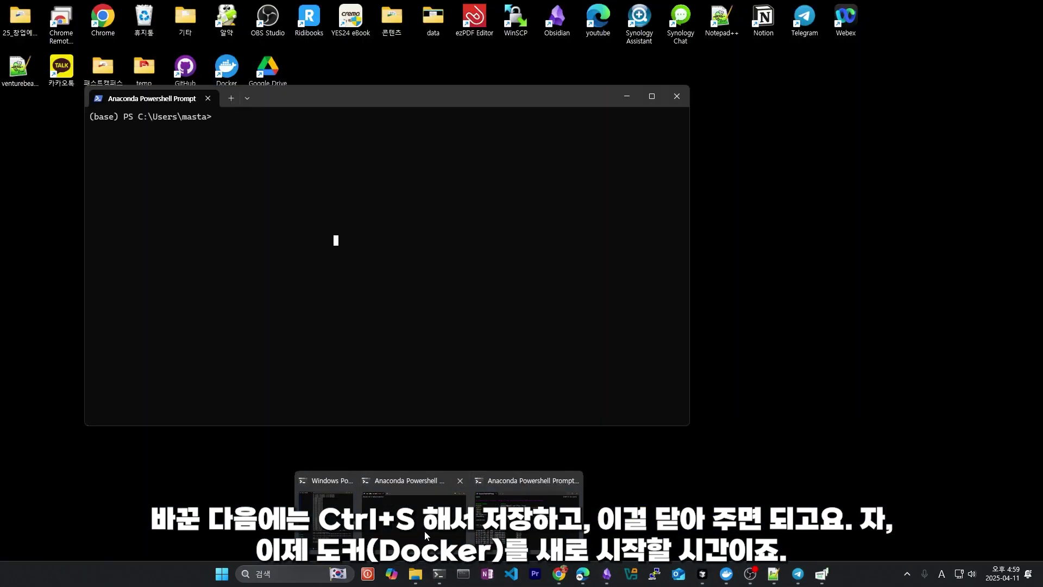
click(425, 530)
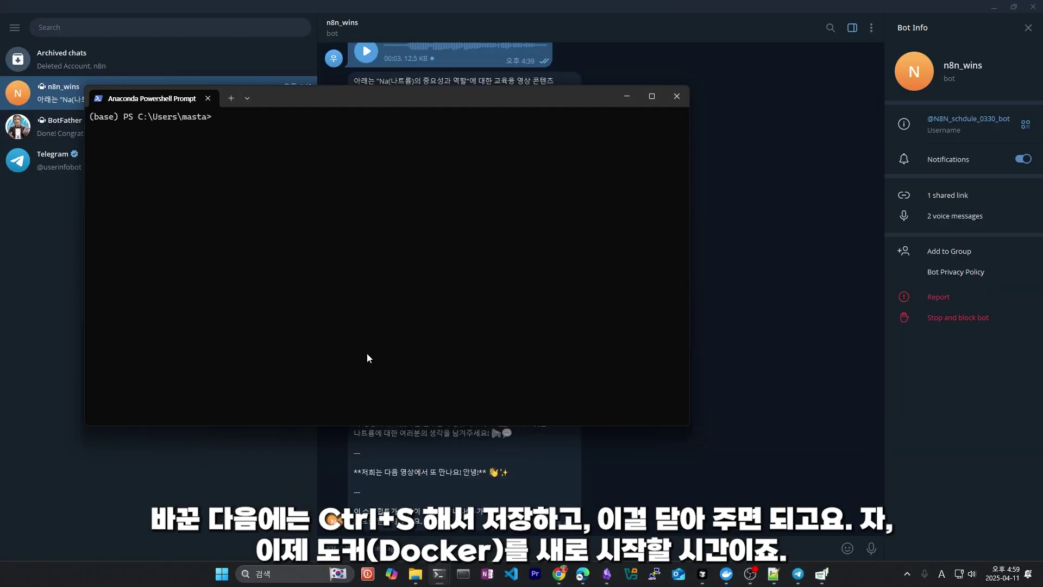
text(cd )
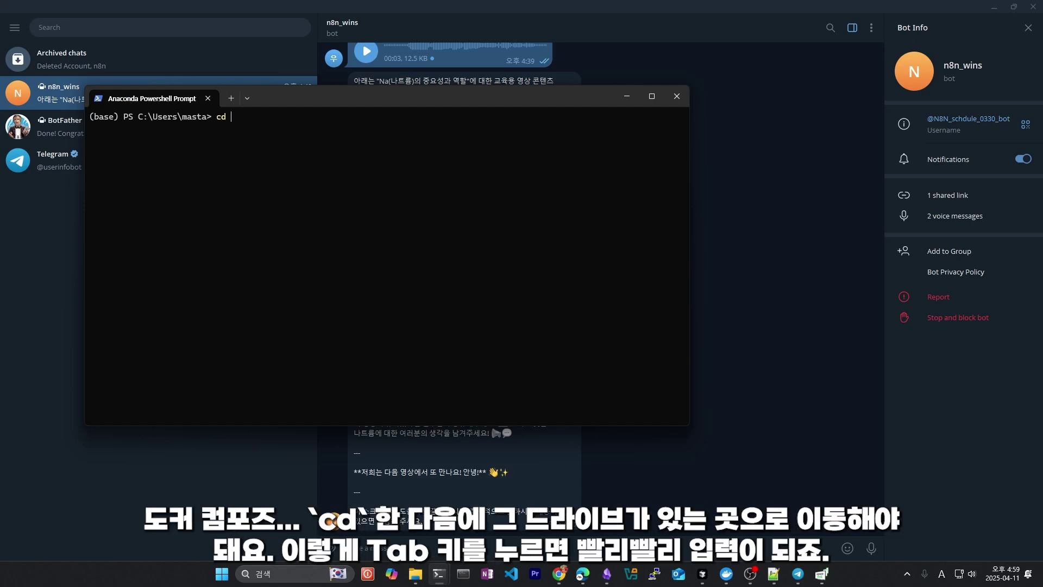
text(e:ai)
key(Tab)
text(con)
key(Tab)
text(a)
key(Tab)
key(Return)
Download the updated service images by running docker compose pull.
text(docker com[po)
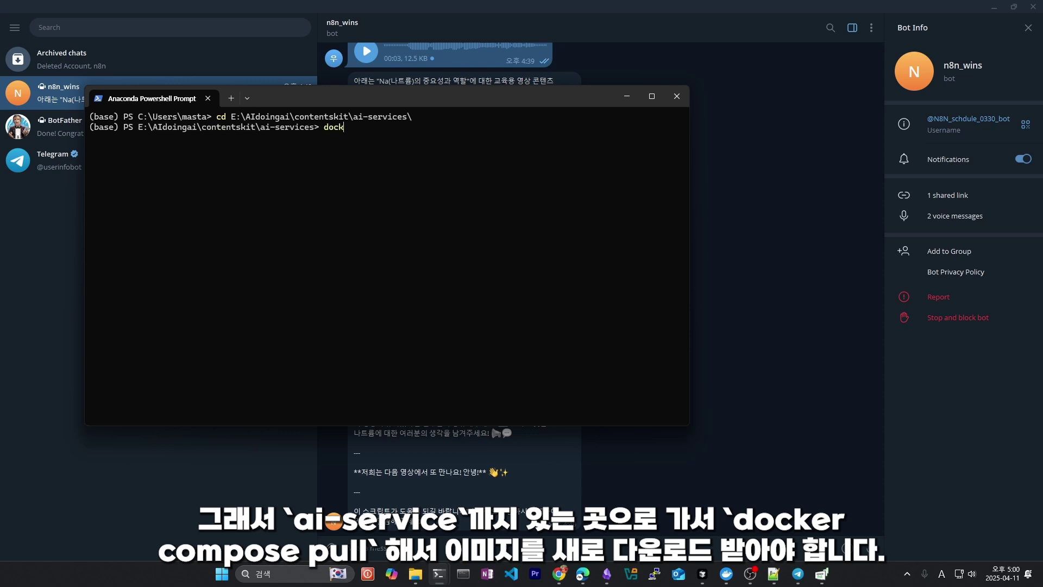
key(BackSpace)
key(BackSpace)
key(BackSpace)
text(pose pull)
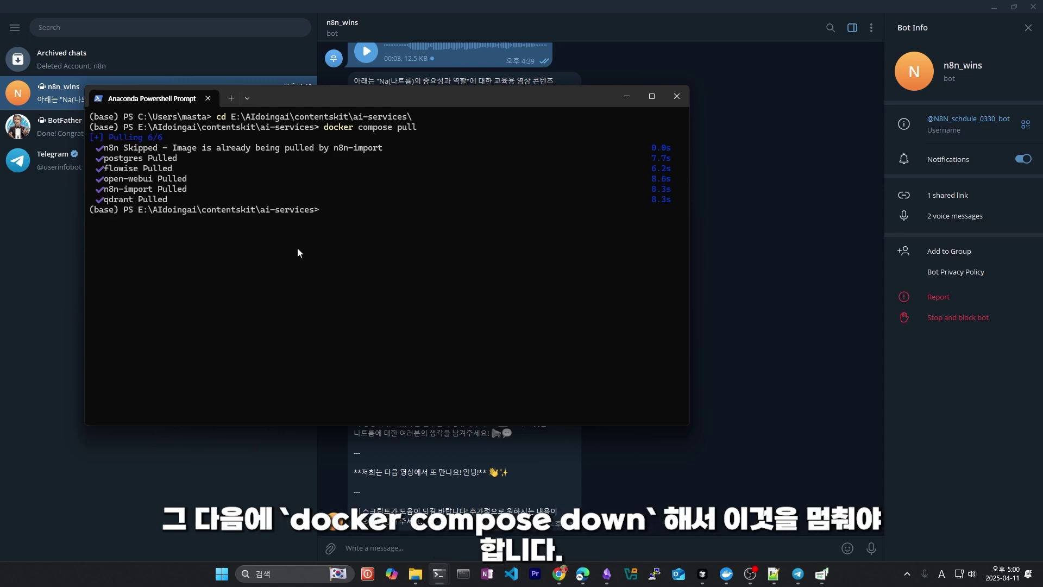
Take the services down with docker compose down, and restart them with docker compose --profile gpu-nvidia up -d.
text(docker compose down)
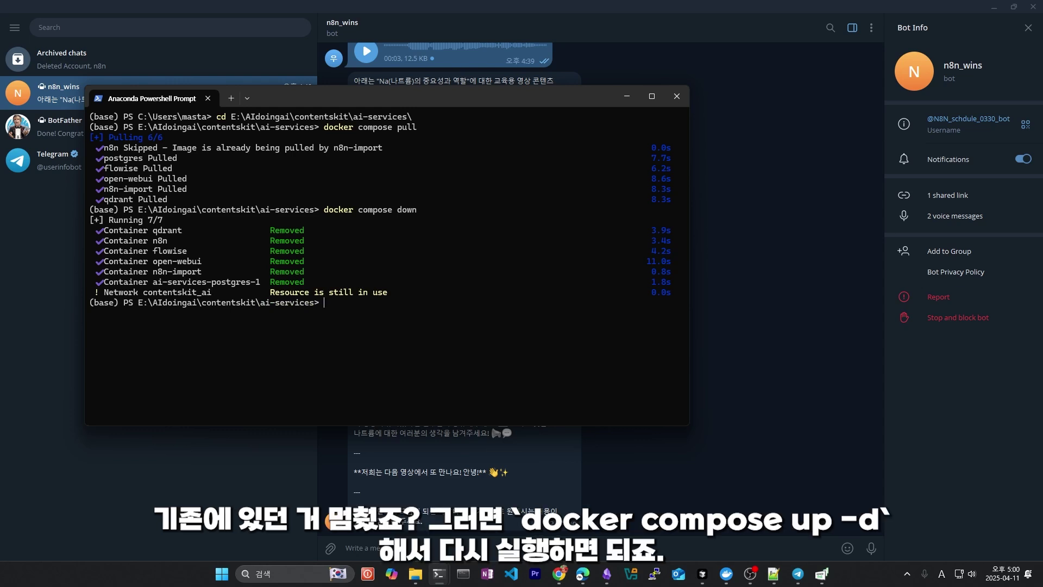
text(docker compose --profile gpu-nvidi)
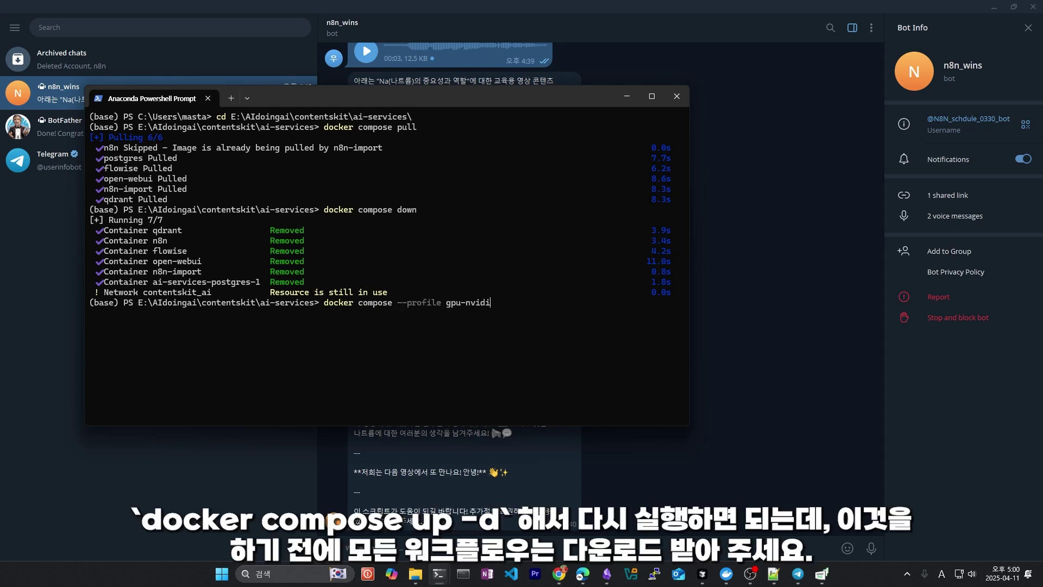
text(a up -d)
key(Return)
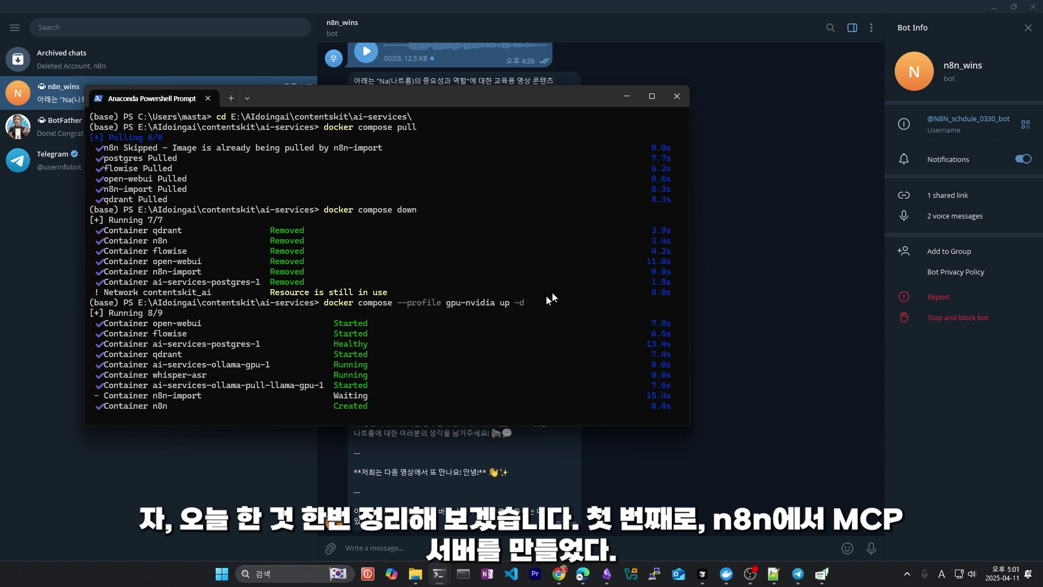
In Docker Desktop, view the logs of the ai-services containers and open the n8n container's published port in the browser.
click(727, 573)
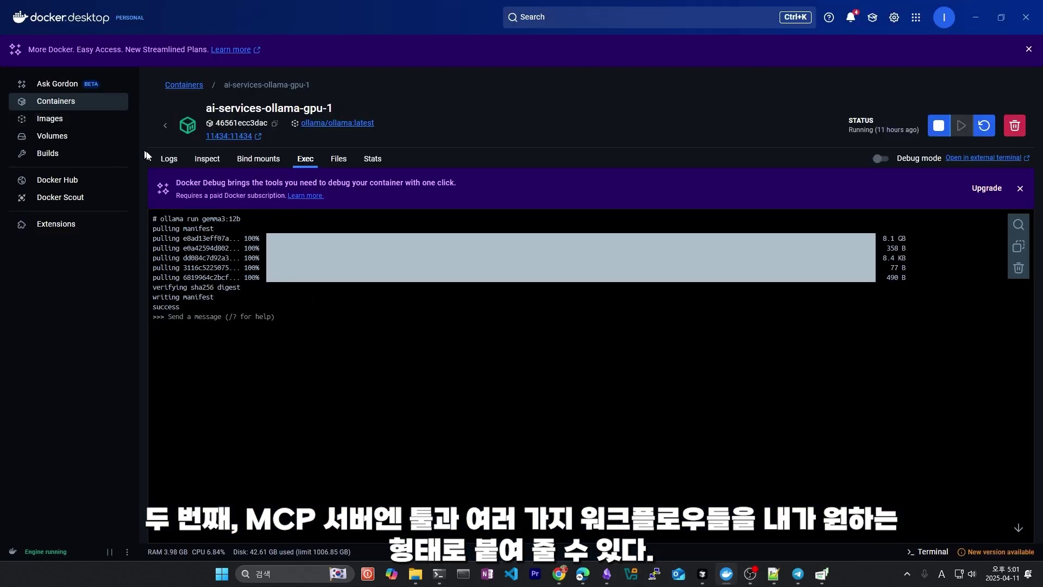
click(168, 161)
click(165, 126)
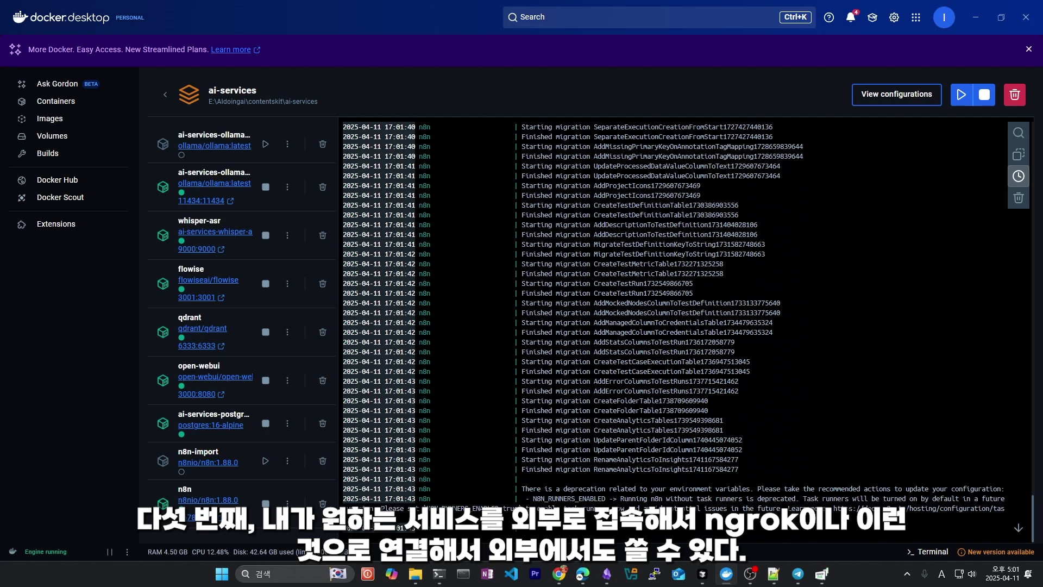
click(188, 519)
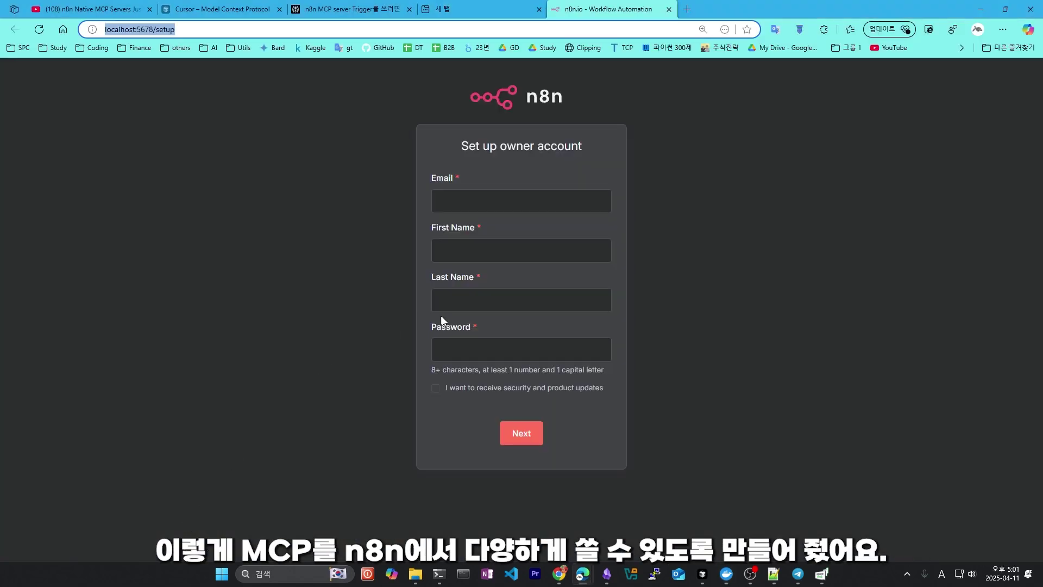
Start filling in the owner's email in the n8n owner account setup form.
click(505, 197)
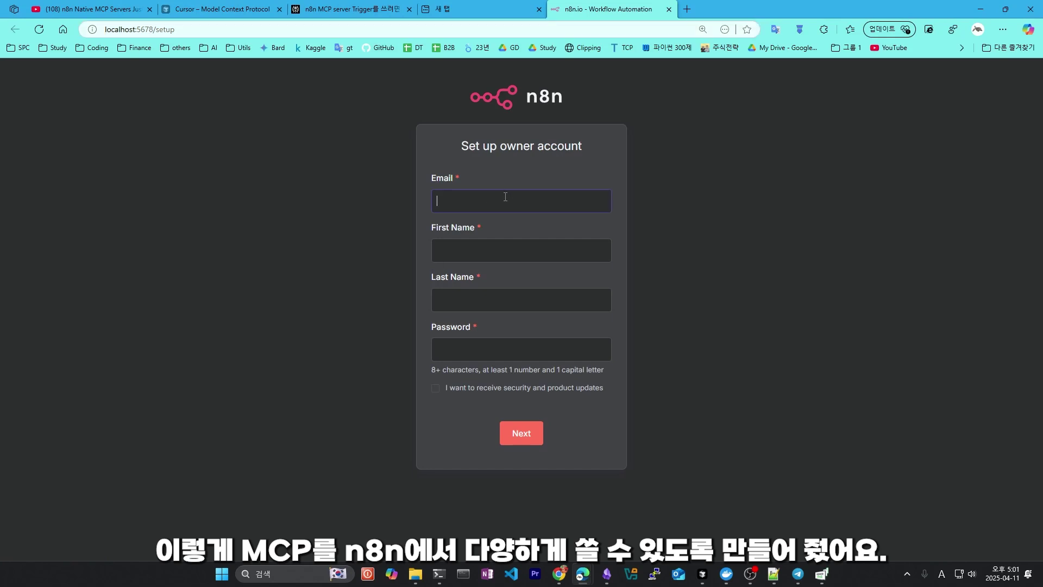
text(gmd)
key(BackSpace)
key(BackSpace)
key(BackSpace)
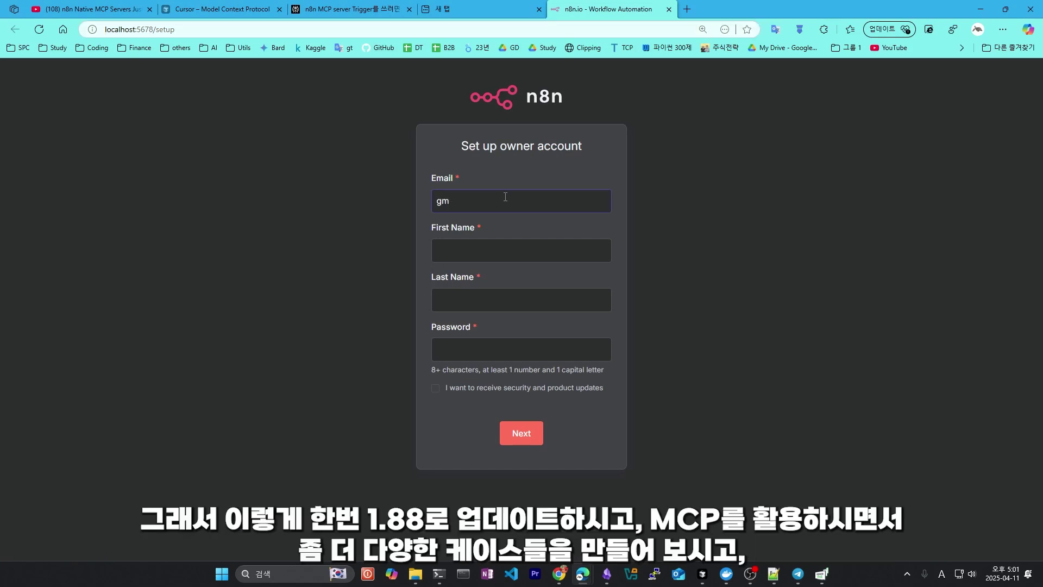
text(m)
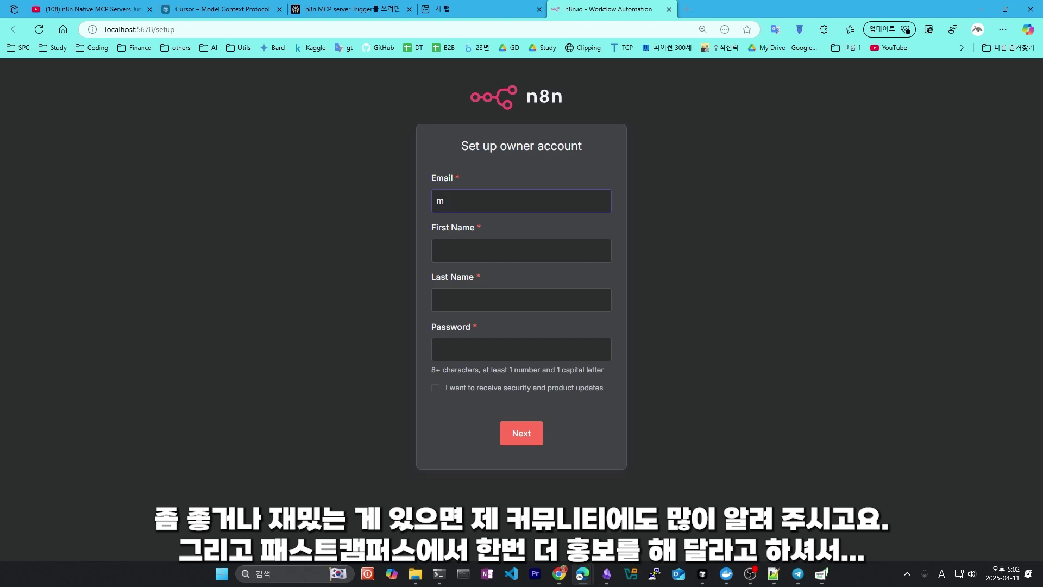
click(750, 574)
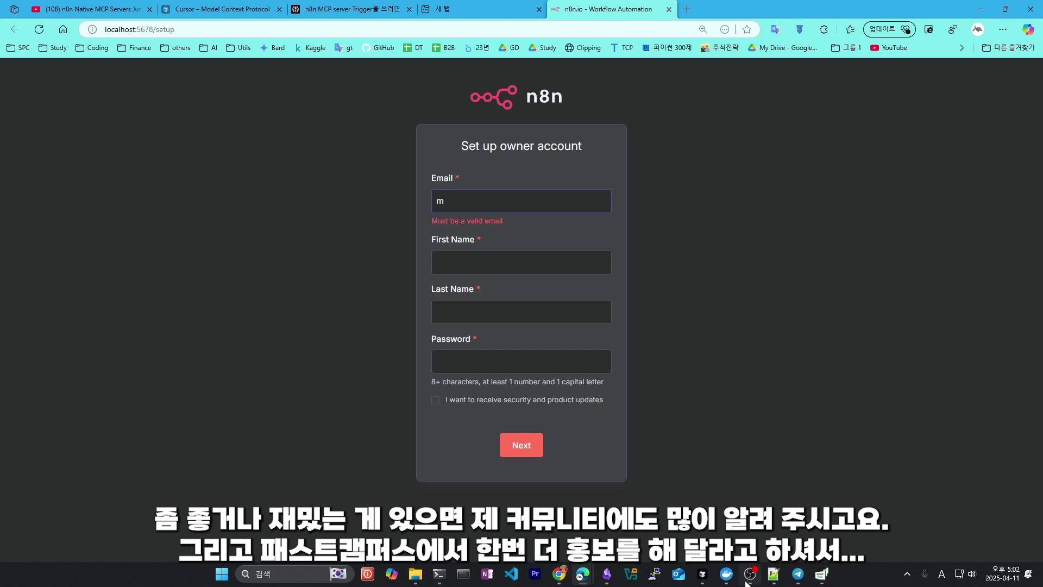